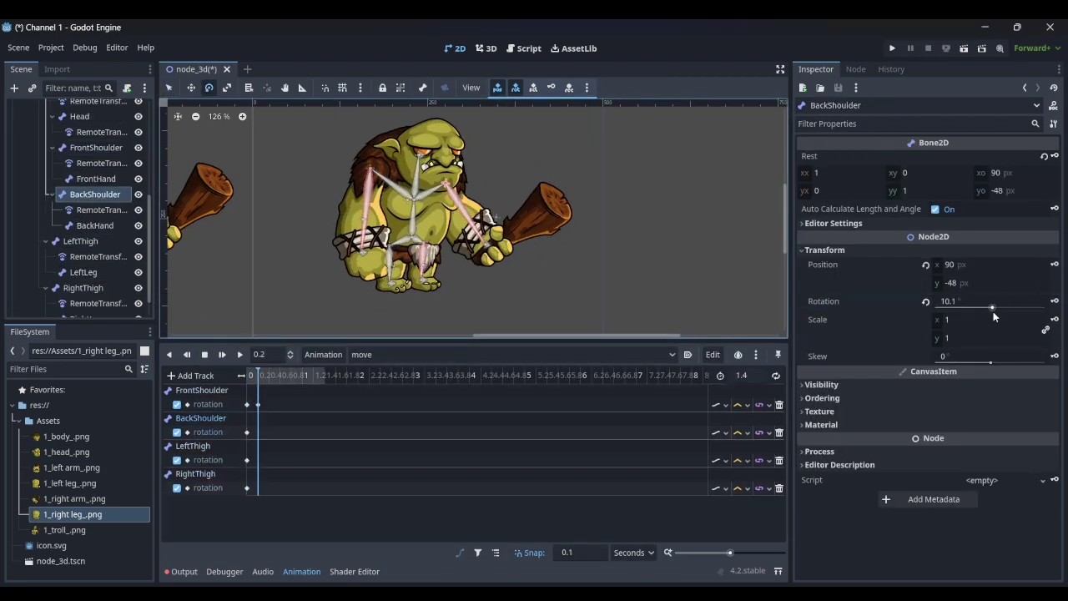
Step: Rotate the RightThigh bone to about -13.8° at 0.4 s of the move animation
click(269, 376)
click(84, 288)
drag(435, 302, 460, 303)
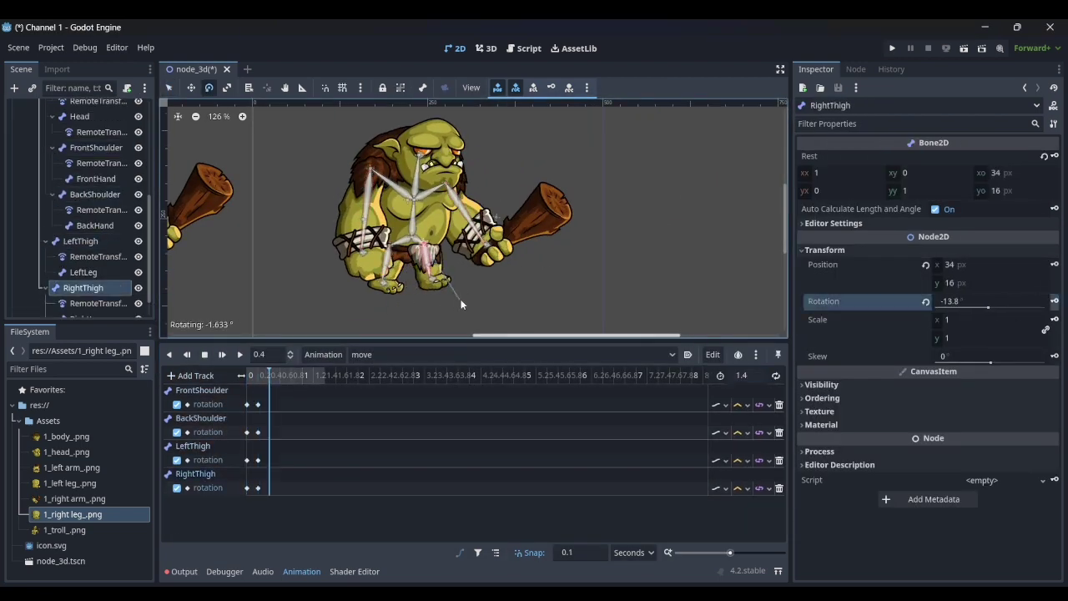
Step: Pose the shoulder and thigh bones with rotation keys at 0.6, 0.8 and 1 s of the move animation
click(280, 376)
click(95, 194)
click(81, 241)
click(292, 376)
click(95, 195)
click(302, 375)
click(96, 148)
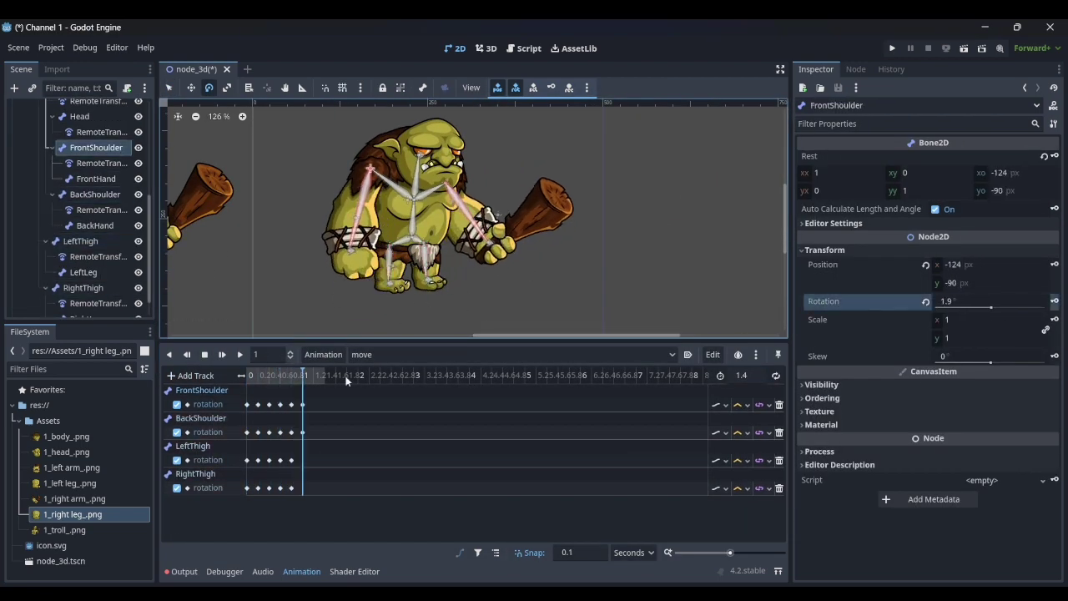
Step: Continue posing the arm and leg bones from 1.2 s onward in the move animation
click(314, 376)
click(96, 195)
click(325, 376)
click(81, 214)
click(337, 376)
click(83, 260)
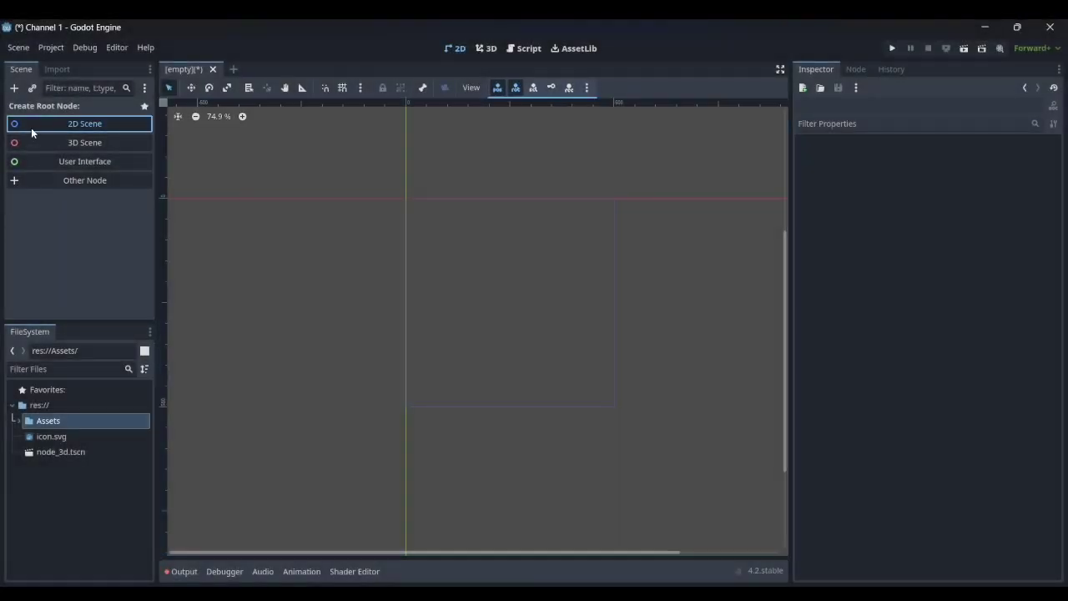
Step: Create a 2D scene root node and name it Main
click(31, 127)
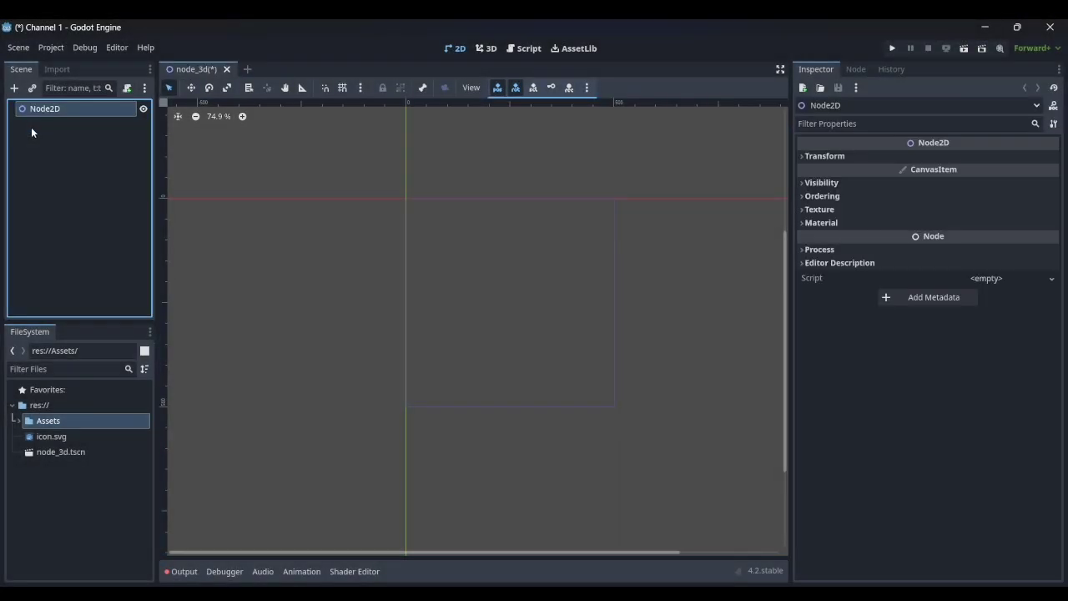
key(F2)
text(M)
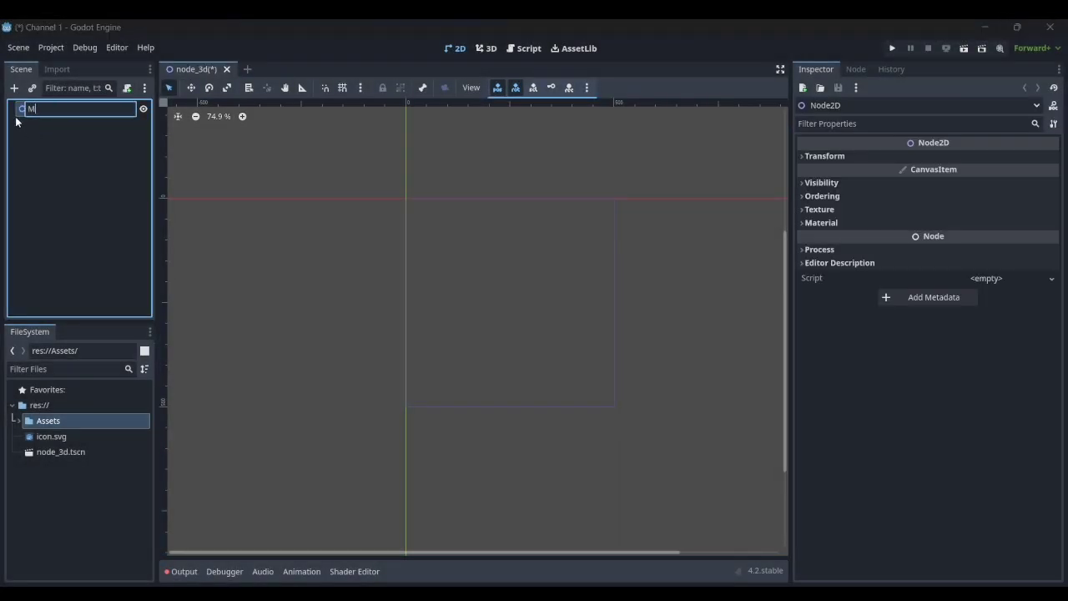
text(ai)
key(Return)
key(ctrl+a)
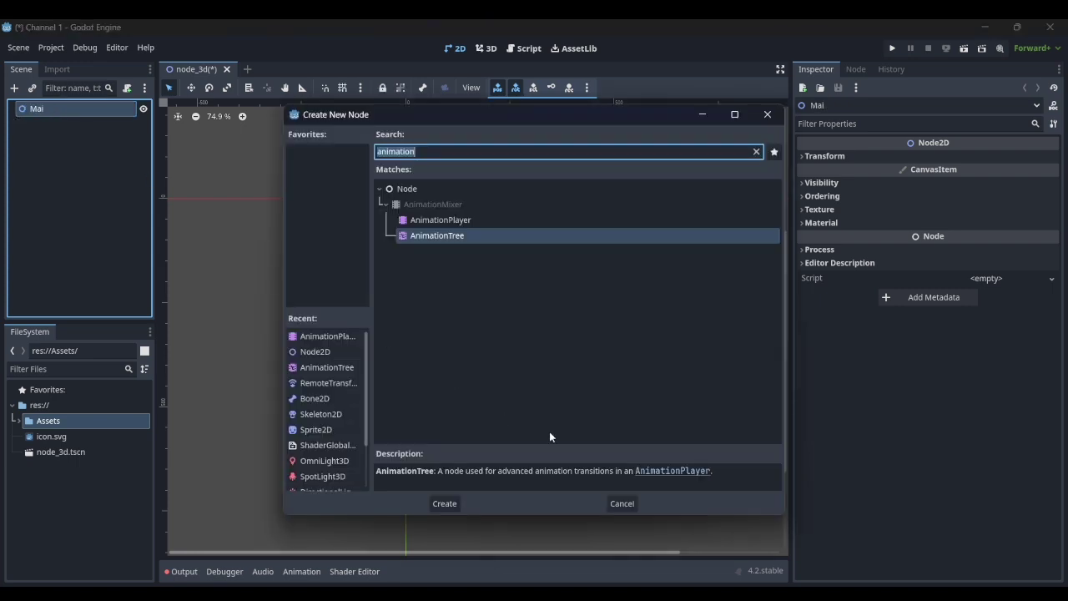
click(622, 503)
click(49, 104)
click(49, 104)
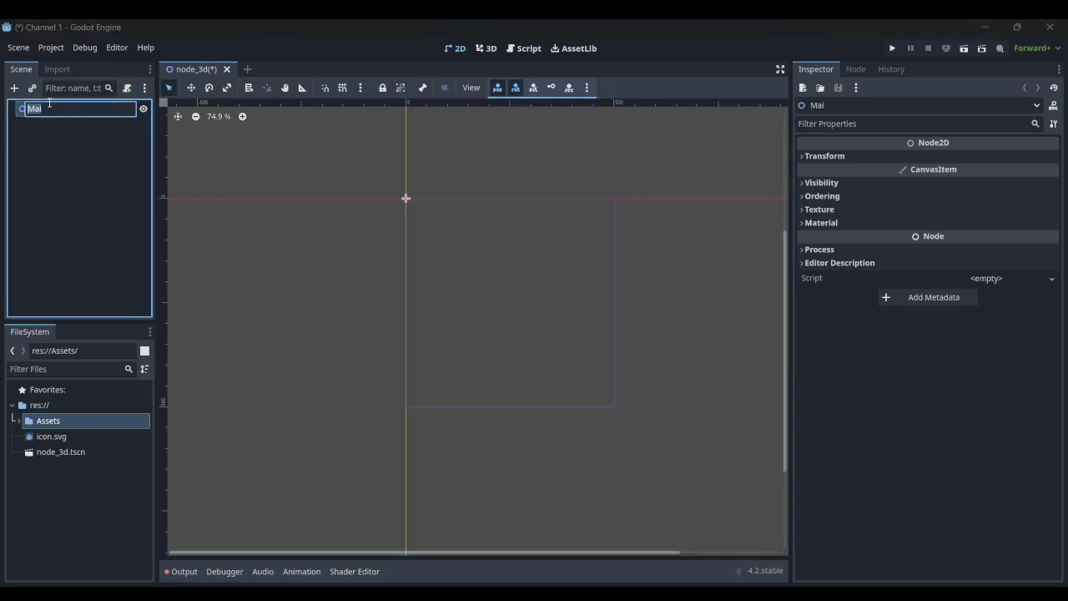
text(Main)
key(Return)
Step: Add a Node2D child under Main and name it Player
key(ctrl+a)
text(node)
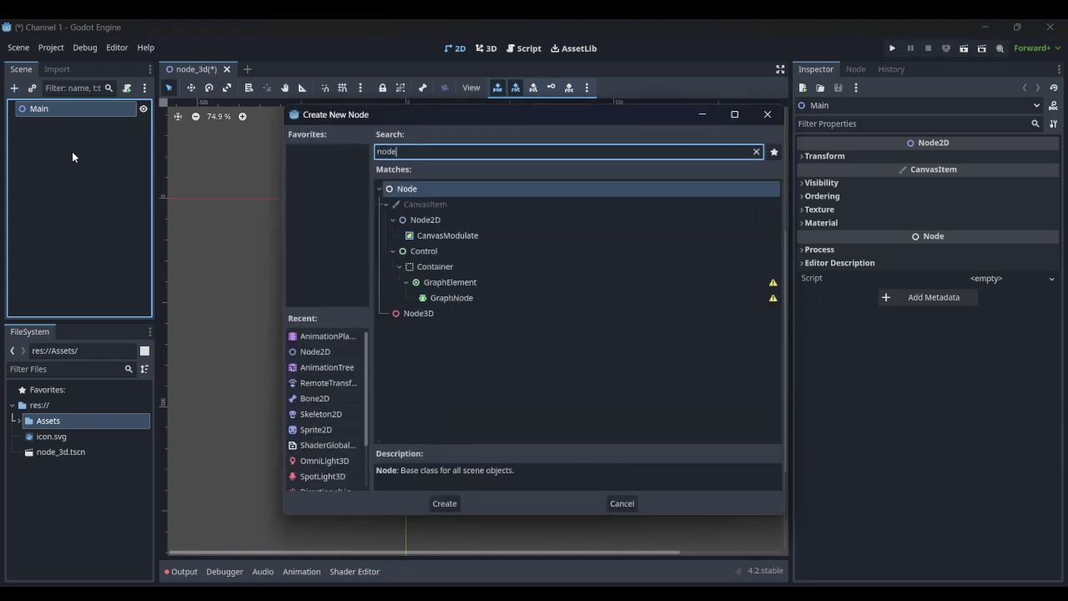
key(Down)
key(Return)
double_click(61, 125)
text(Player)
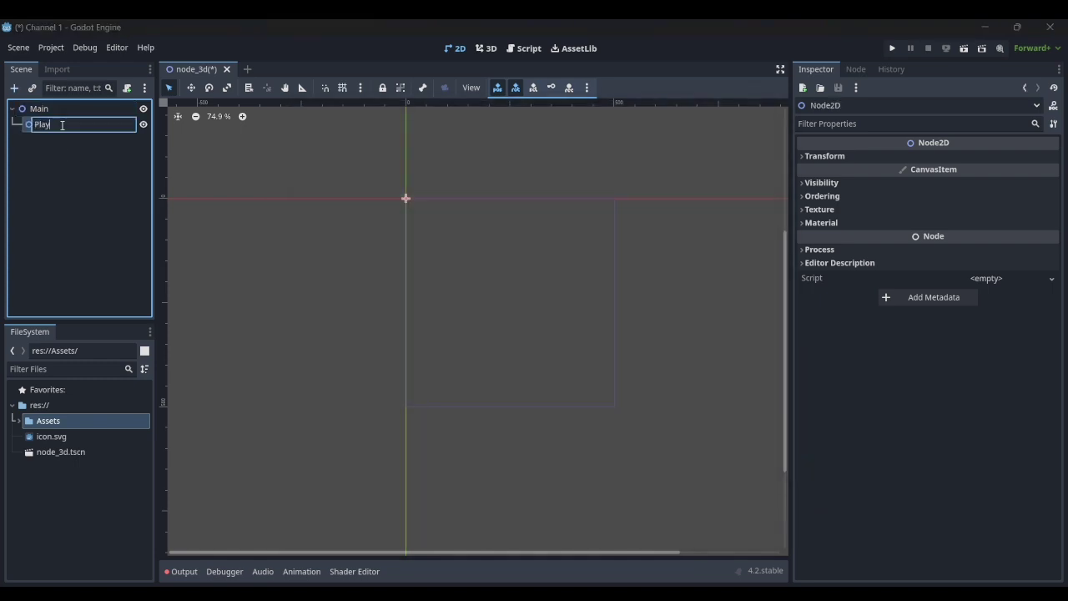
key(Return)
Step: Add a Sprite2D child under Player and name it Reference
key(ctrl+a)
text(sprite)
key(Return)
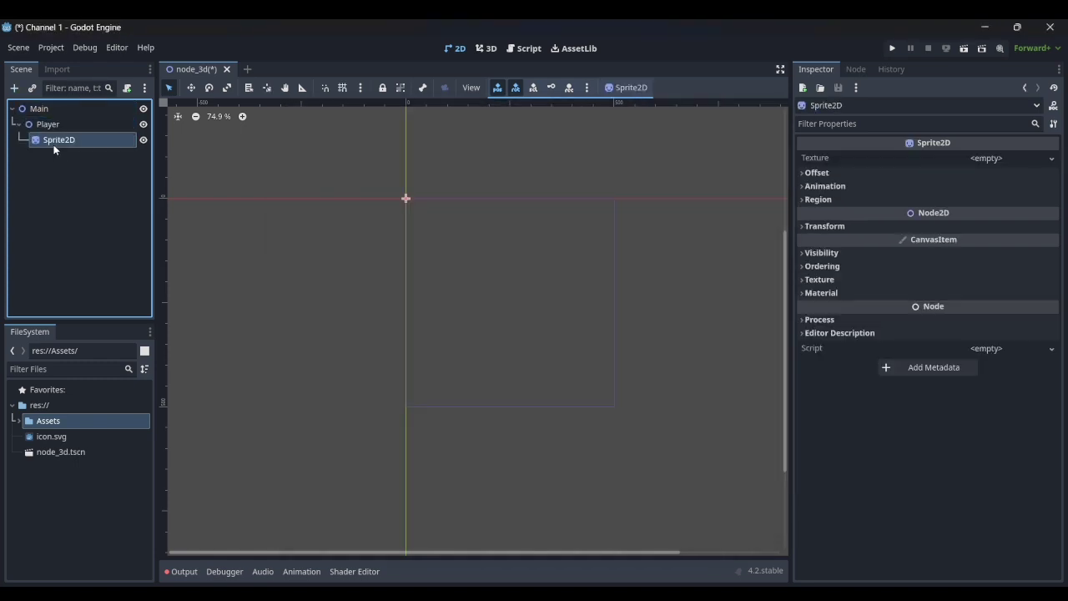
key(F2)
text(Reference)
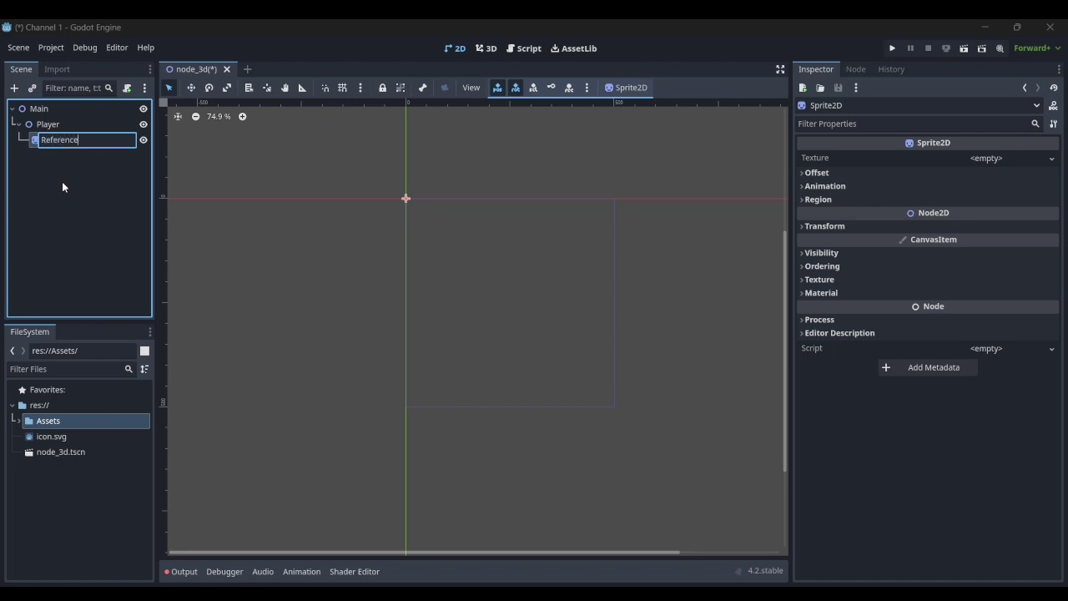
key(Return)
click(118, 296)
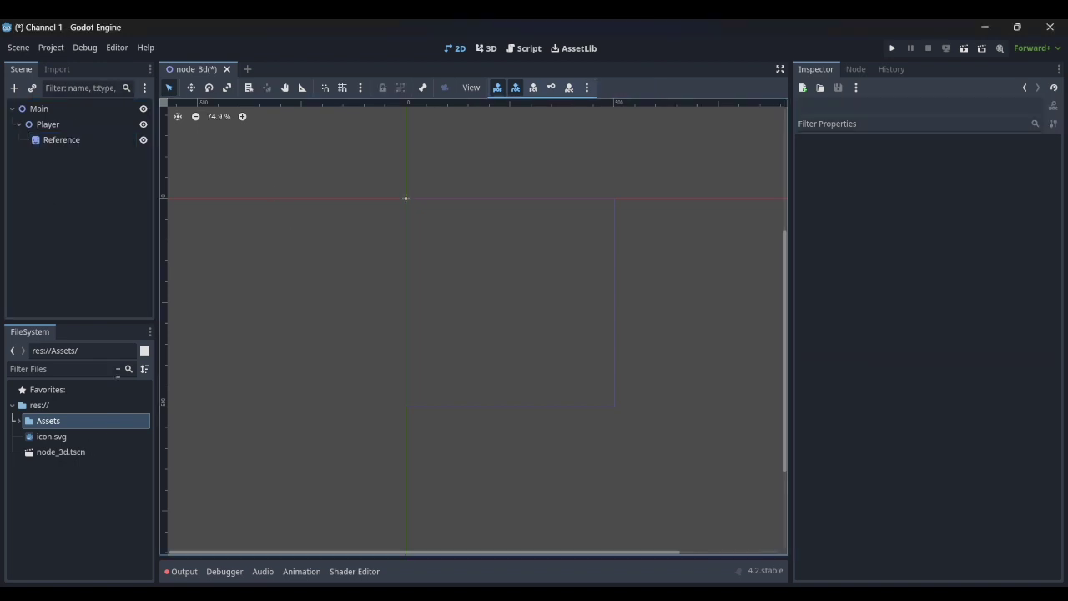
Step: Assign 1_troll_.png from the Assets folder as the Reference sprite's texture
click(17, 422)
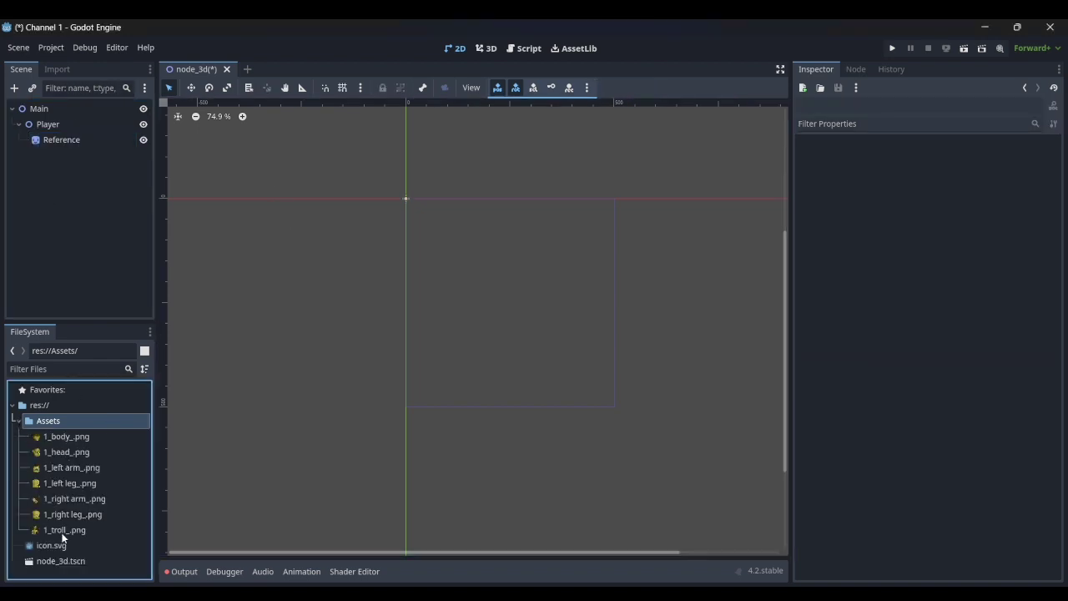
click(58, 143)
drag(73, 531, 990, 169)
Step: Move the Reference troll sprite below the horizontal axis and to the left of the origin
scroll(601, 410, down, 3)
click(584, 392)
middle_drag(584, 391, 564, 420)
drag(370, 272, 290, 344)
drag(494, 282, 647, 491)
click(53, 124)
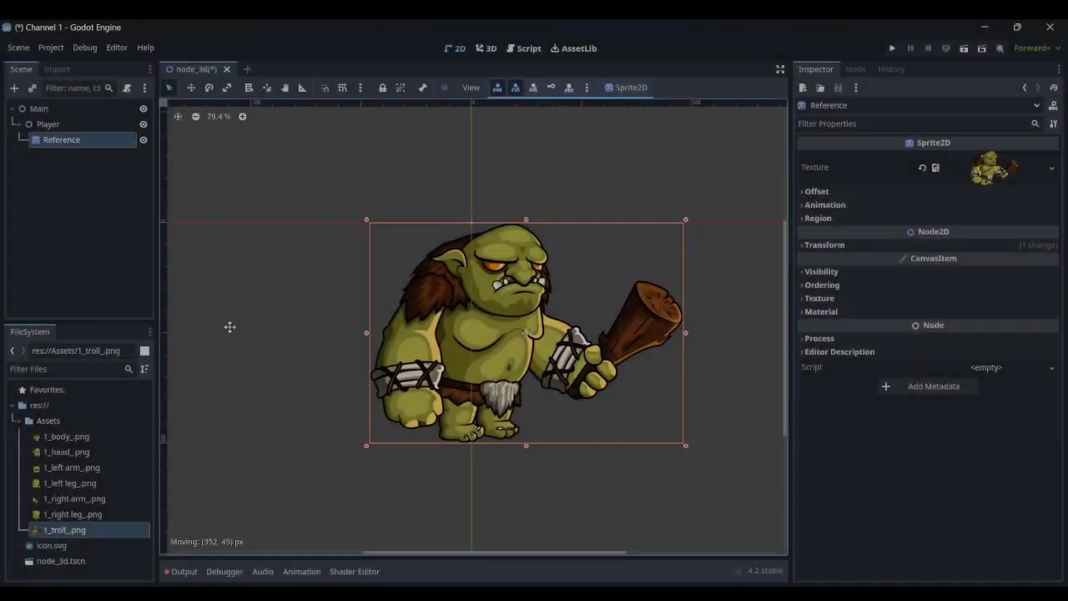
drag(484, 350, 270, 355)
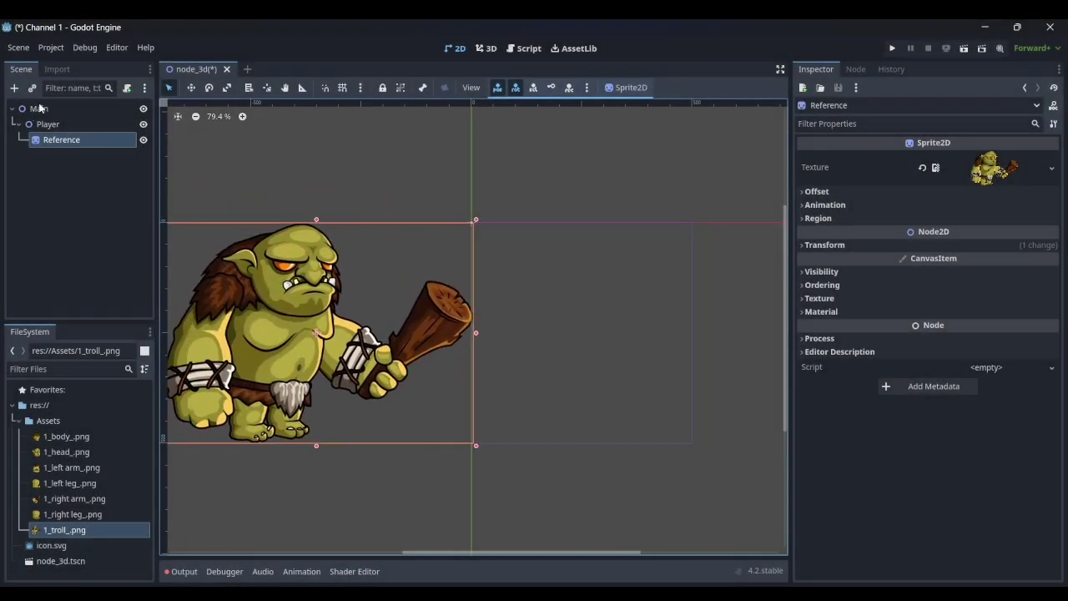
Step: Set the Main node's scale to 0.5 on both x and y
click(125, 109)
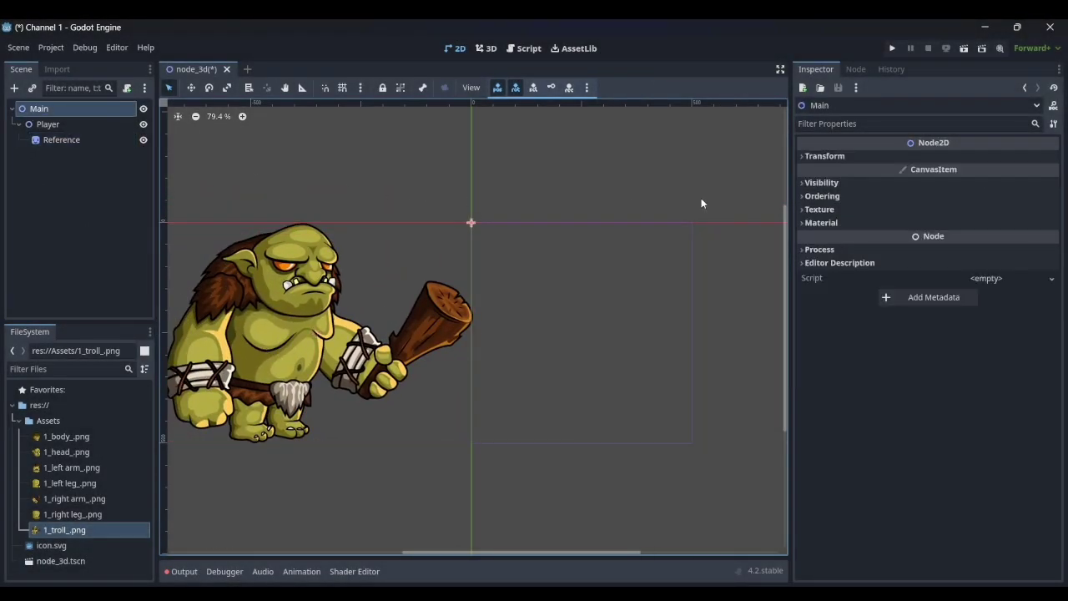
click(910, 158)
click(976, 229)
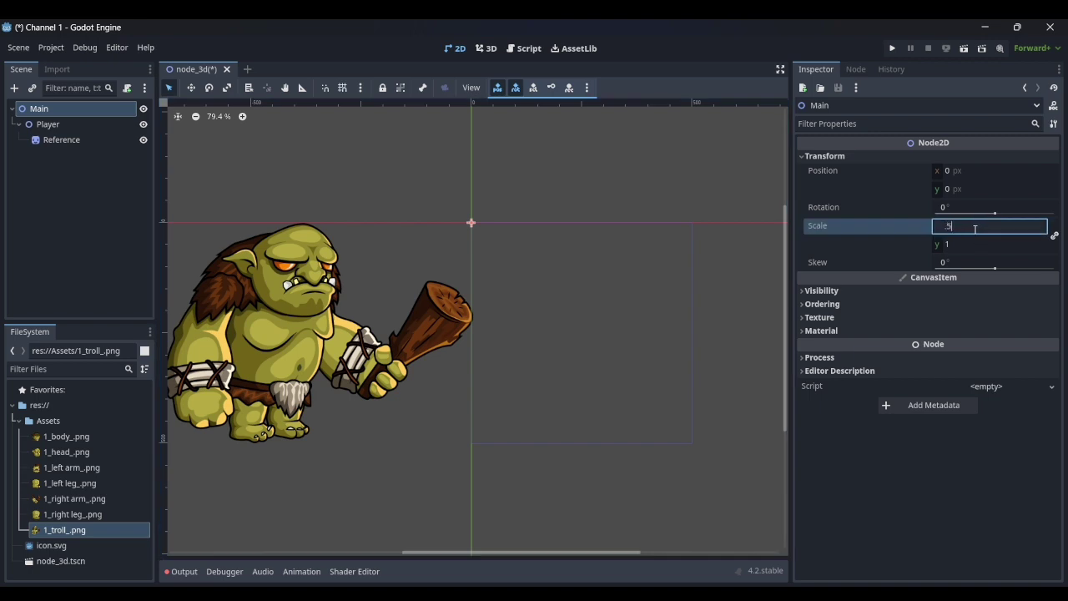
key(Tab)
key(Return)
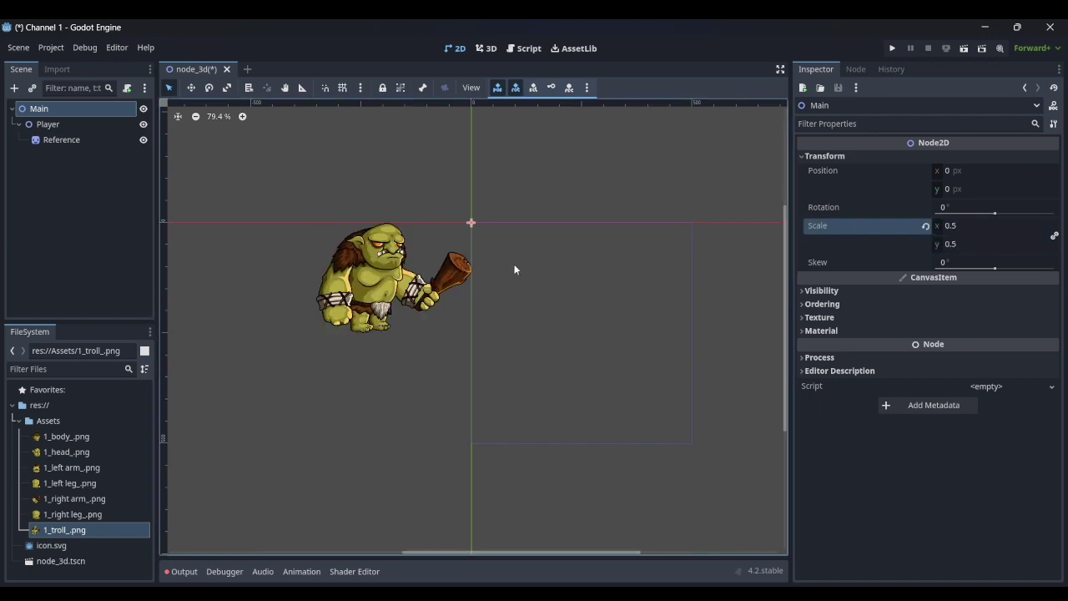
Step: Move the scaled Reference troll slightly farther left and down from the origin
middle_drag(469, 264, 455, 222)
drag(385, 242, 358, 276)
scroll(389, 265, up, 5)
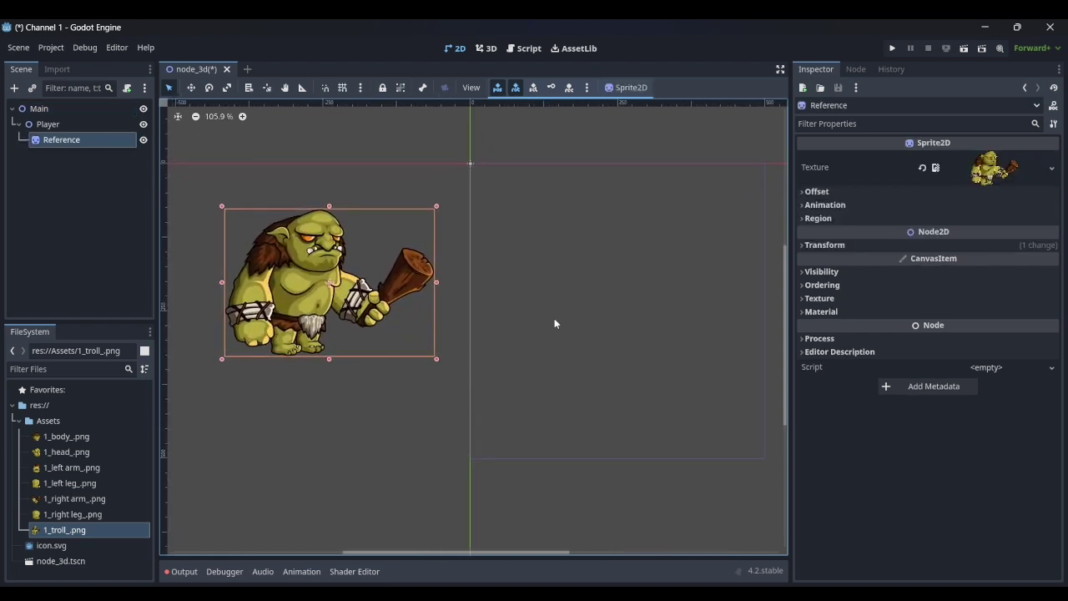
click(99, 187)
click(51, 125)
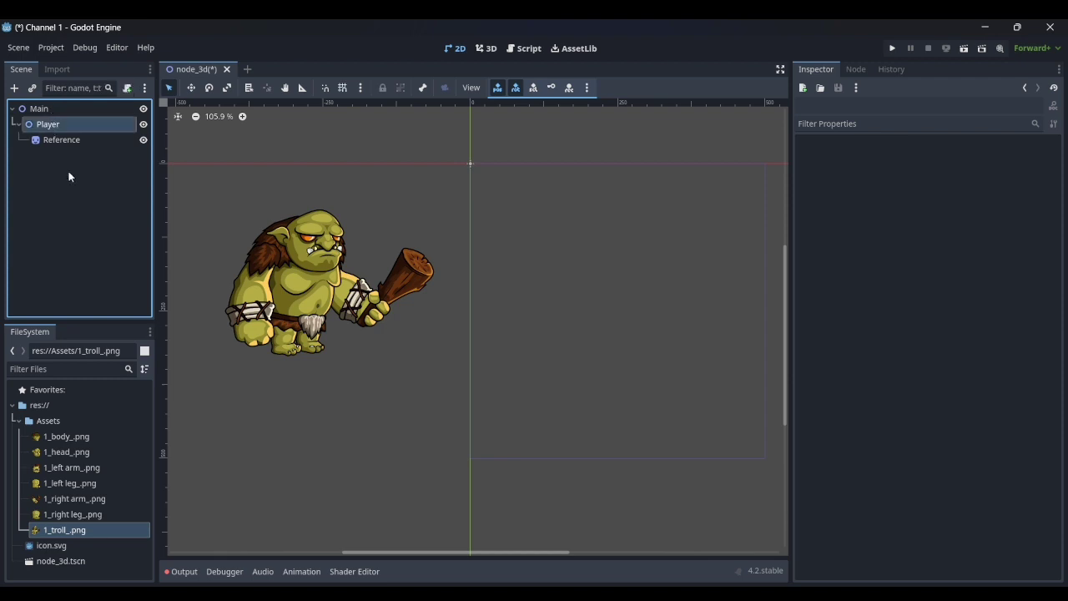
key(F2)
key(Return)
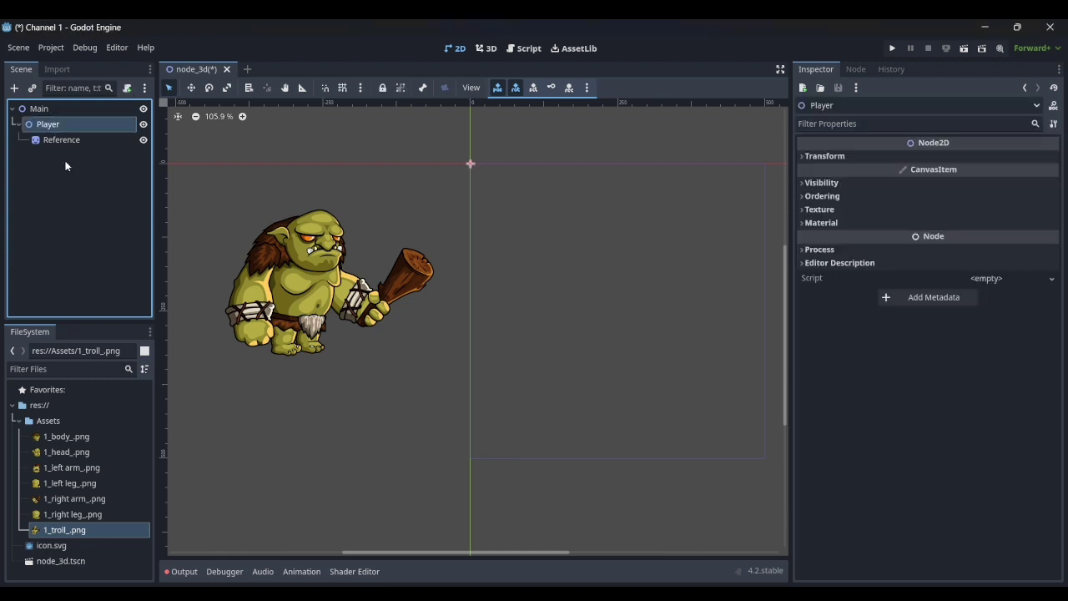
key(ctrl+a)
text(sprtie)
key(Return)
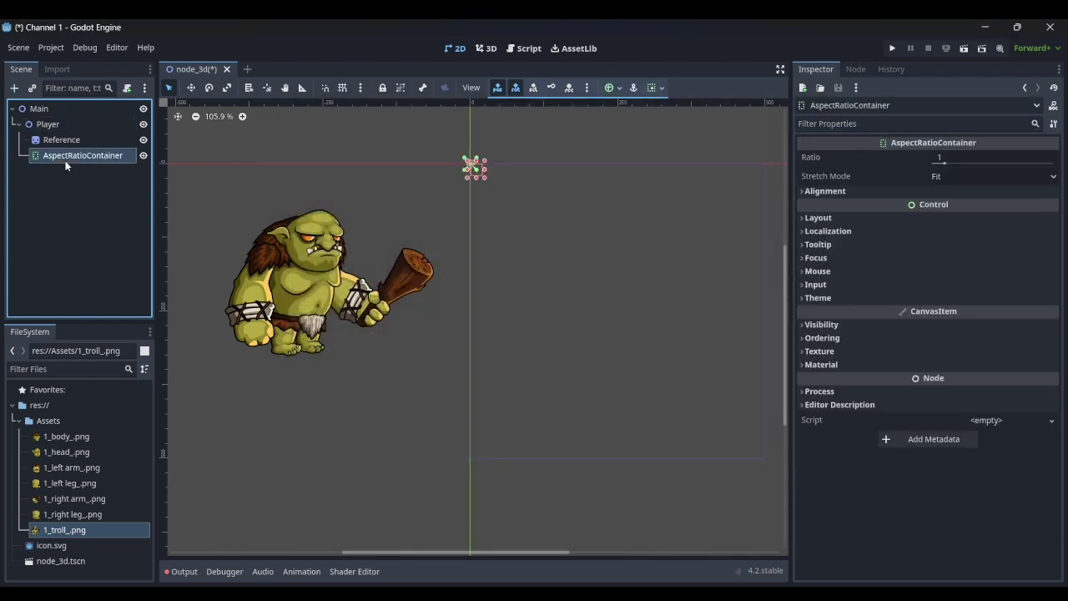
key(ctrl+z)
Step: Add a Sprite2D named Body under Player and assign 1_body_.png as its texture
click(57, 129)
key(ctrl+a)
text(sprite)
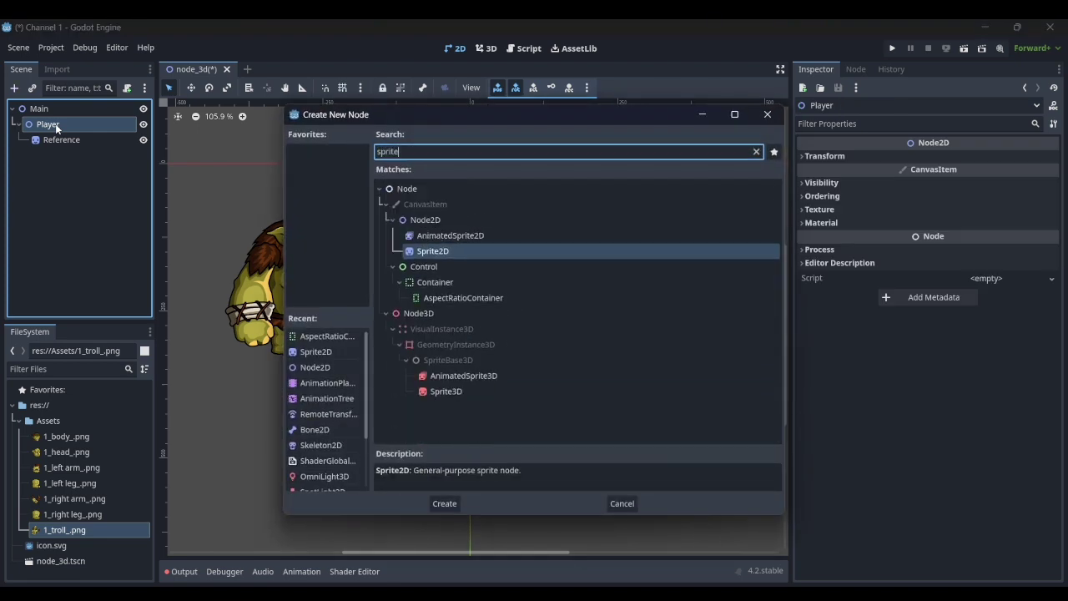
key(Return)
double_click(66, 155)
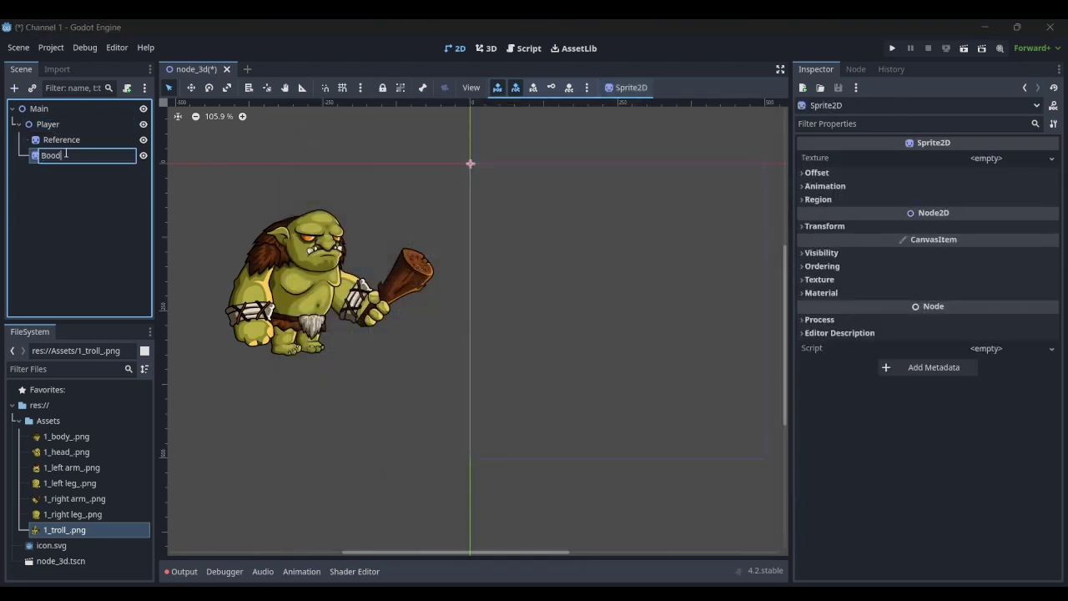
text(Body)
key(Return)
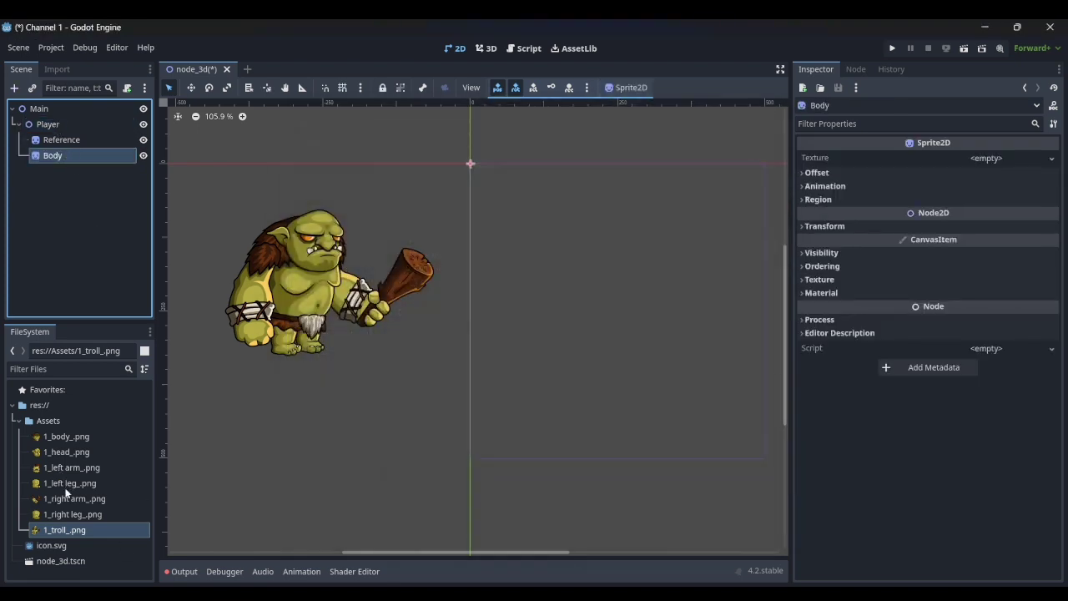
click(70, 469)
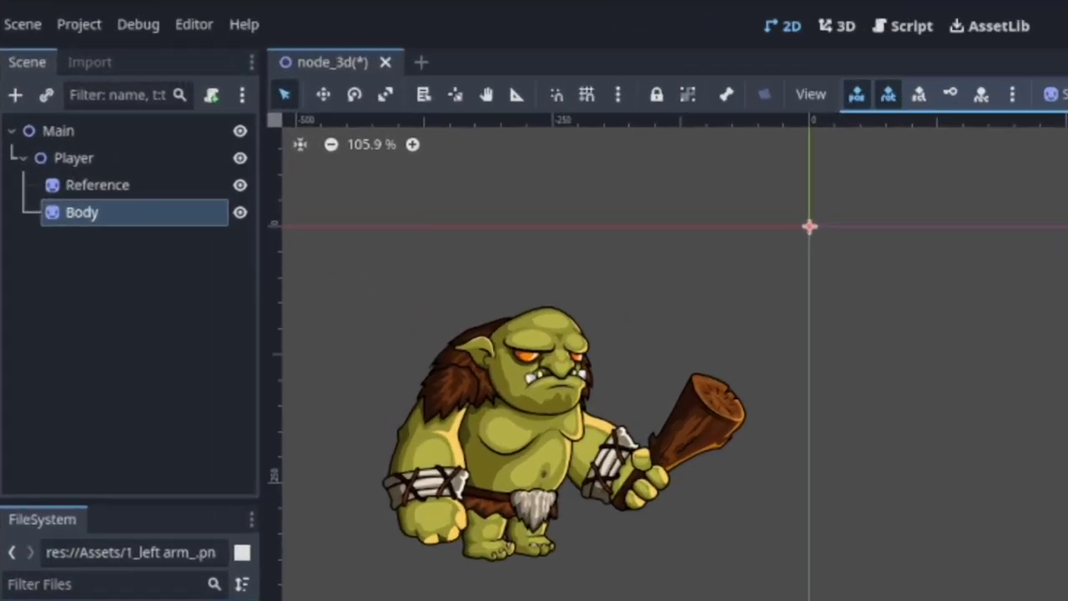
drag(65, 436, 966, 162)
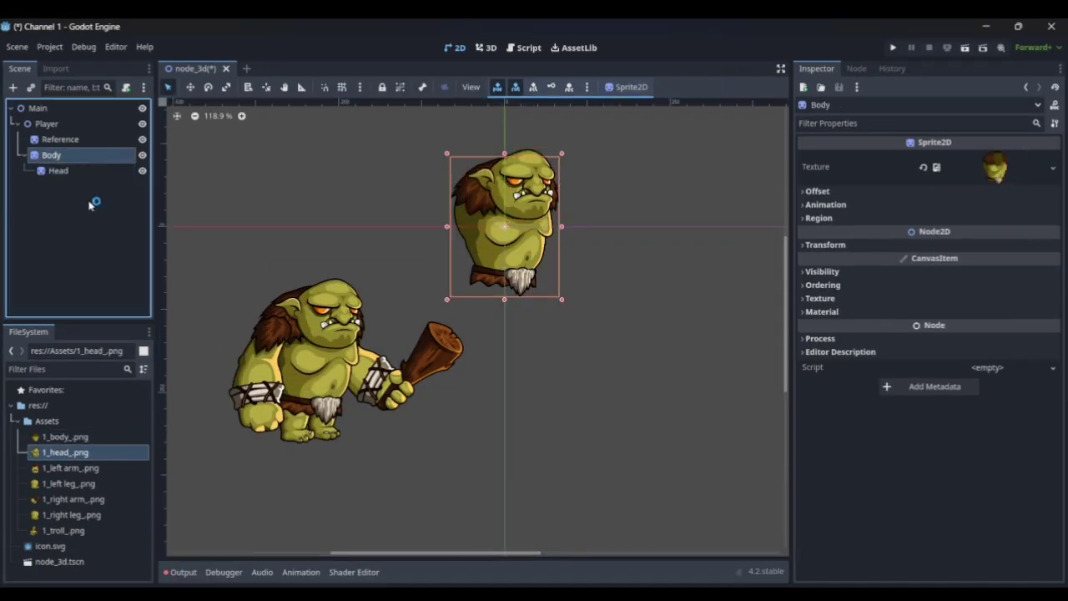
Step: Add a FrontArm sprite with the 1_left arm_.png texture under Body and place it at the near shoulder, offset about (-72, 27) px
key(Return)
double_click(86, 187)
text(FrontArm)
key(Return)
drag(76, 469, 989, 160)
drag(504, 232, 458, 250)
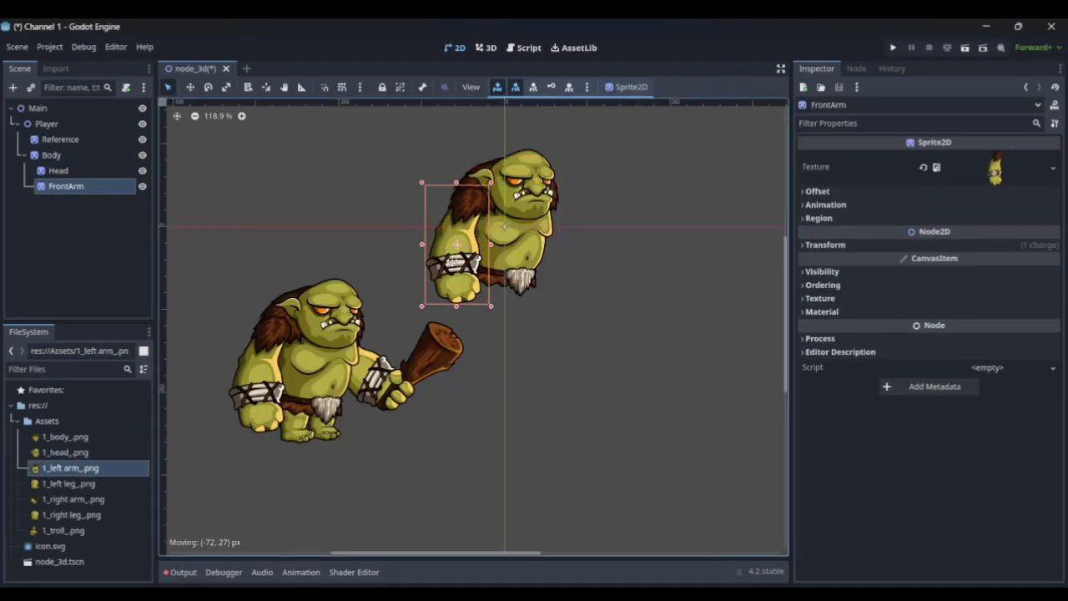
Step: Add a RightArm sprite under Body with the 1_right arm_.png texture
click(67, 155)
key(ctrl+a)
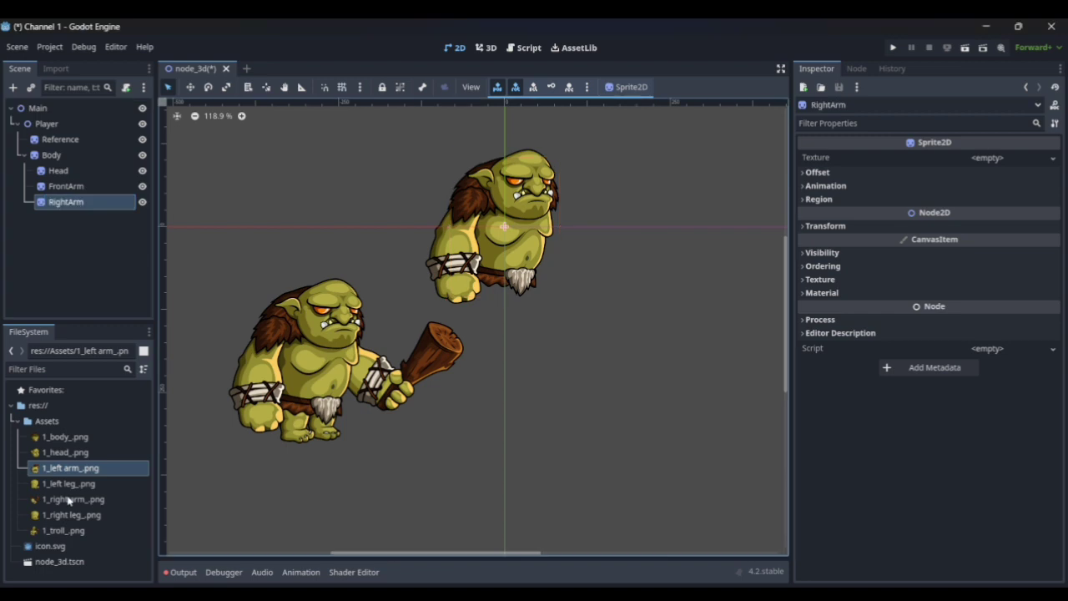
drag(74, 499, 1005, 161)
scroll(575, 297, up, 1)
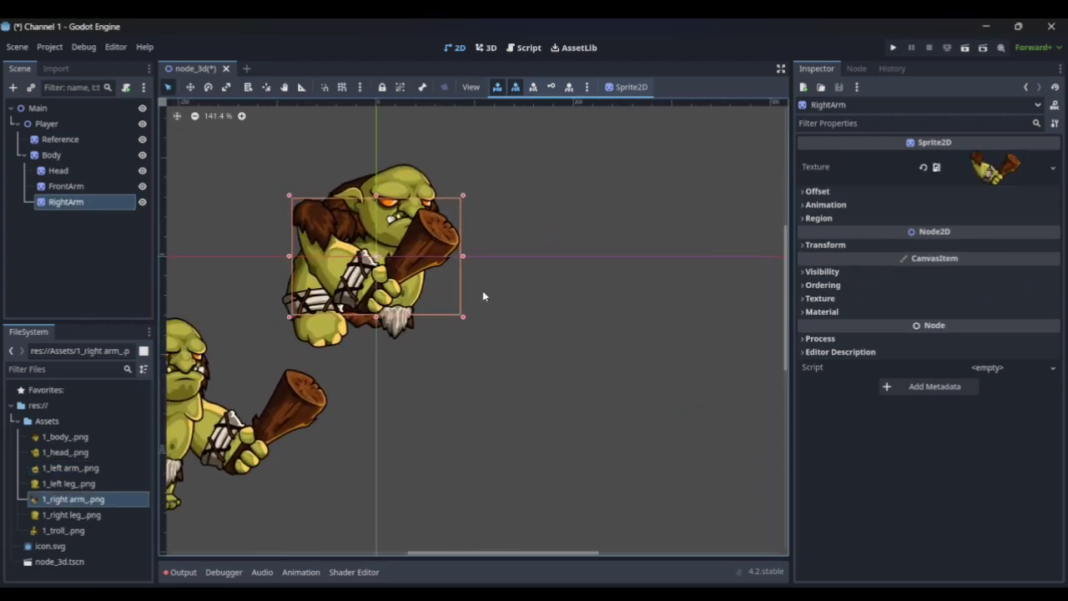
Step: Move the RightArm sprite to the troll's far shoulder and enable Show Behind Parent for it
drag(365, 294, 483, 311)
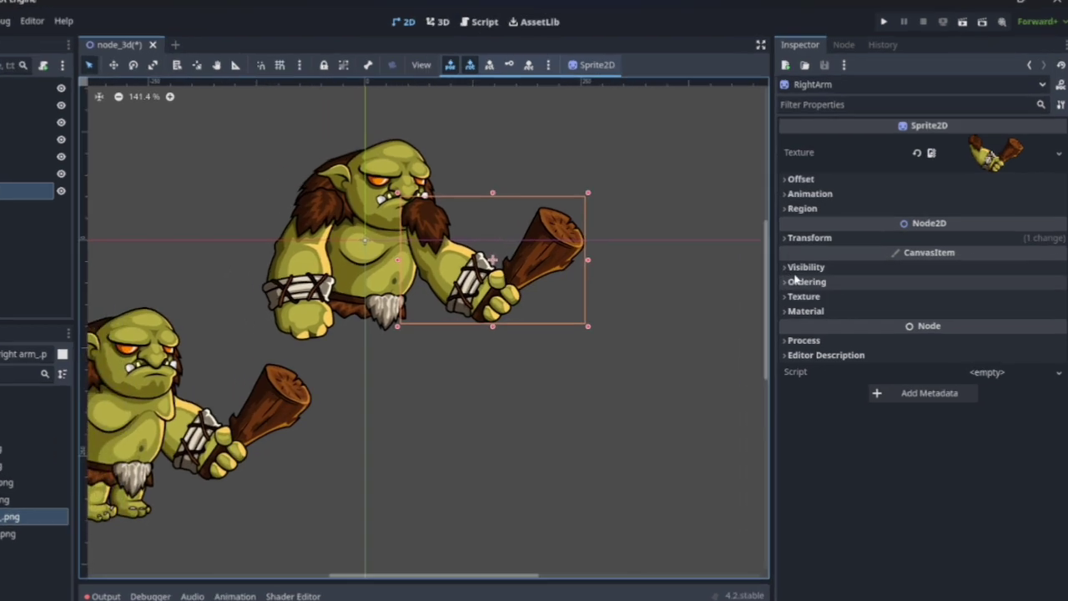
click(822, 271)
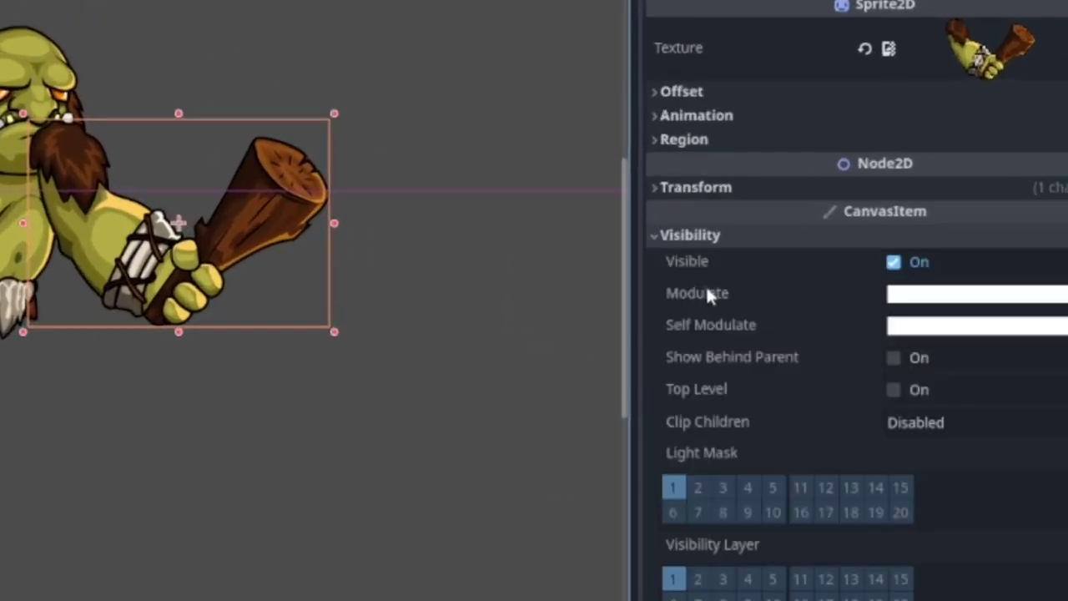
click(894, 357)
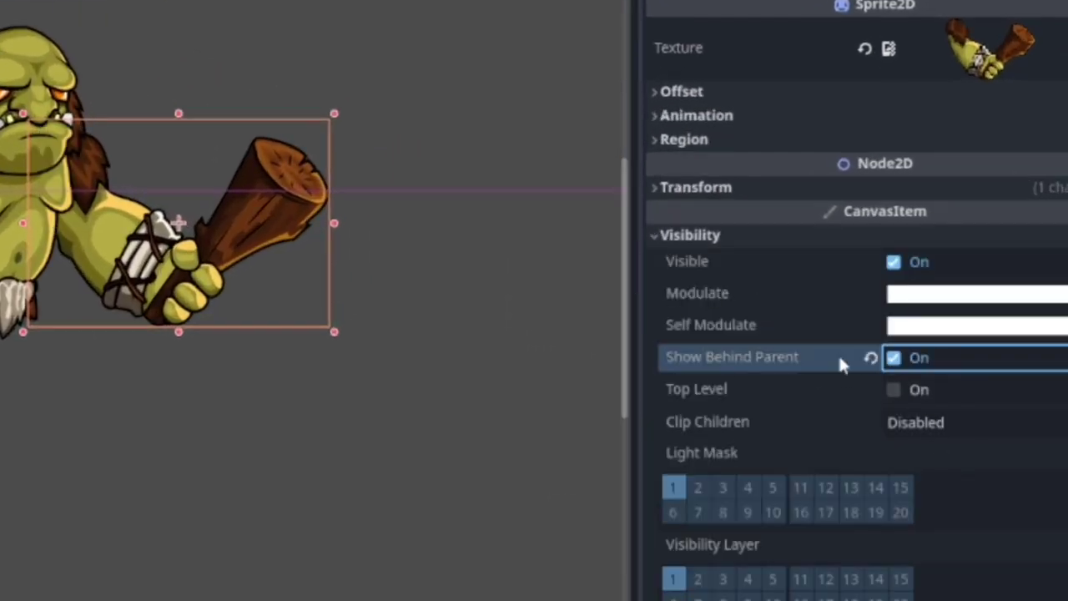
scroll(355, 398, up, 3)
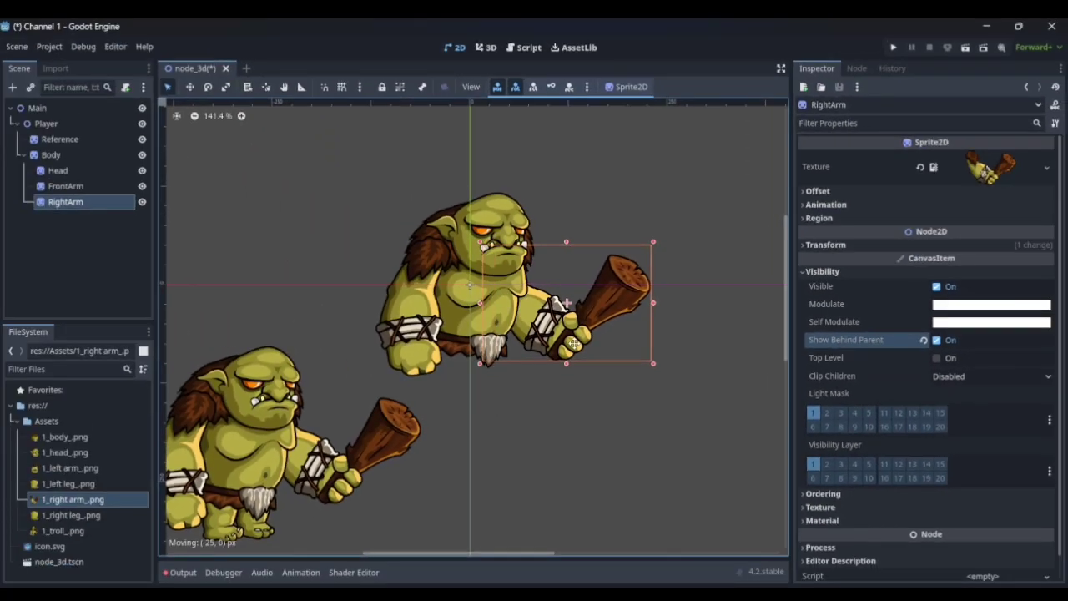
click(129, 578)
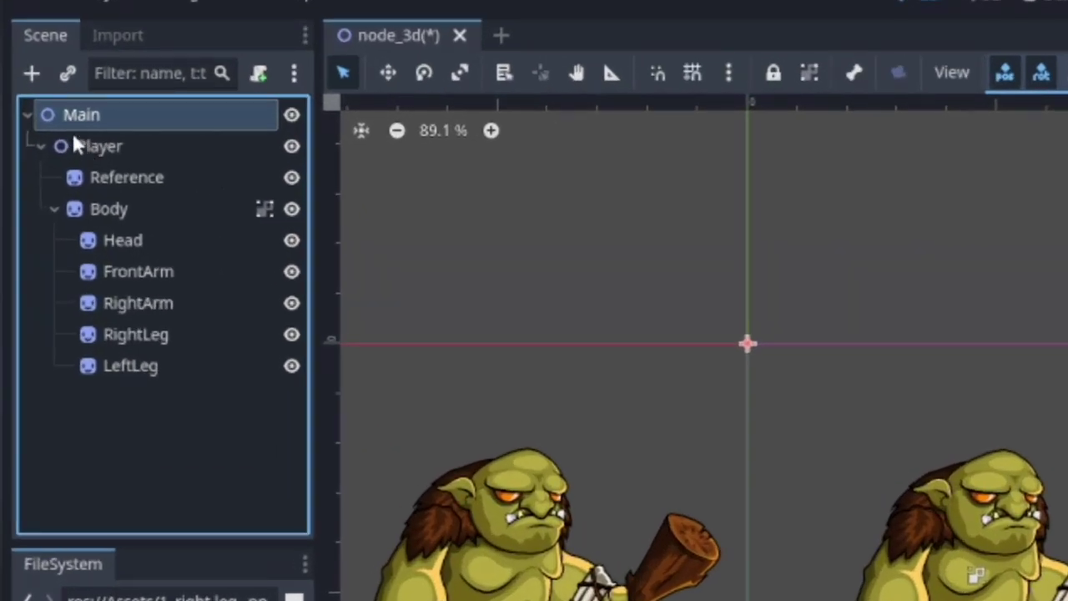
Step: Add a Skeleton2D node under Main
key(ctrl+a)
text(skele)
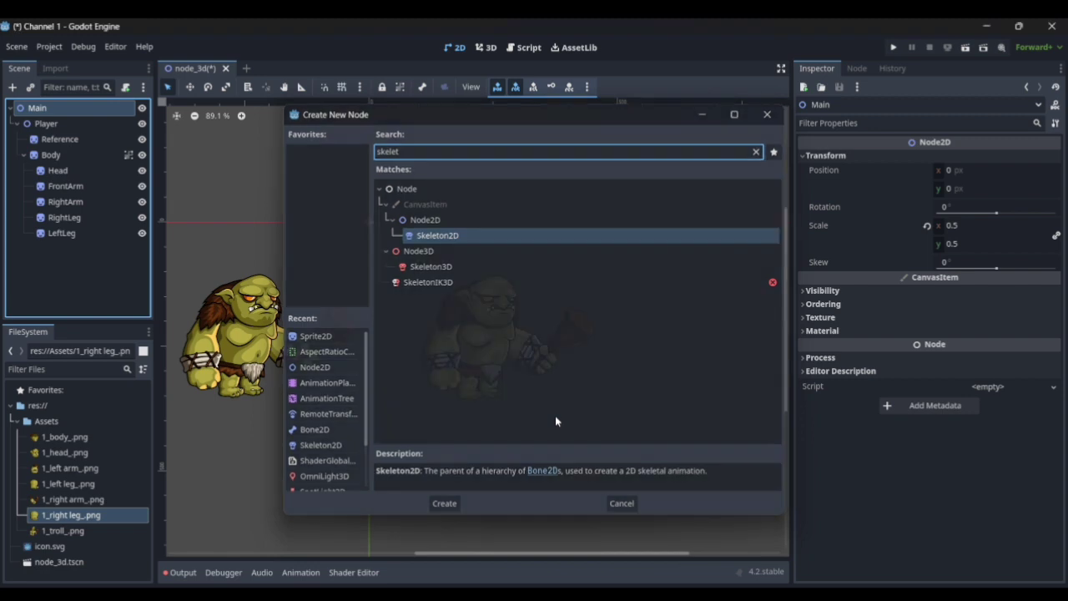
key(Return)
Step: Add a Bone2D under Skeleton2D and name it Base
click(60, 251)
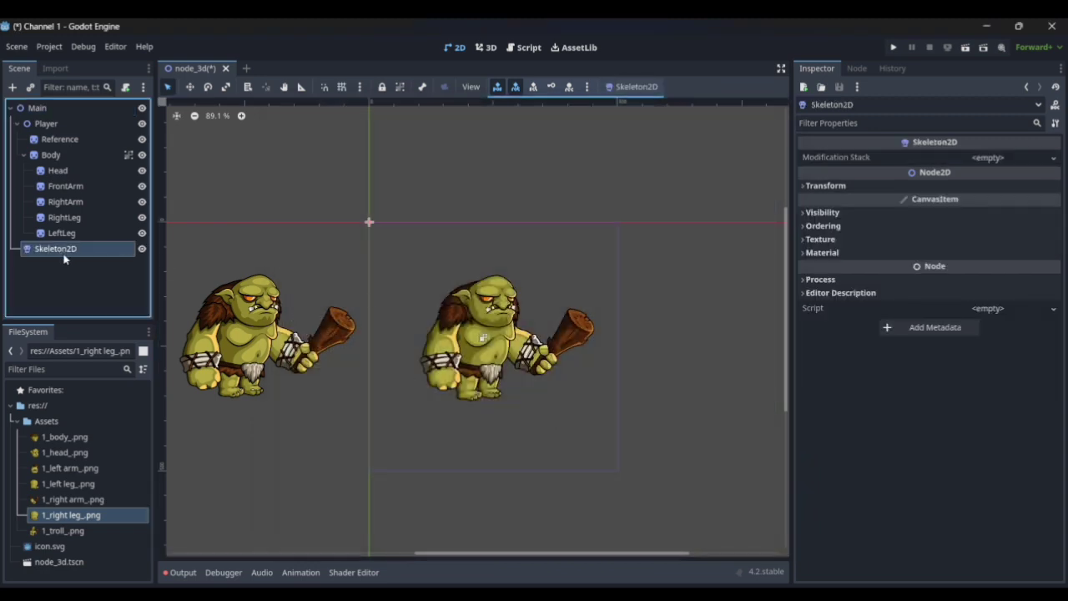
key(ctrl+a)
text(bone)
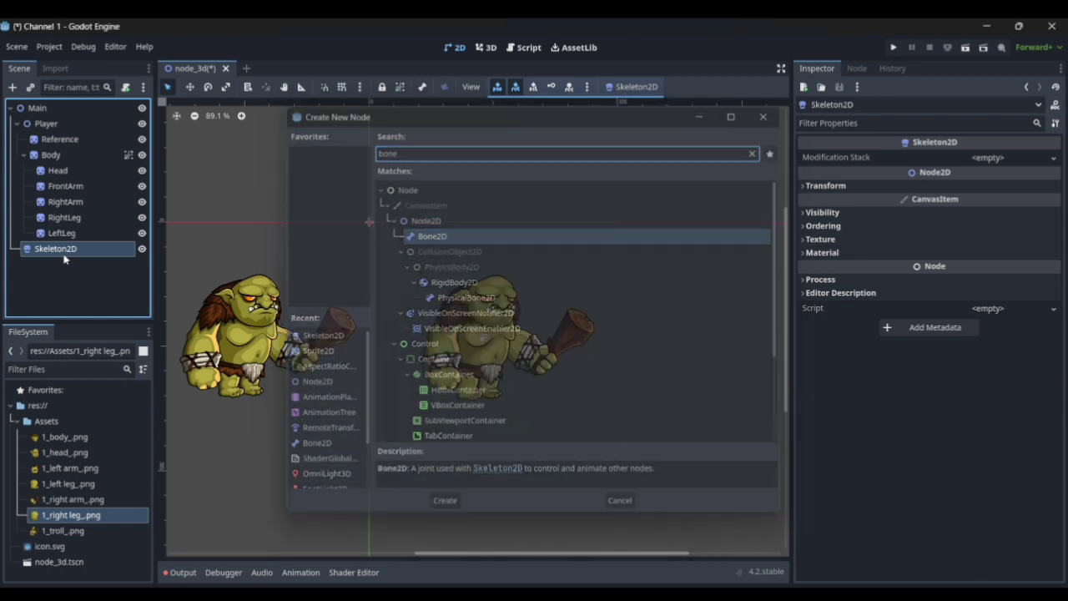
key(Return)
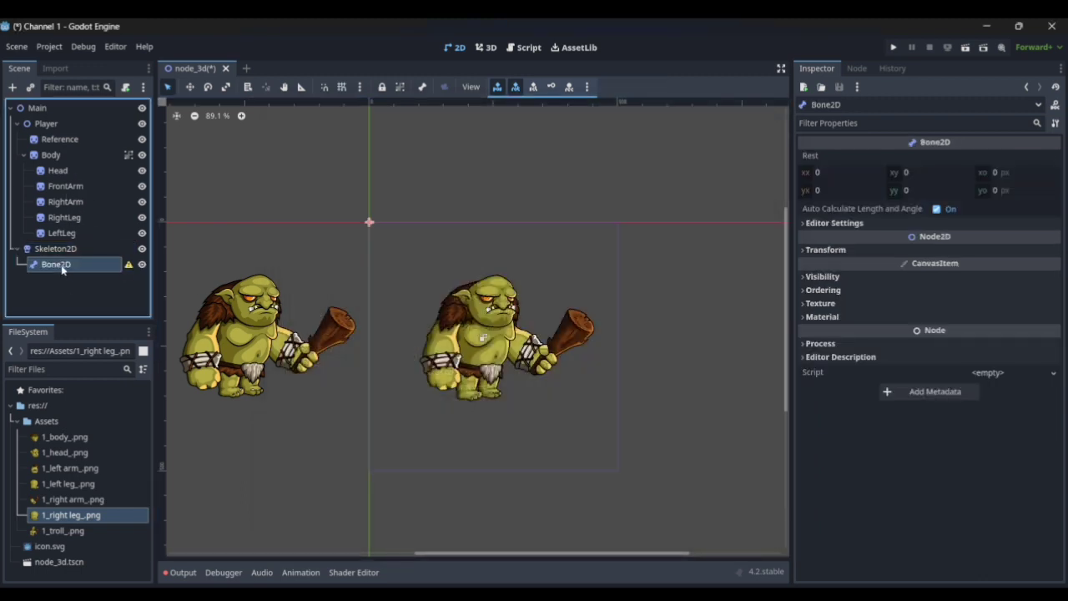
double_click(64, 265)
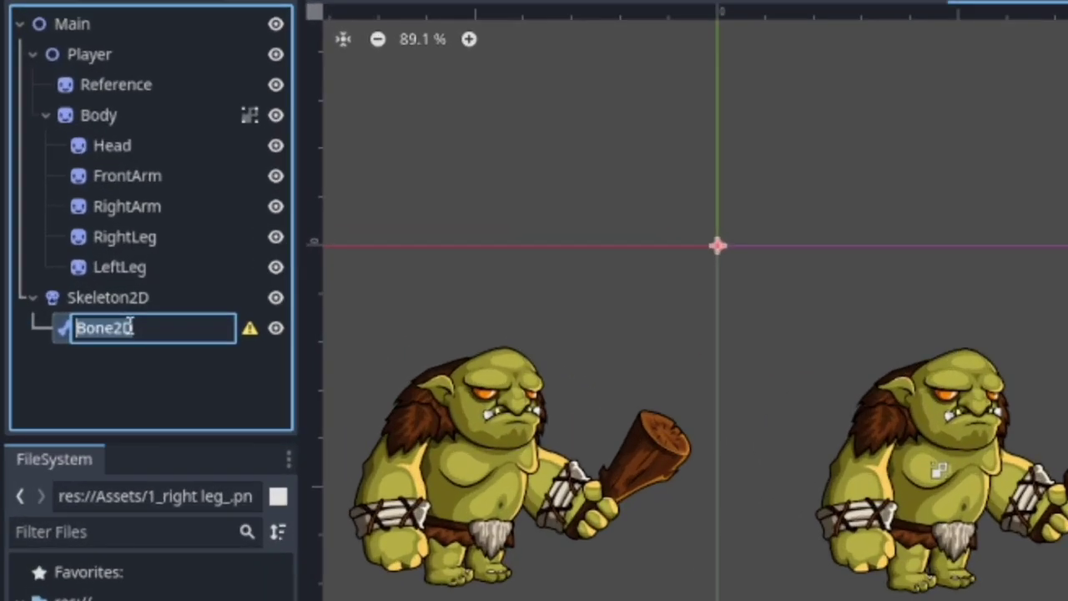
text(Base)
key(Return)
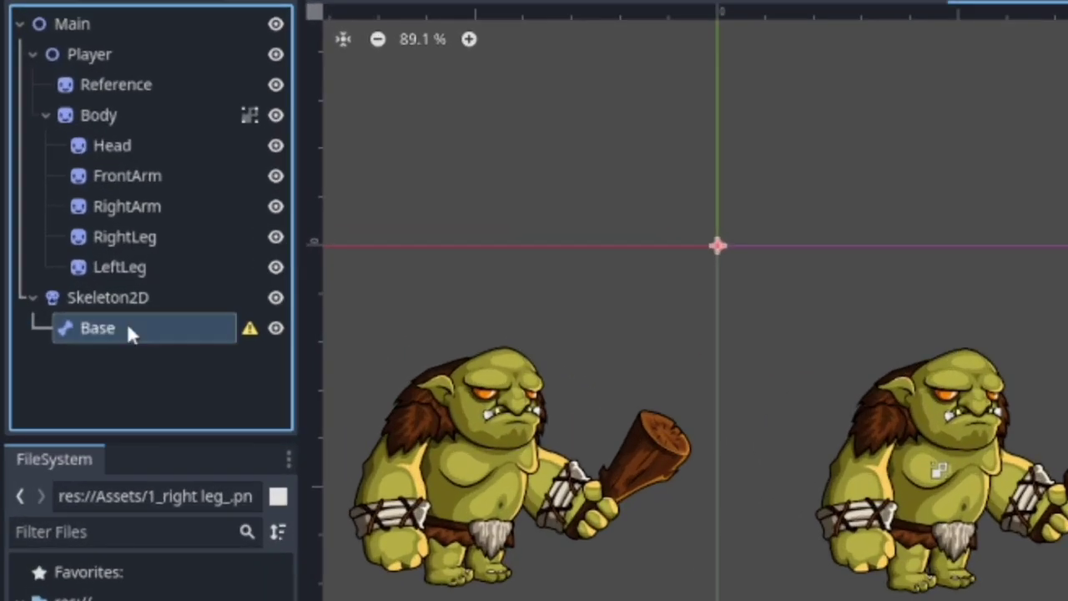
Step: Add a child Bone2D under the Base bone and name it Body
key(ctrl+a)
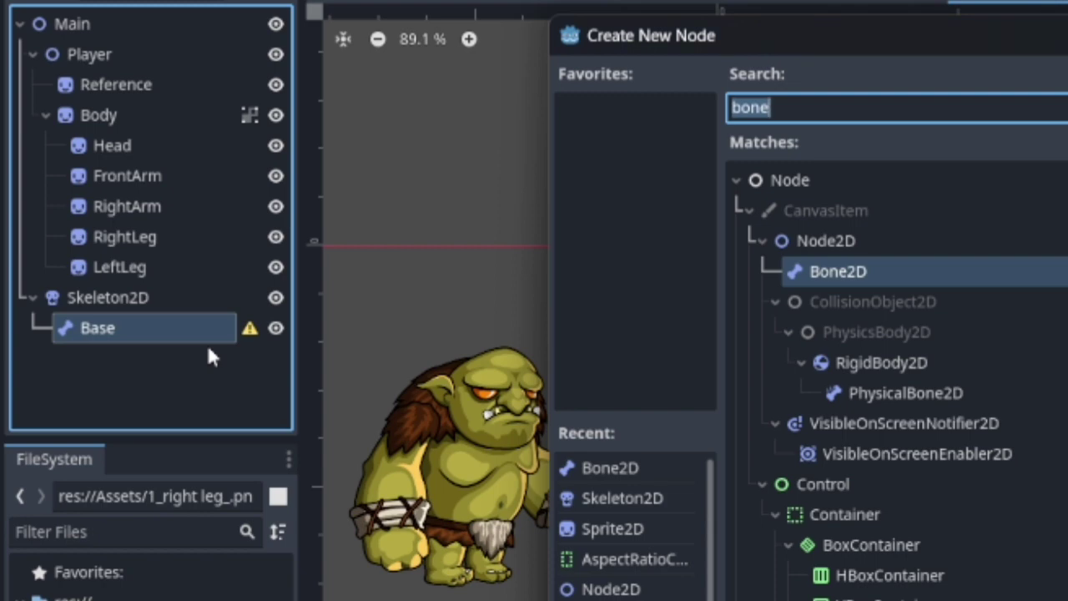
key(Return)
double_click(175, 359)
text(Bo)
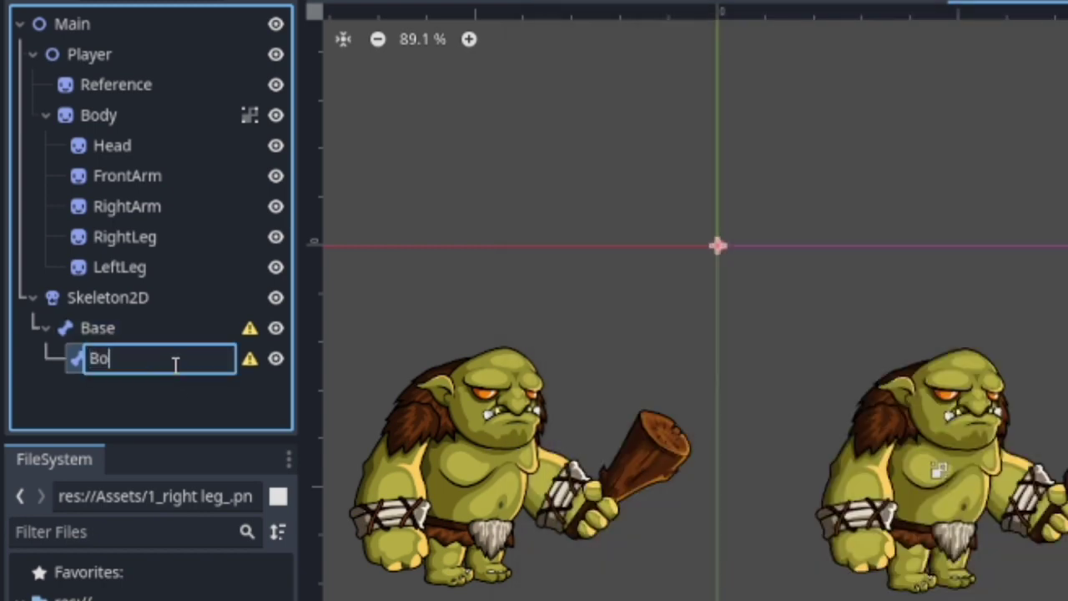
text(dy)
key(Return)
Step: Reparent the Skeleton2D node with its bones from Main to Player
scroll(964, 592, up, 2)
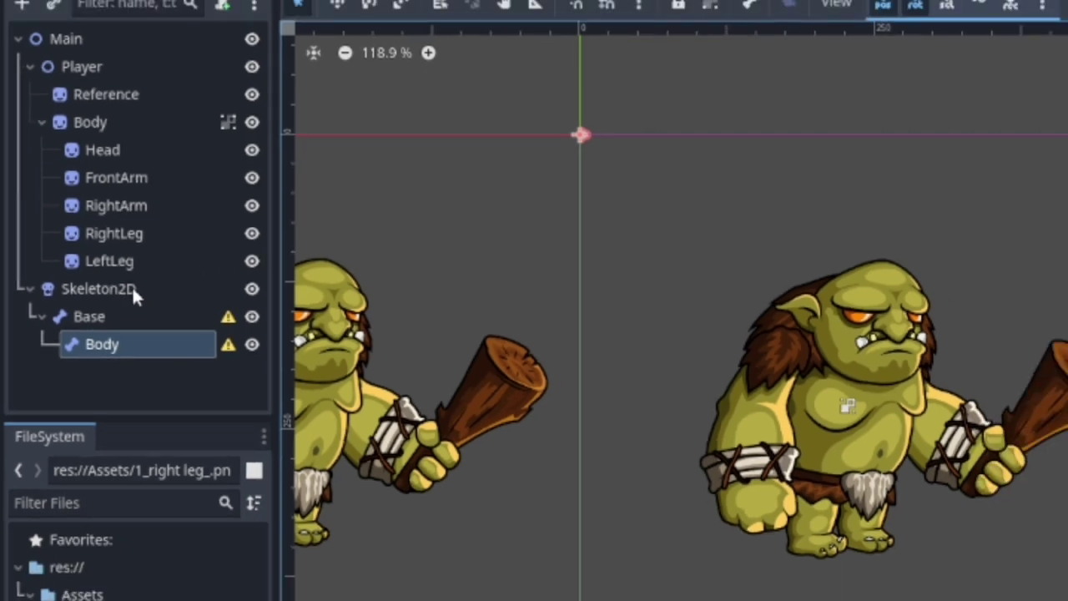
click(147, 299)
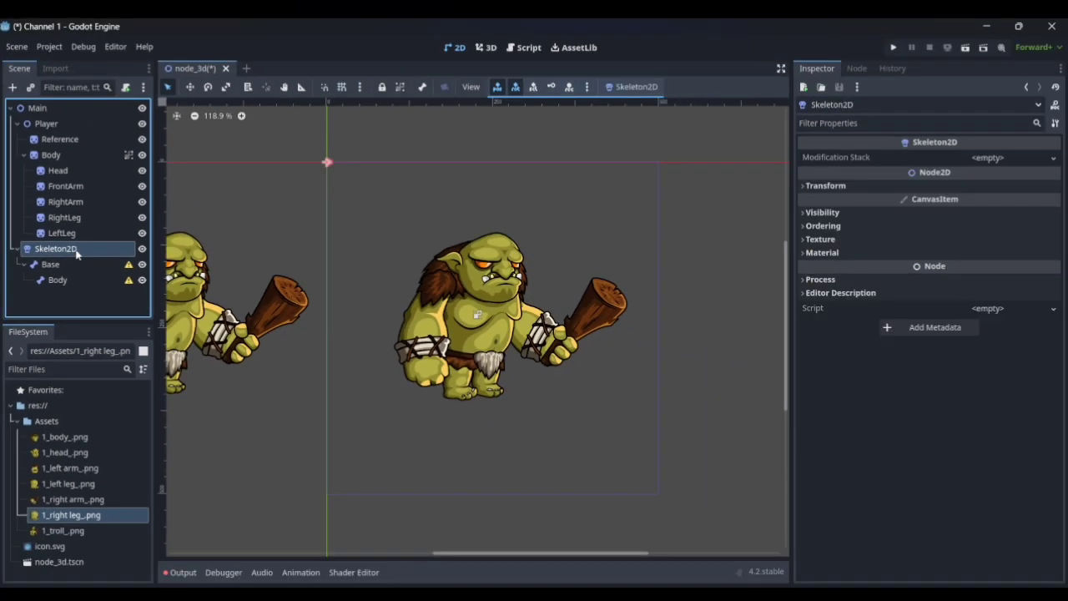
drag(75, 252, 73, 125)
click(63, 246)
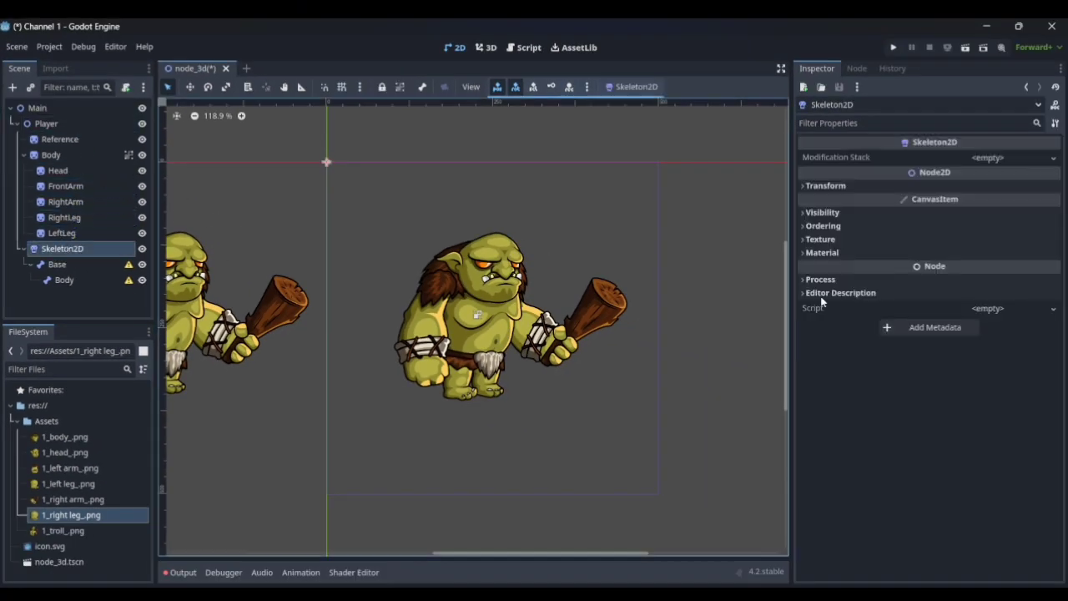
click(975, 187)
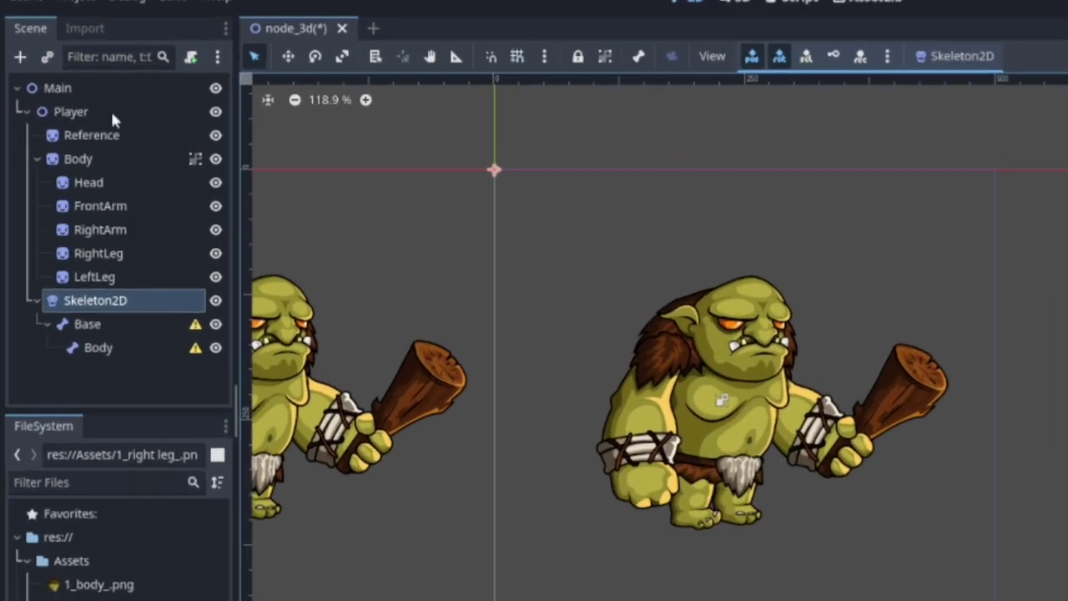
Step: Move Skeleton2D under the Body sprite and reset its position to the default
click(81, 159)
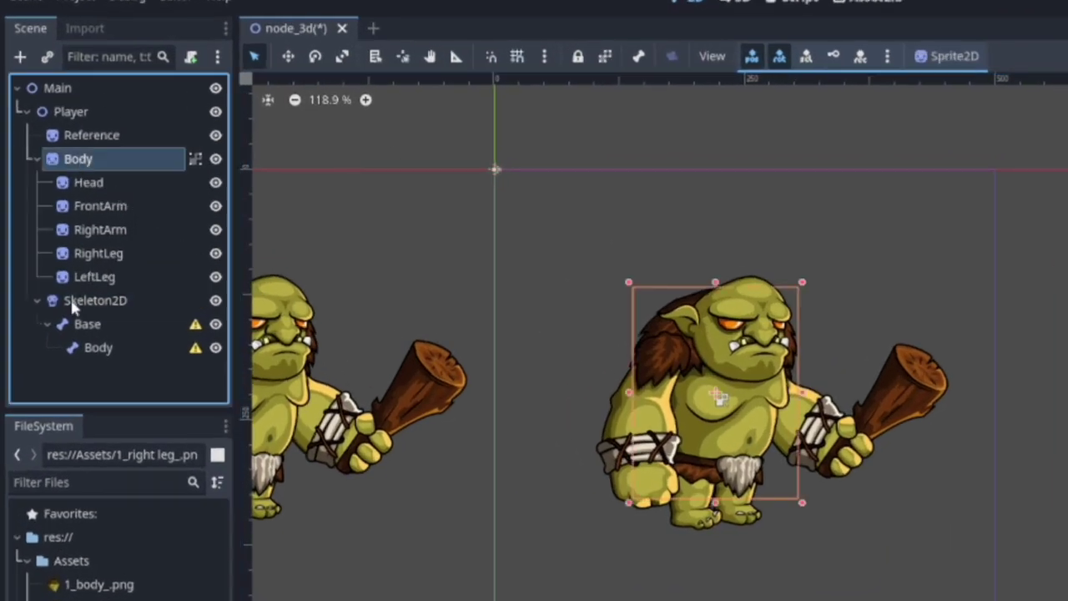
drag(71, 299, 83, 160)
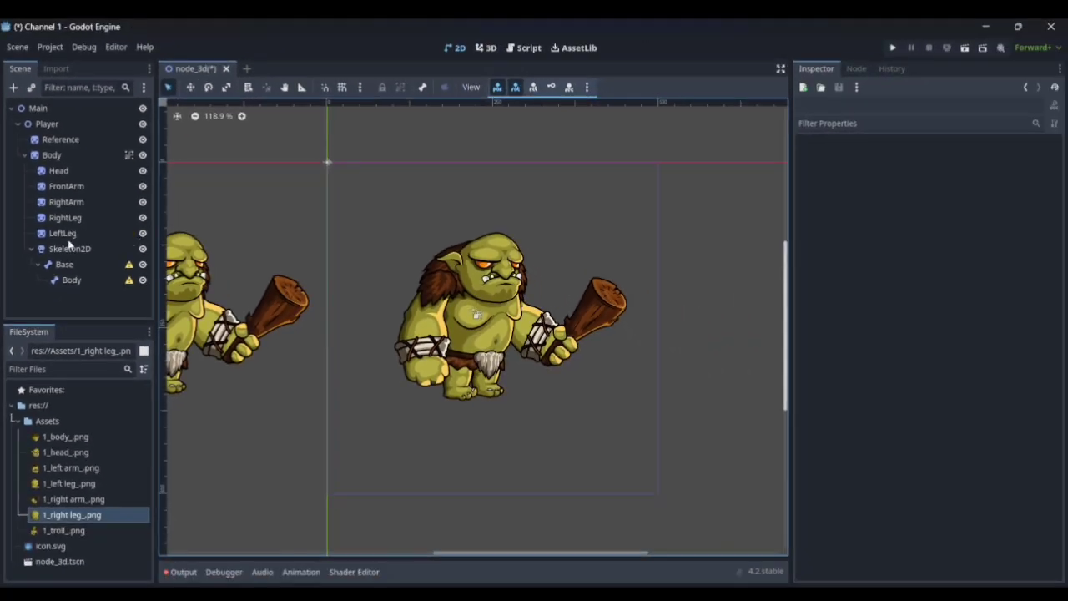
click(105, 301)
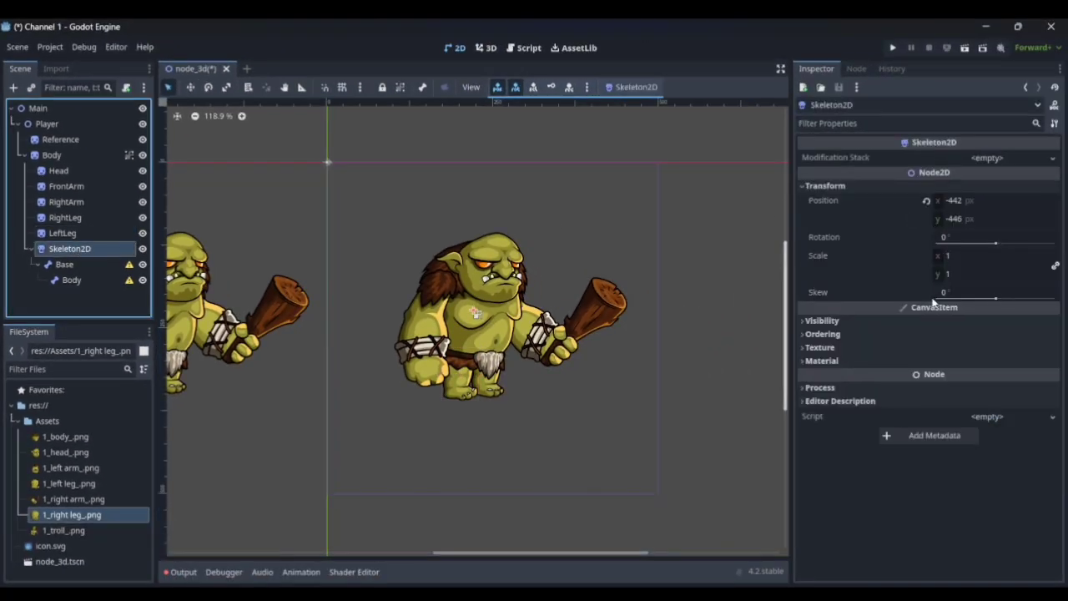
click(927, 201)
Step: Ungroup the Body sprite's children, then place the Base bone at the troll's belly and the Body bone at its chest
scroll(519, 346, up, 10)
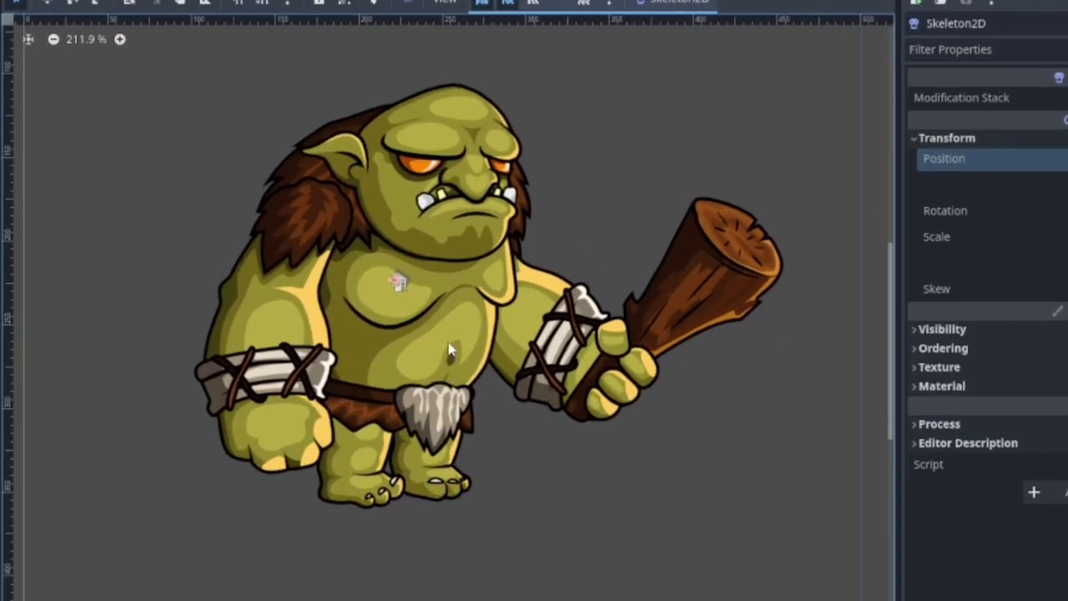
middle_drag(449, 349, 440, 345)
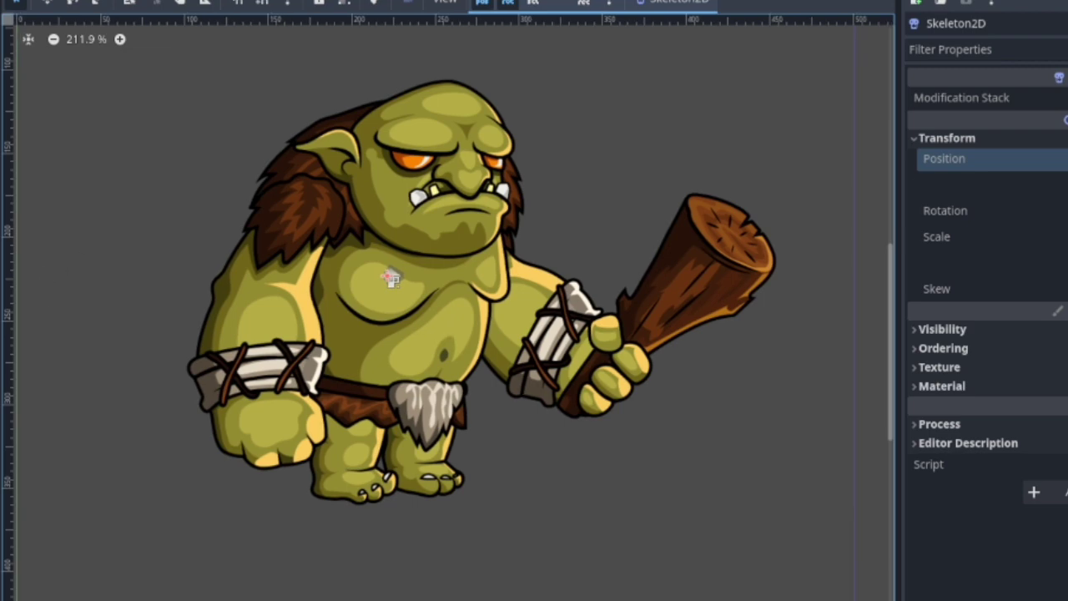
click(84, 156)
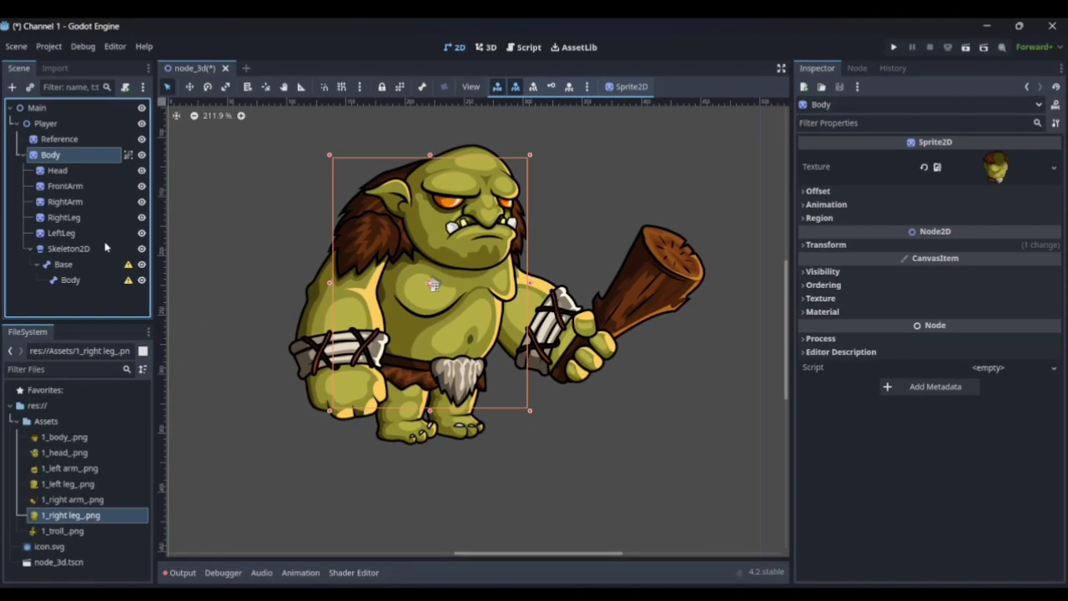
click(128, 156)
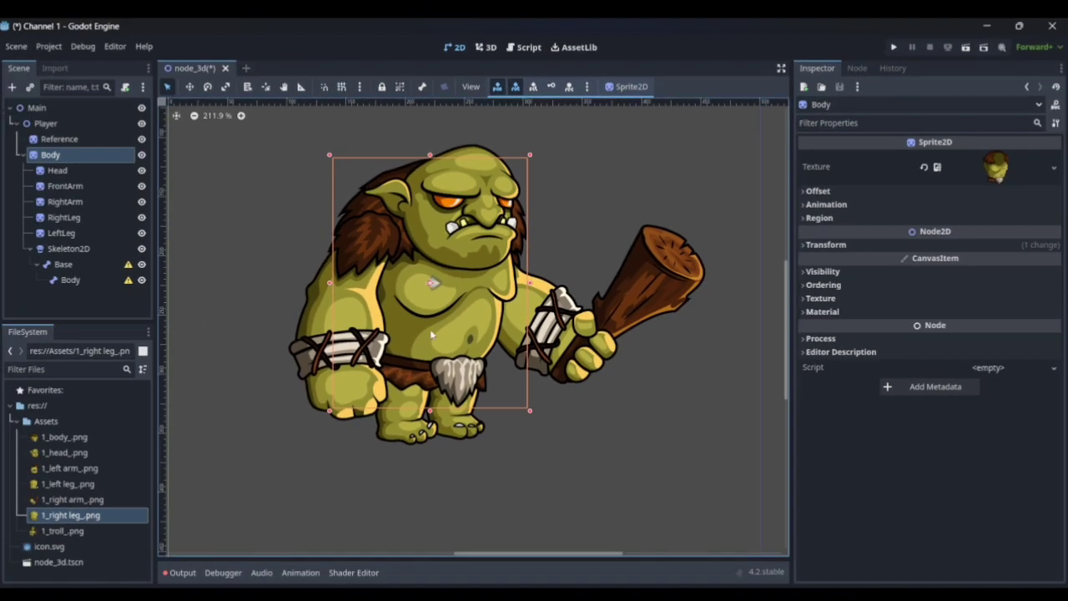
click(429, 285)
mouse_move(431, 284)
mouse_down()
mouse_move(459, 330)
mouse_move(465, 279)
mouse_move(438, 302)
mouse_move(472, 351)
mouse_move(444, 257)
mouse_move(444, 284)
mouse_up()
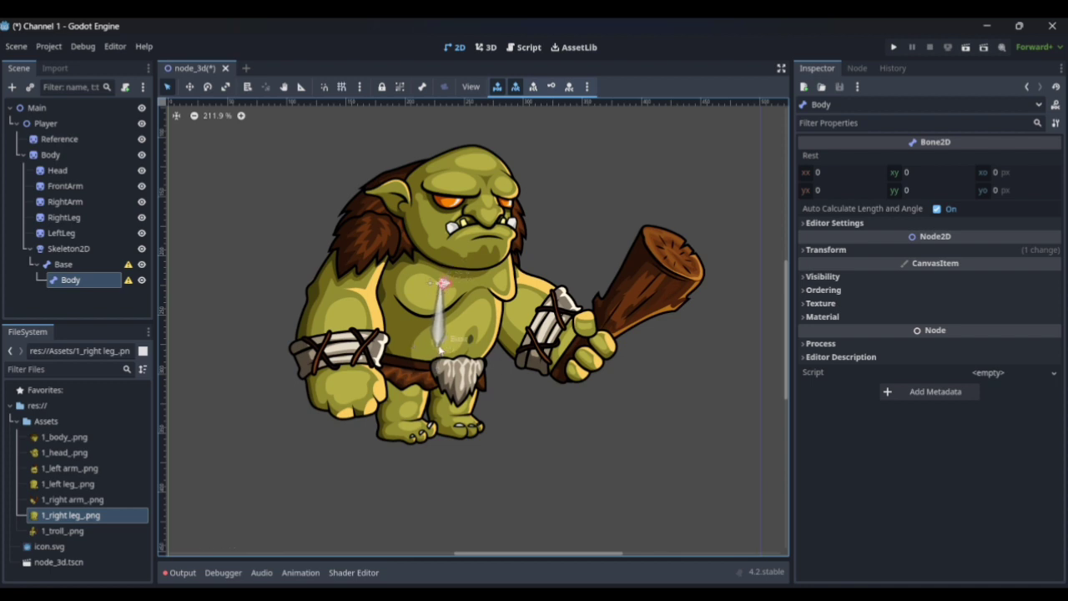
Step: Add a Bone2D named Head under the Body bone and place it on the troll's face near the eye
key(ctrl+a)
key(Return)
click(88, 298)
text(Head)
key(Return)
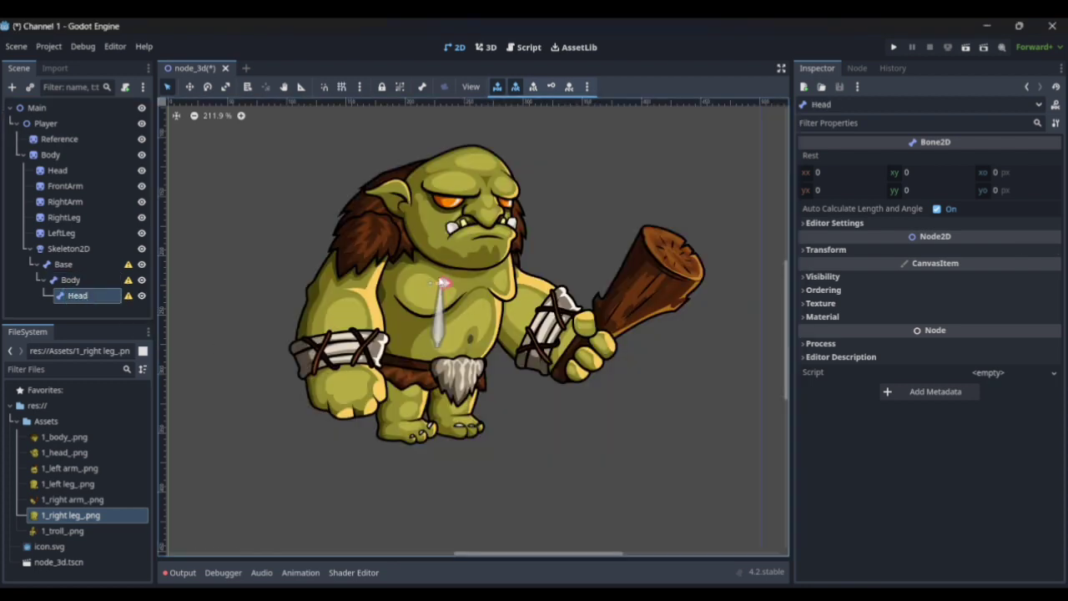
Step: Add a Bone2D named FrontShoulder under the Body bone and place it at the near shoulder
click(77, 279)
key(ctrl+a)
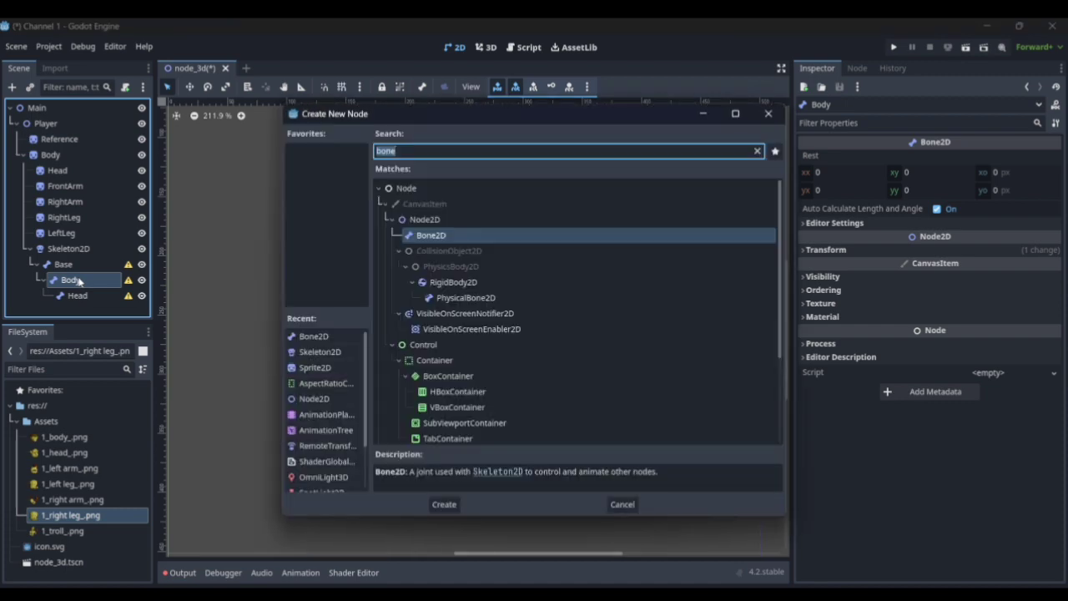
key(Return)
click(80, 307)
text(Shoulder)
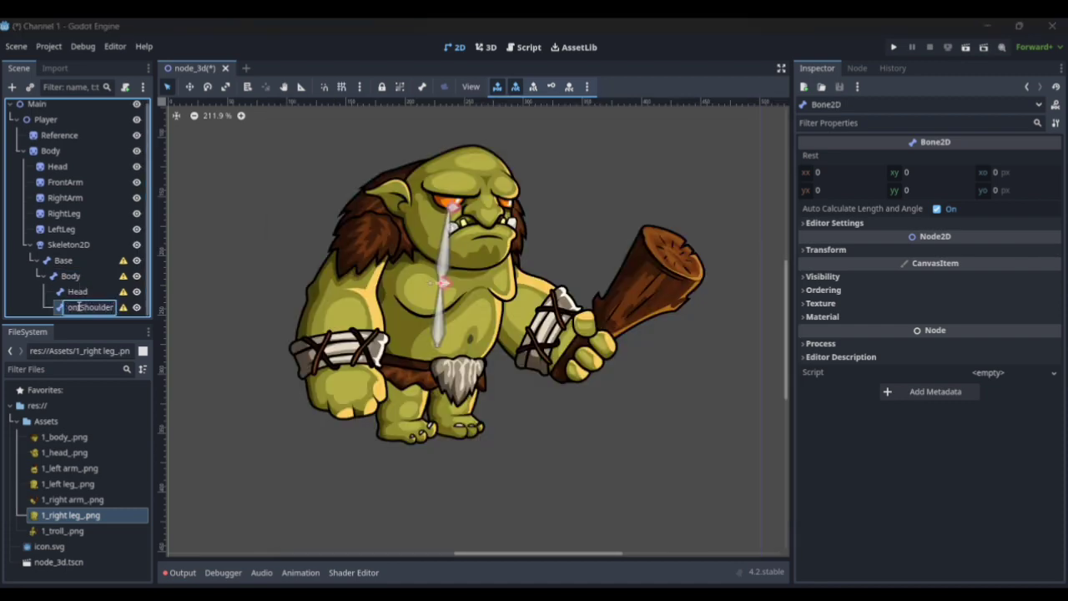
key(Return)
drag(443, 283, 369, 226)
Step: Add a Bone2D named FrontHand under FrontShoulder and place it at the near wrist
key(ctrl+a)
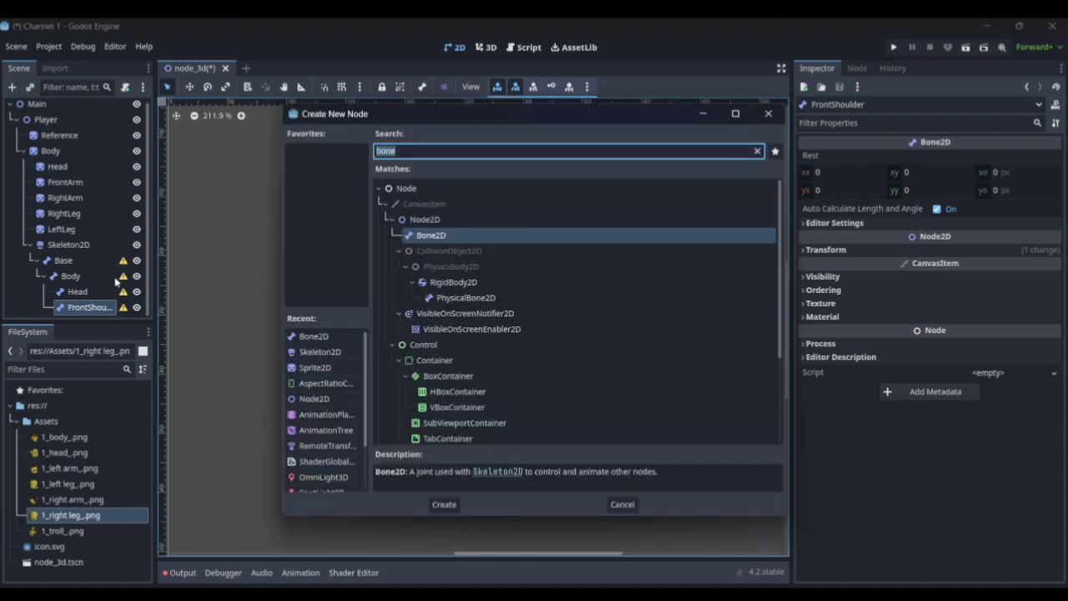
key(Return)
click(98, 305)
text(FrontHand)
key(Return)
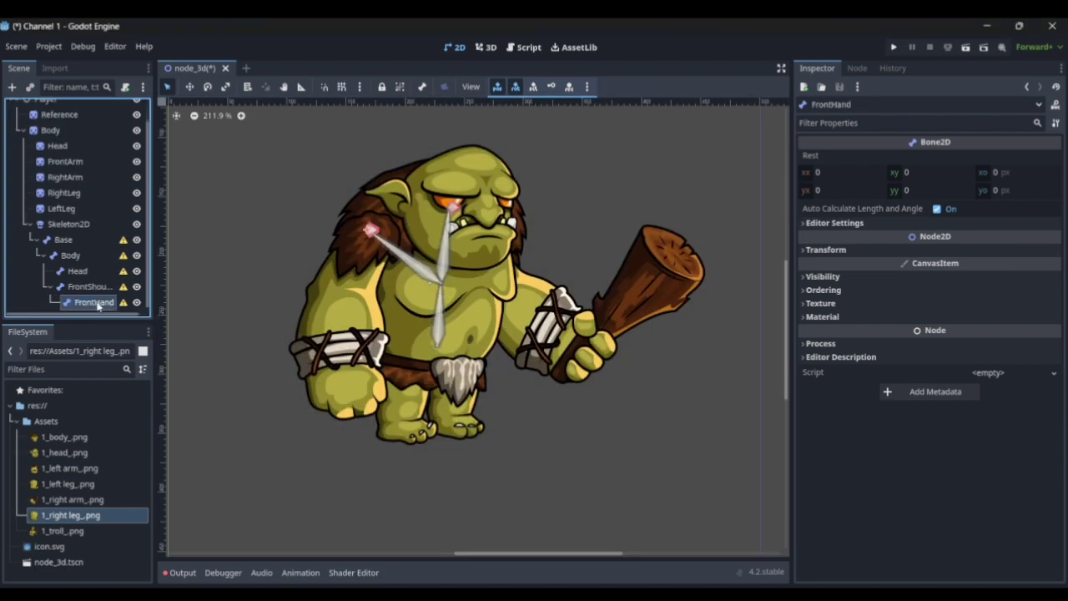
drag(372, 229, 338, 369)
Step: Duplicate the FrontShoulder bone with its child and rename the copies BackShoulder and BackHand
click(90, 290)
key(ctrl+d)
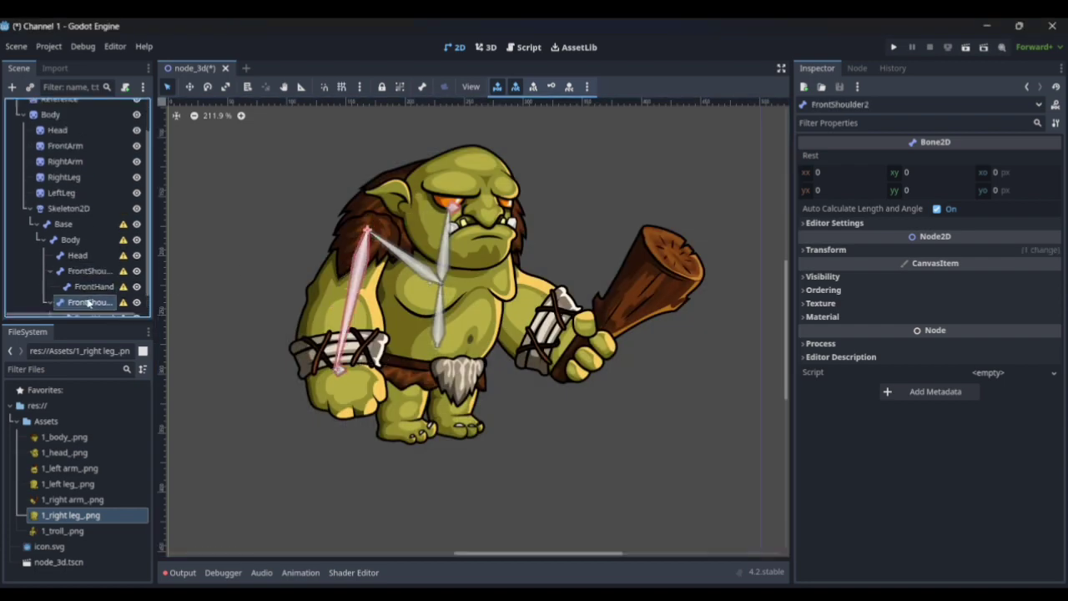
double_click(88, 303)
text(Back)
text(Shoulder)
key(Return)
scroll(91, 298, down, 1)
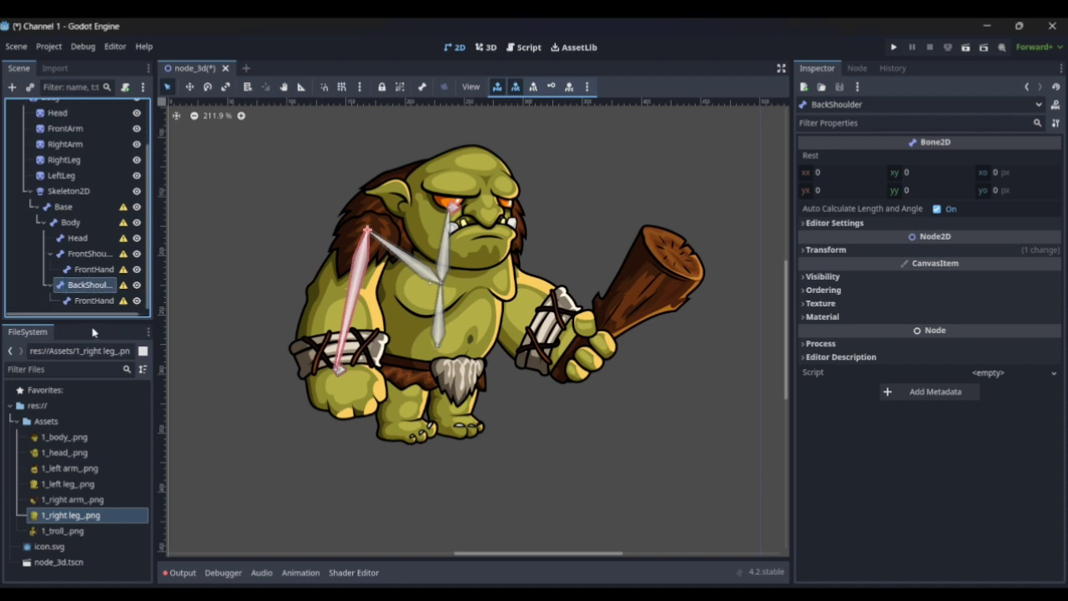
double_click(91, 301)
text(BackHand)
key(Return)
Step: Place the BackShoulder bone at the far shoulder and the BackHand bone on the hand holding the club
click(90, 285)
drag(368, 230, 497, 258)
drag(469, 398, 569, 340)
Step: Add a Bone2D named LeftThigh under the Base bone and place it at the top of the near leg
click(67, 207)
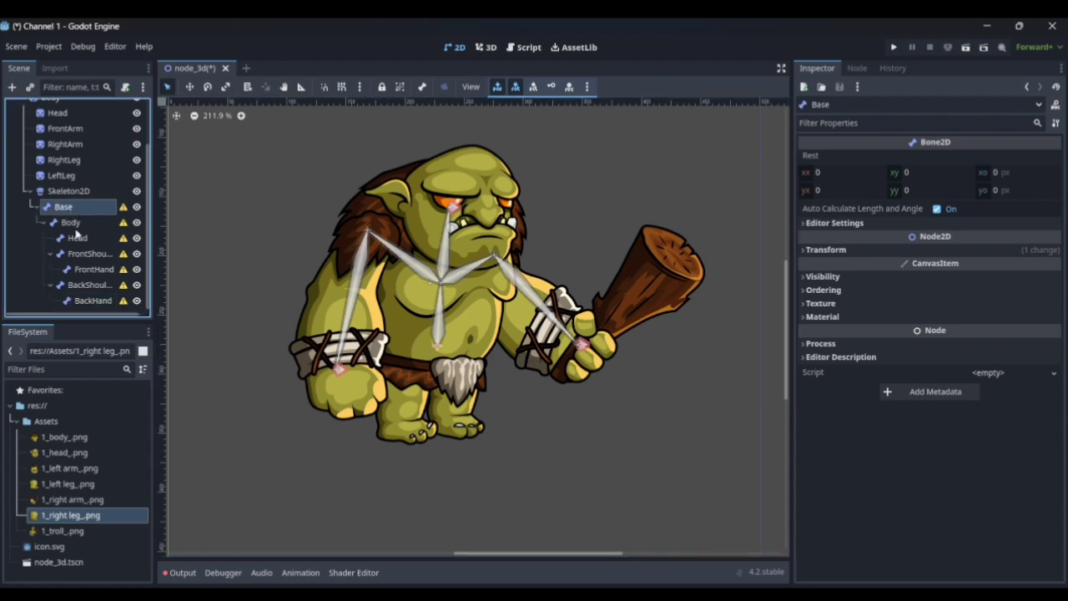
scroll(70, 219, up, 3)
key(ctrl+a)
key(Return)
double_click(73, 295)
text(Le)
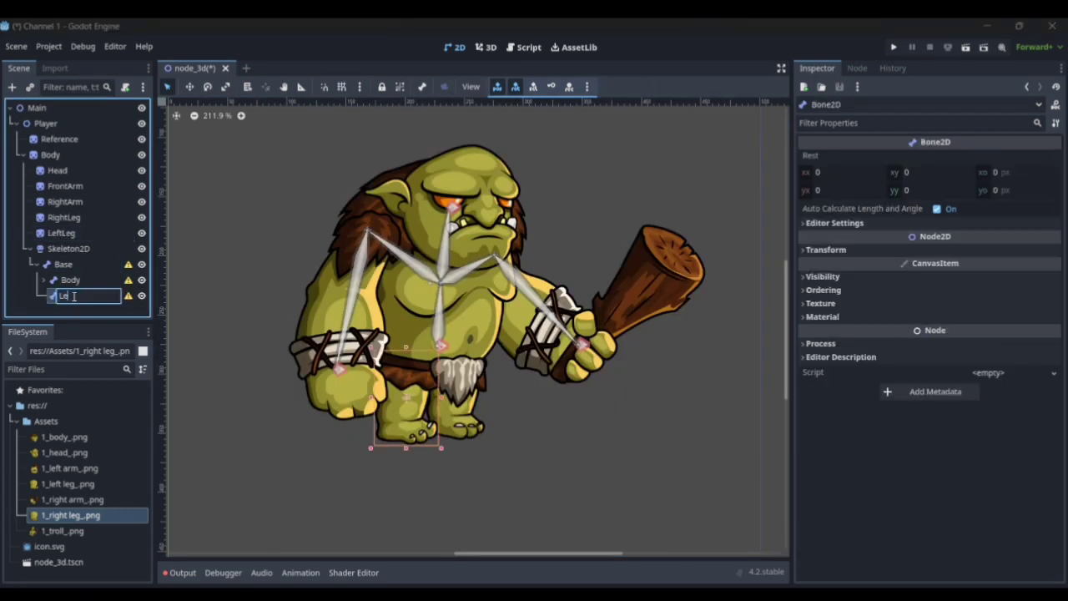
text(ftThigh)
key(Return)
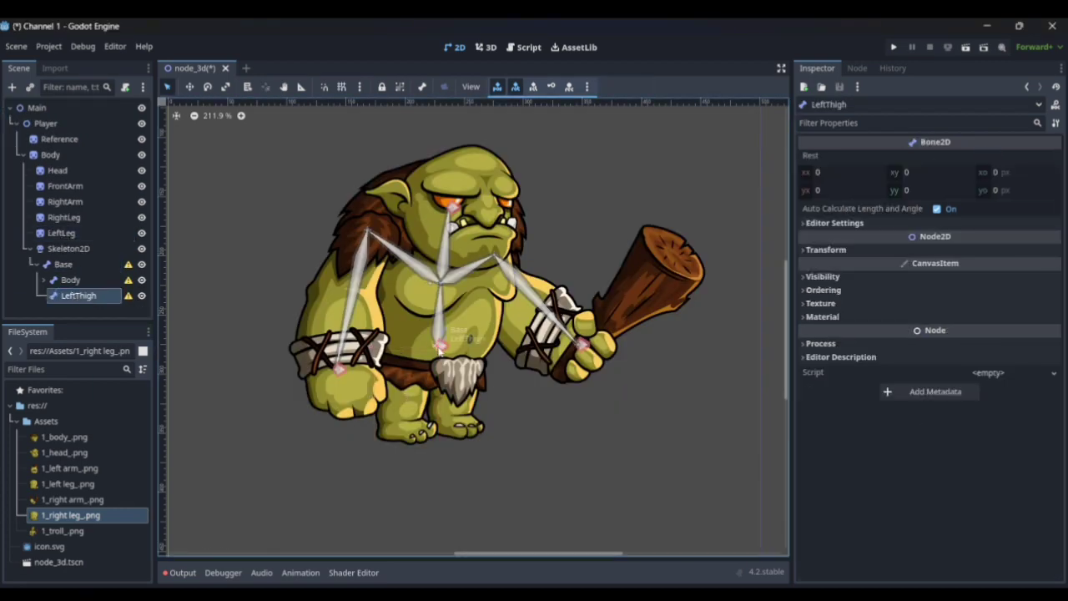
drag(441, 344, 403, 425)
Step: Add a Bone2D named LeftLeg under LeftThigh and place it at the near foot
key(ctrl+a)
key(Return)
double_click(88, 309)
text(LeftLeg)
key(Return)
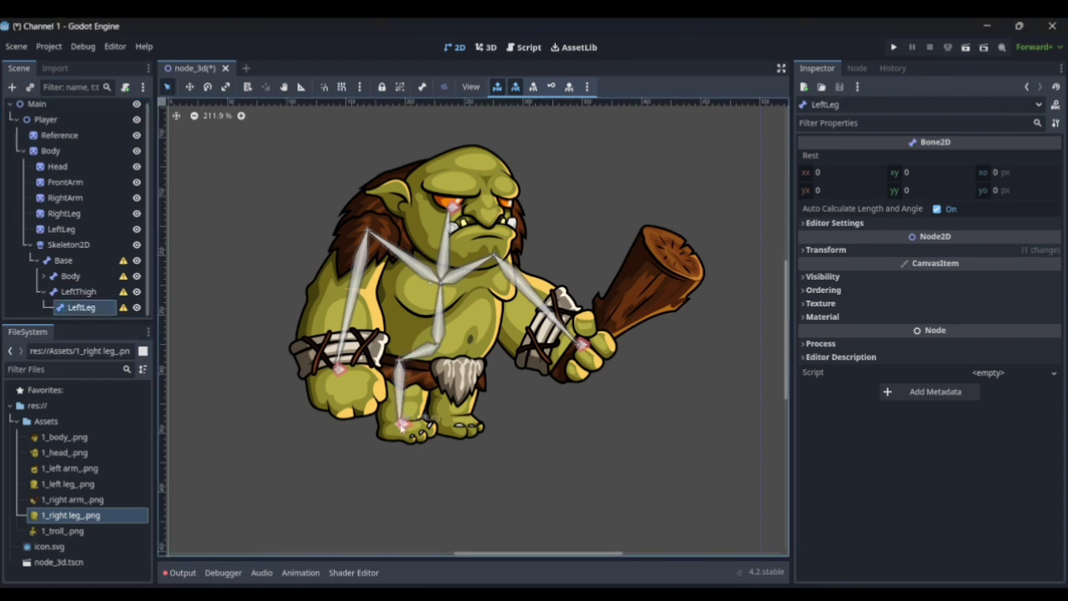
Step: Duplicate the LeftThigh bone with its child and rename the copies RightThigh and RightLeg
click(84, 293)
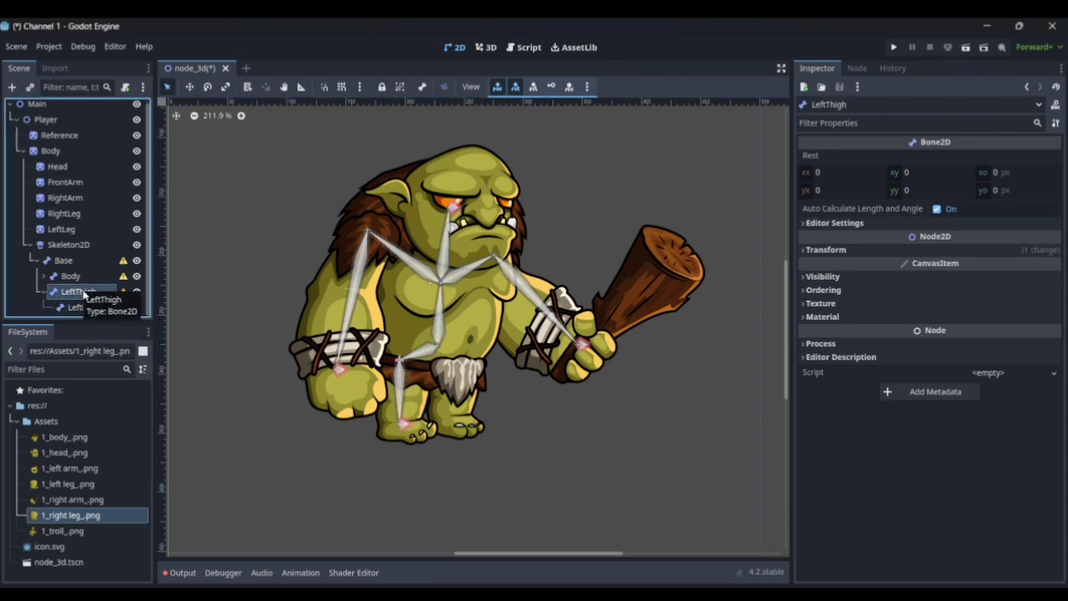
key(ctrl+d)
double_click(81, 306)
text(RightThigh)
key(Return)
double_click(81, 307)
text(RightLe)
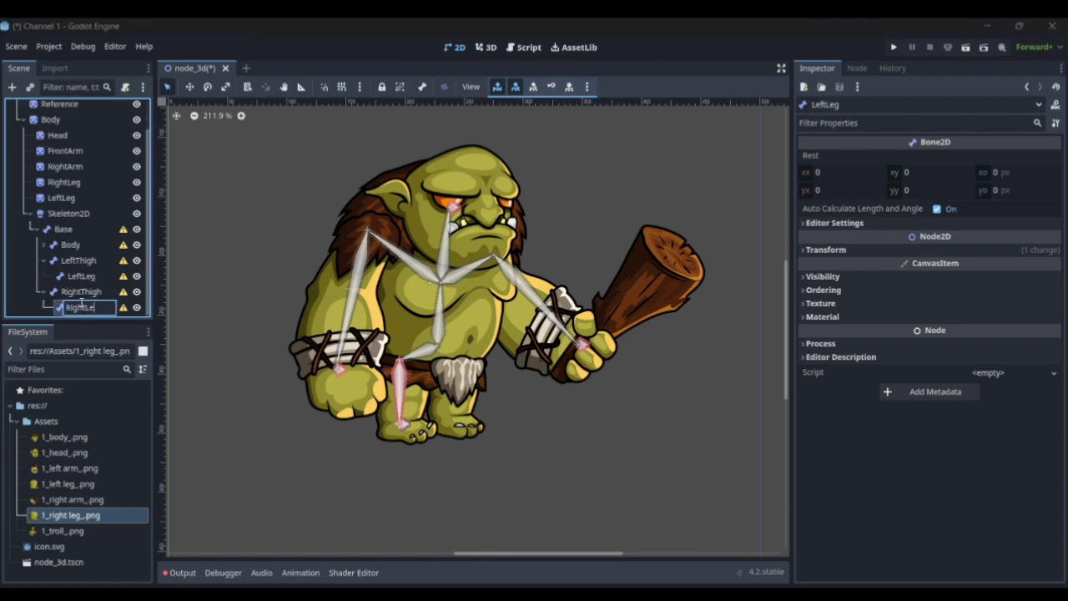
text(g)
key(Return)
Step: Place the RightThigh bone at the top of the far leg and the RightLeg bone at the far foot
click(84, 293)
drag(401, 361, 455, 359)
click(456, 422)
scroll(534, 433, down, 6)
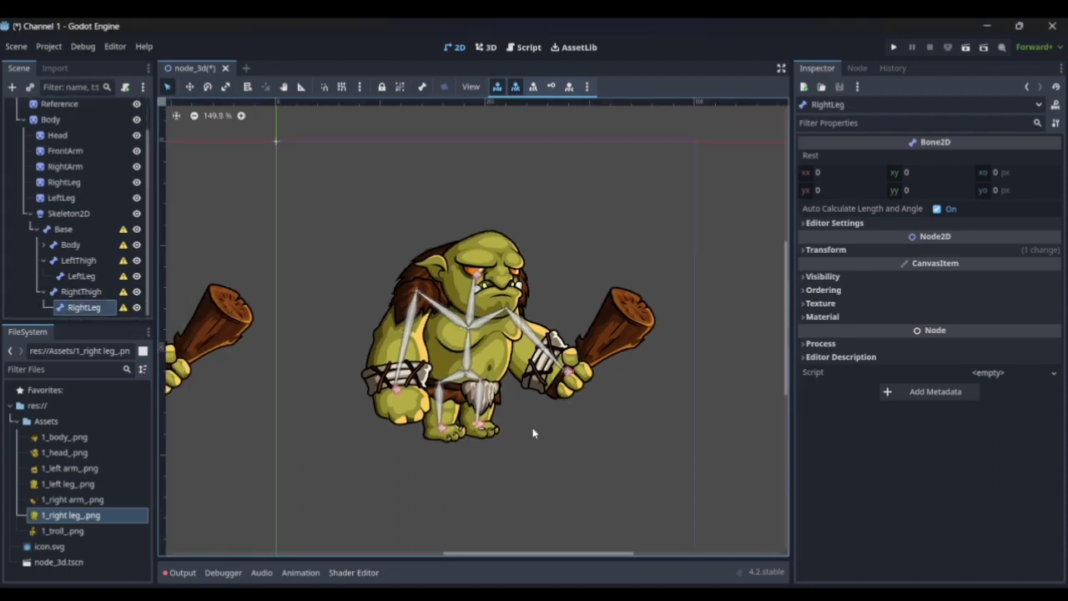
click(533, 423)
scroll(533, 423, up, 1)
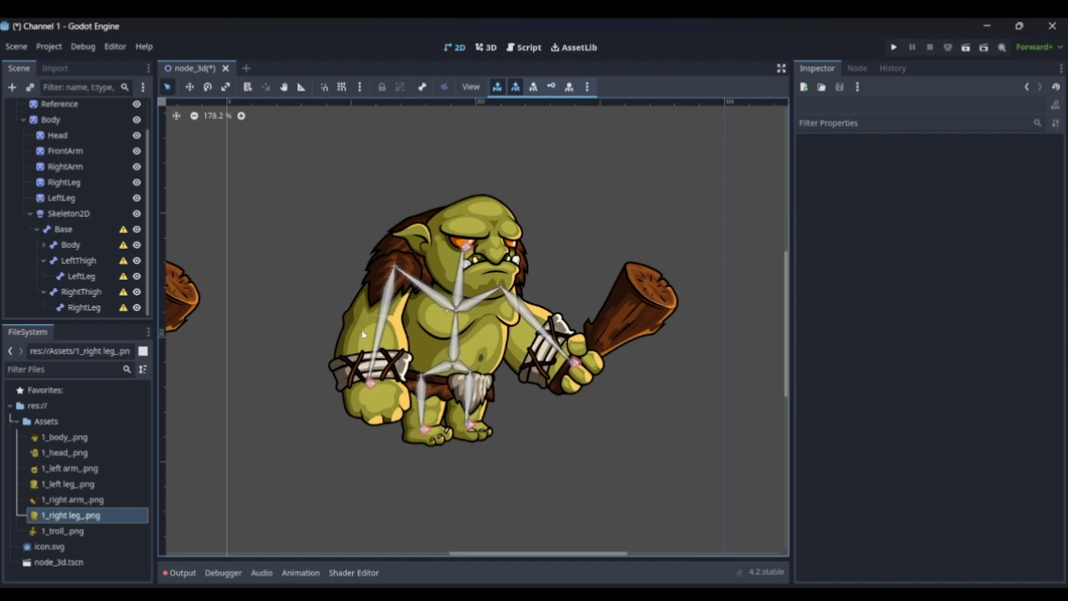
Step: Add a RemoteTransform2D under the Body bone and set its remote path to the Body sprite
click(70, 243)
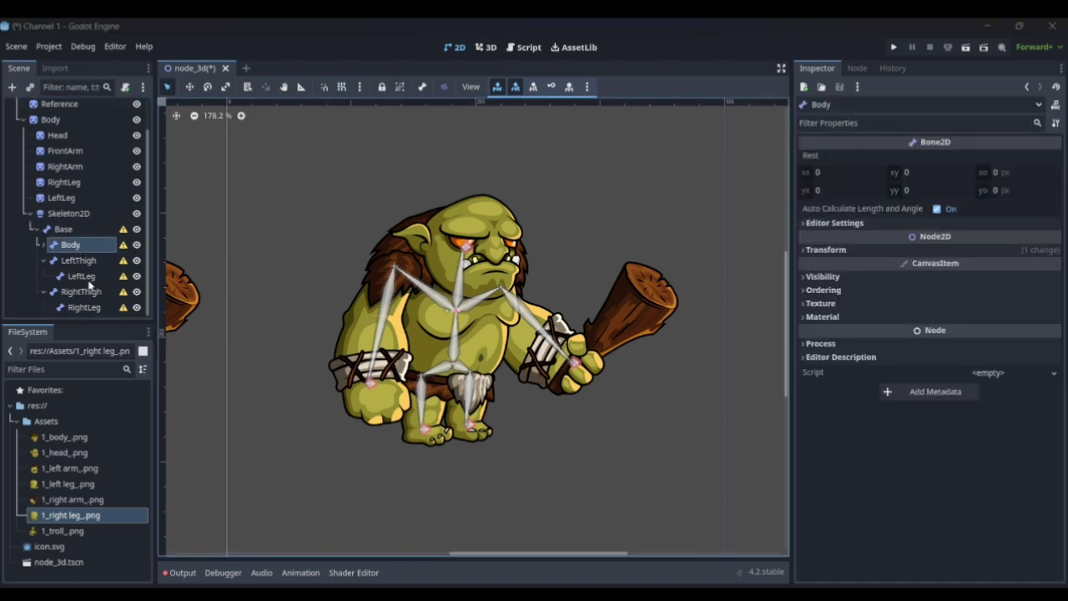
key(ctrl+a)
text(remote)
key(Return)
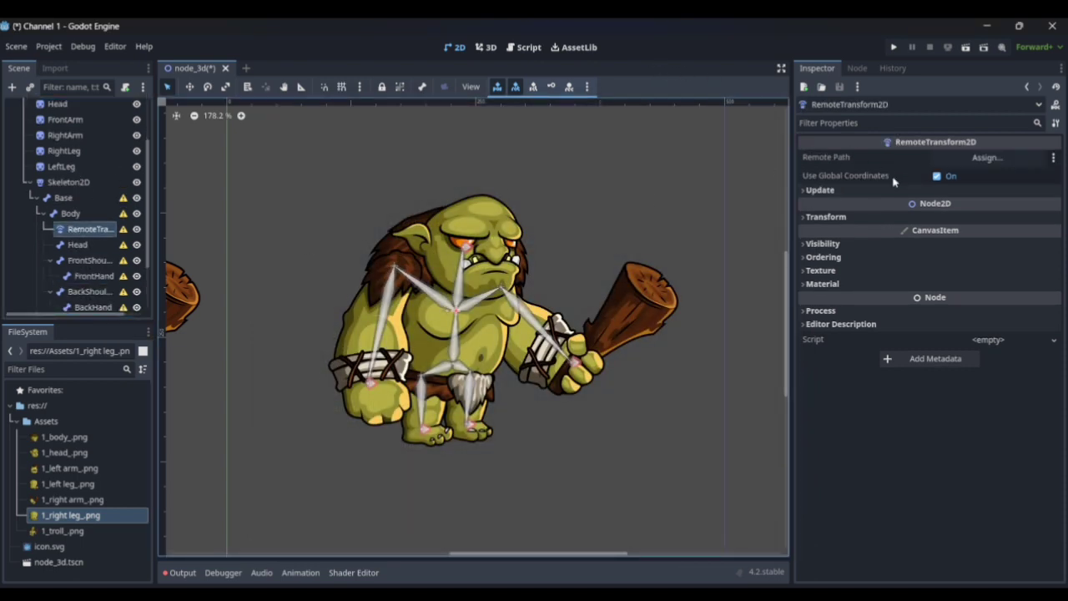
click(959, 158)
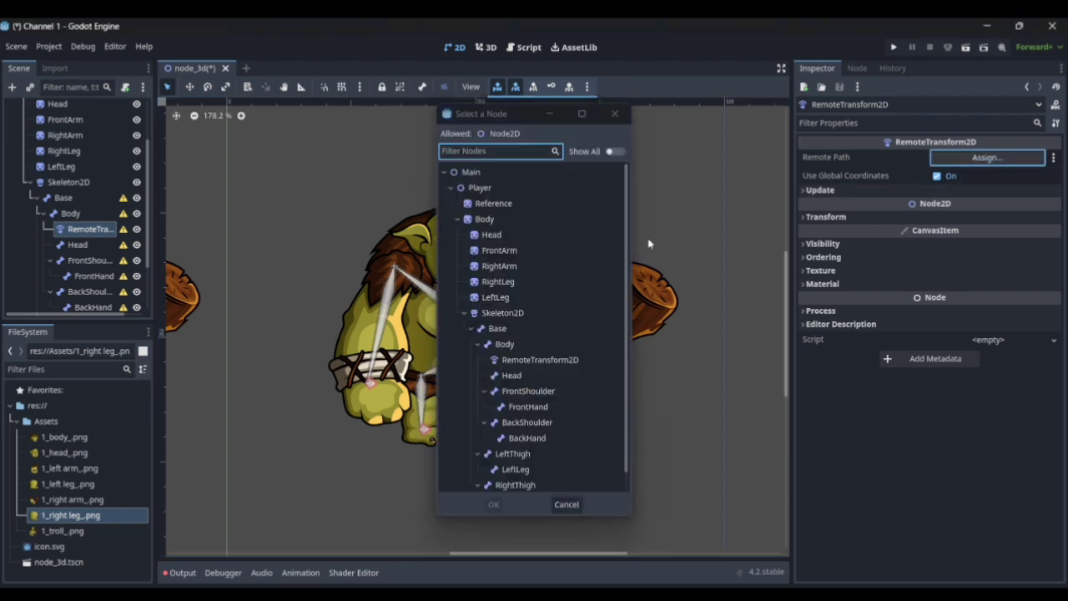
click(494, 221)
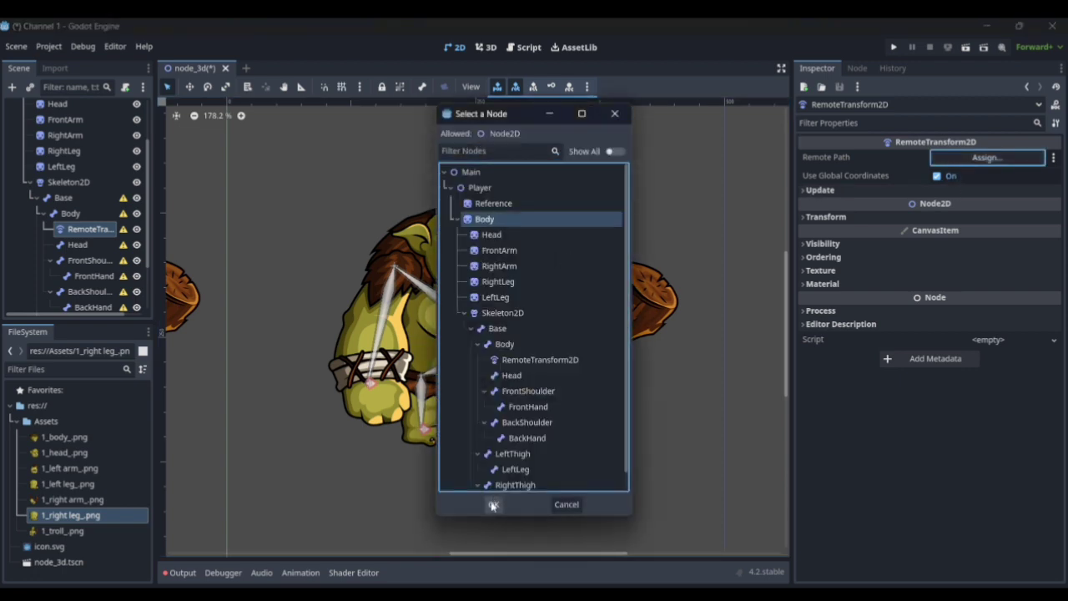
click(493, 504)
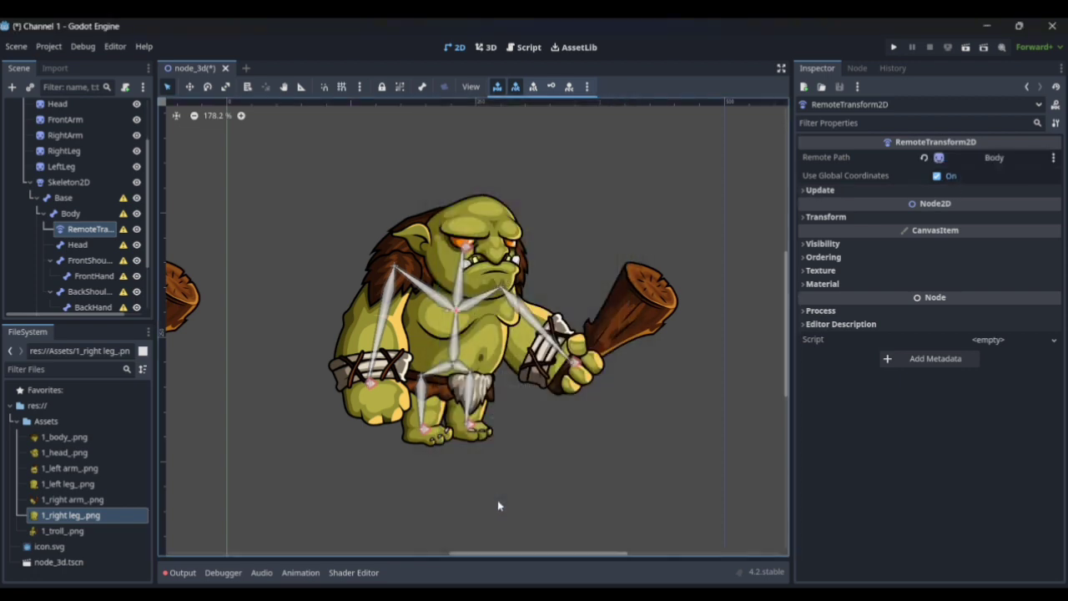
Step: Add a RemoteTransform2D under the Head bone and set its remote path to the Head sprite
click(79, 245)
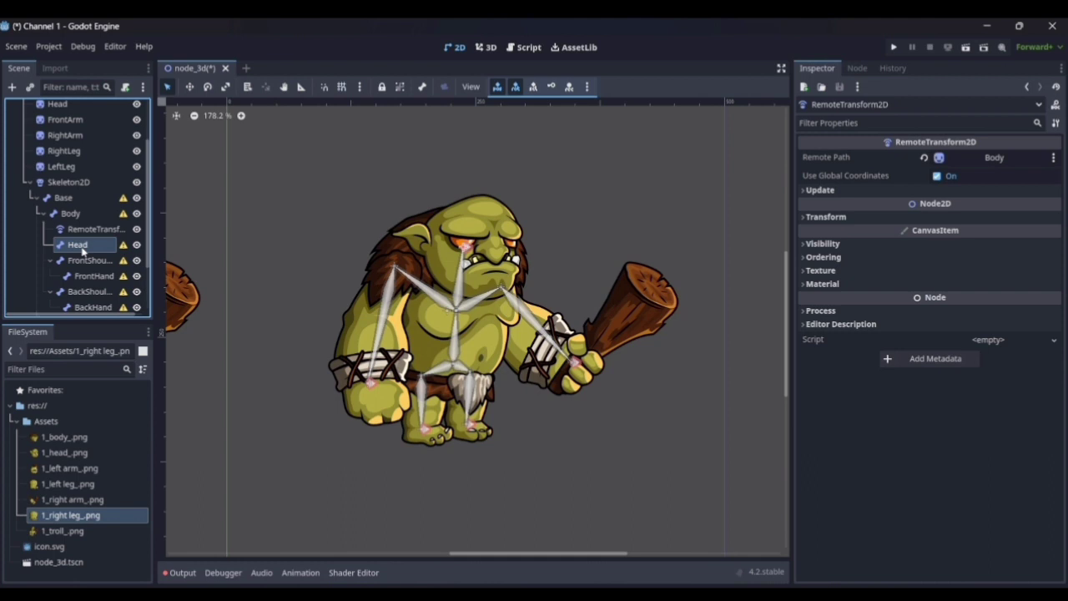
click(81, 249)
key(ctrl+a)
key(BackSpace)
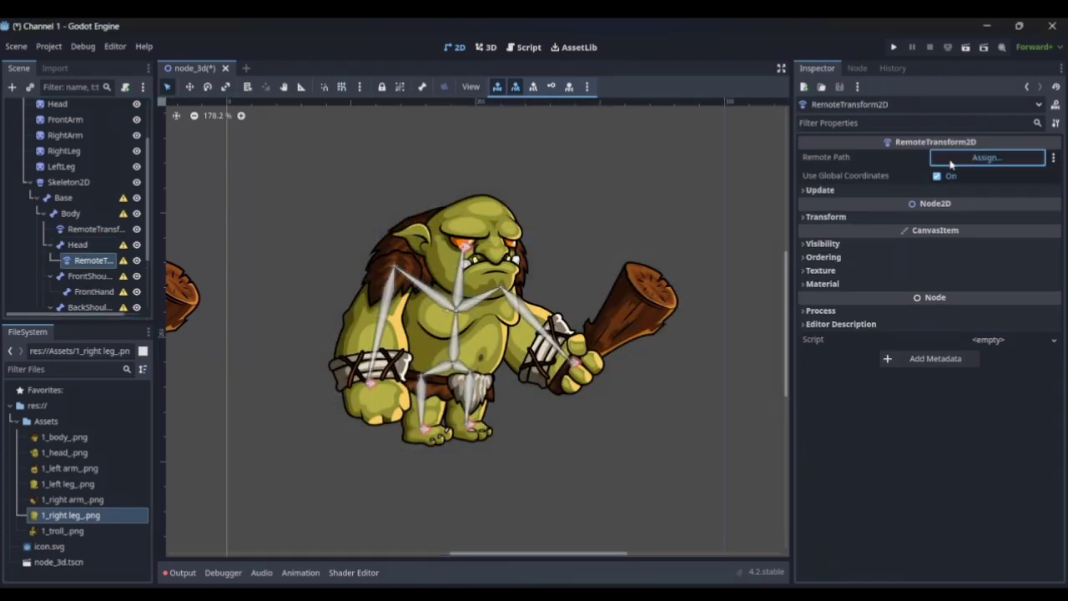
click(960, 158)
click(493, 237)
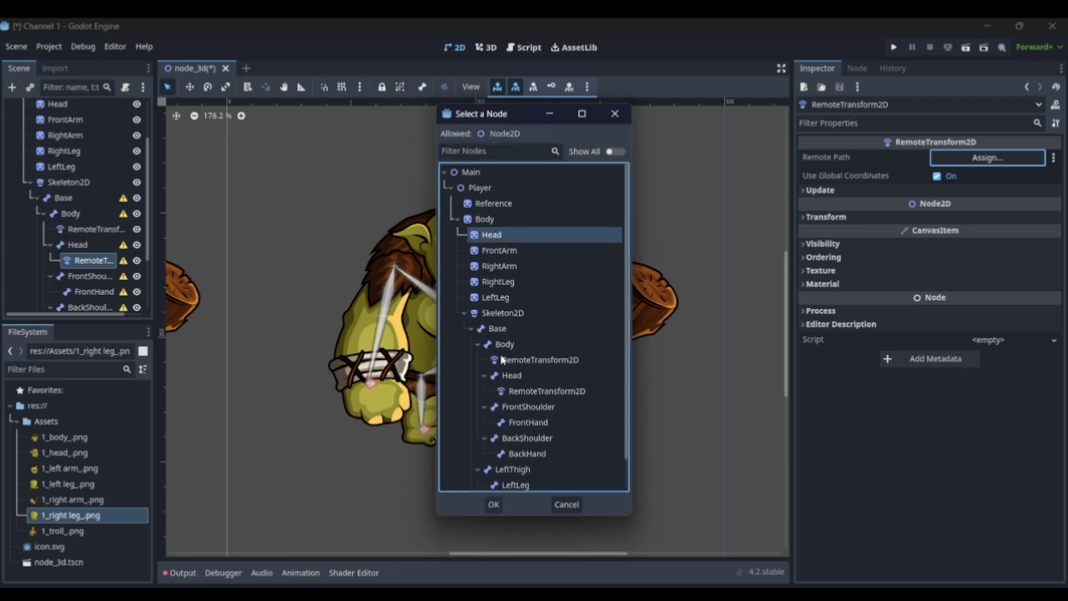
click(493, 505)
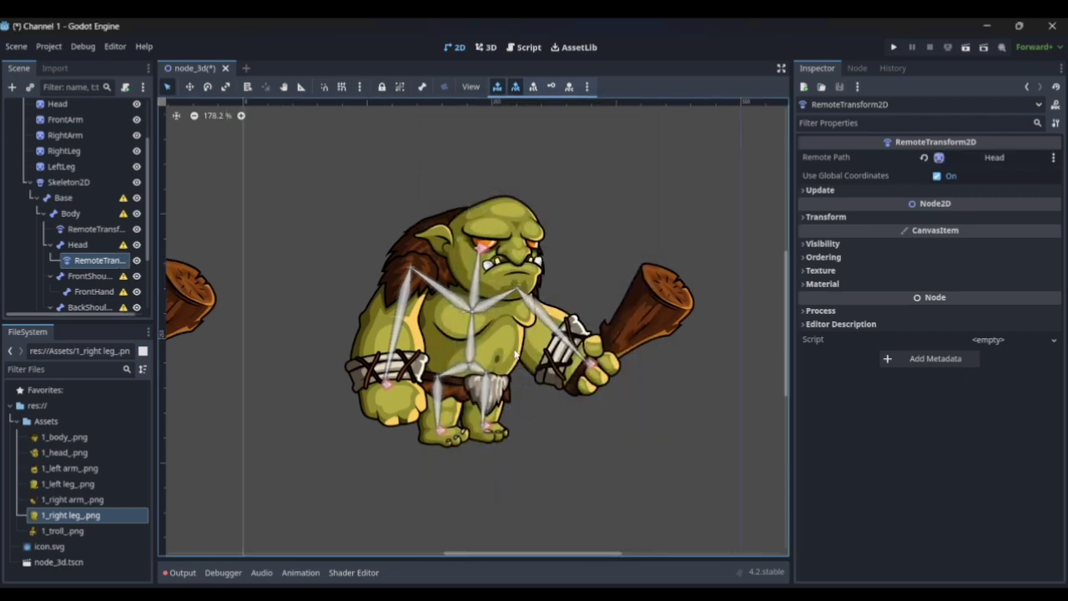
Step: Add a RemoteTransform2D as the first child of the FrontShoulder bone and set its remote path to the FrontArm sprite
mouse_move(556, 320)
middle_down()
mouse_move(732, 365)
mouse_move(652, 357)
mouse_move(567, 323)
middle_up()
scroll(731, 365, down, 3)
scroll(651, 356, down, 1)
scroll(651, 356, up, 4)
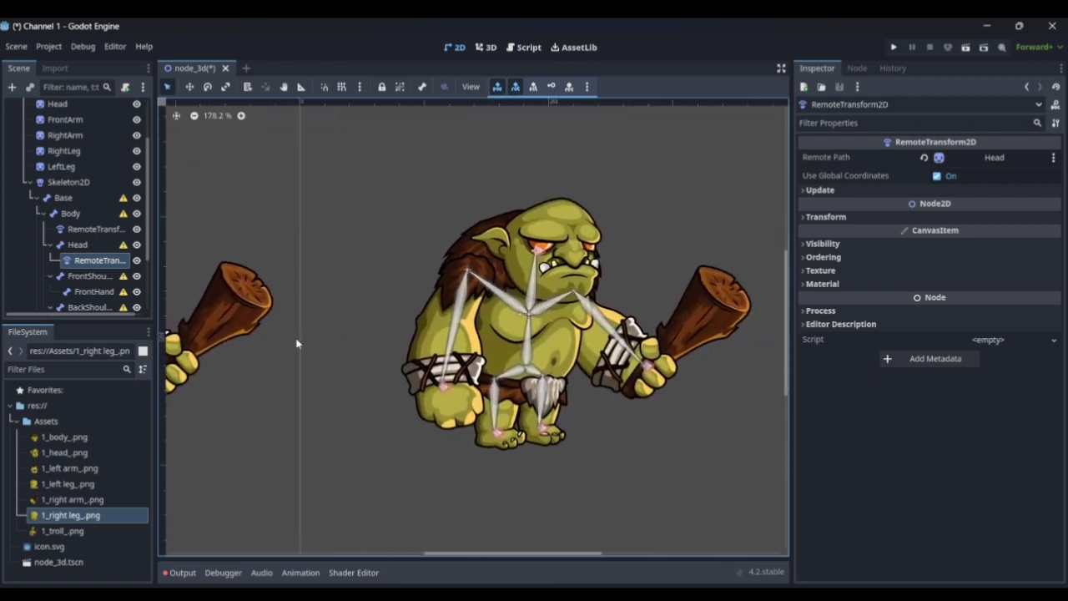
scroll(47, 262, down, 3)
click(87, 201)
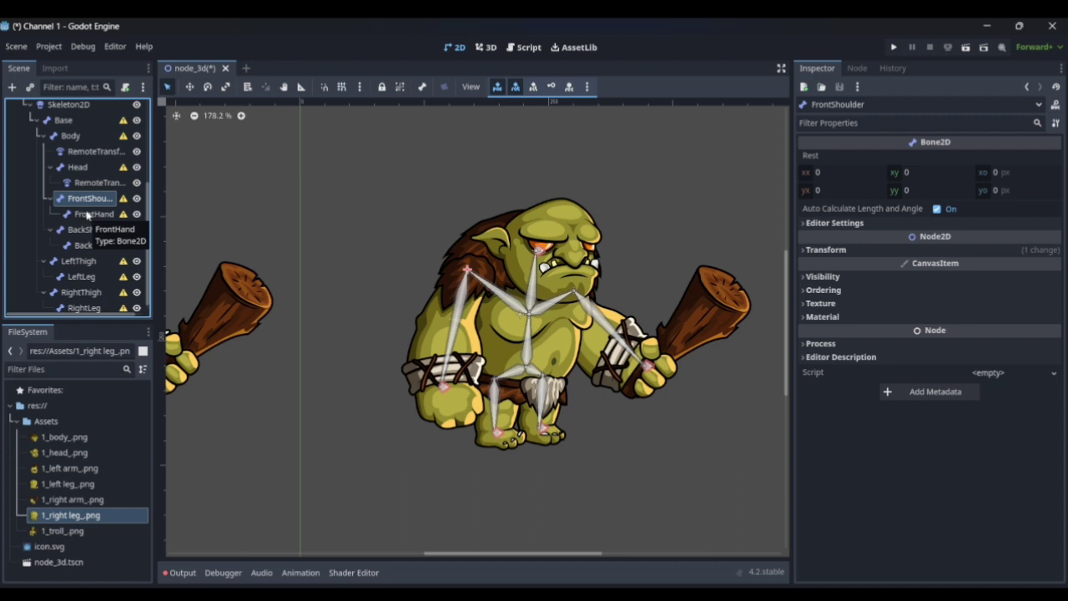
key(ctrl+a)
text(remo)
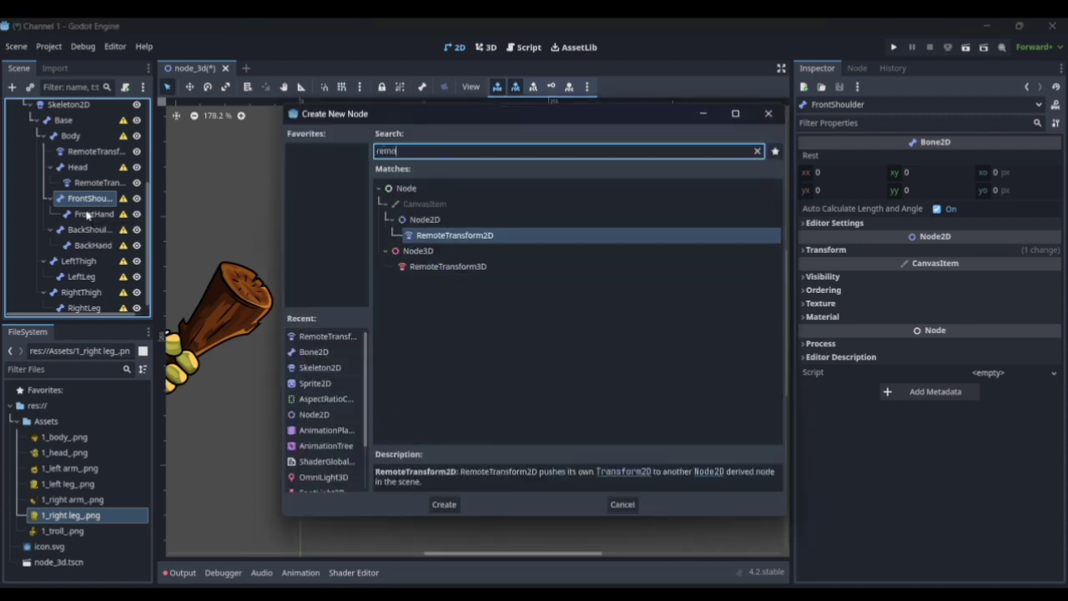
key(Return)
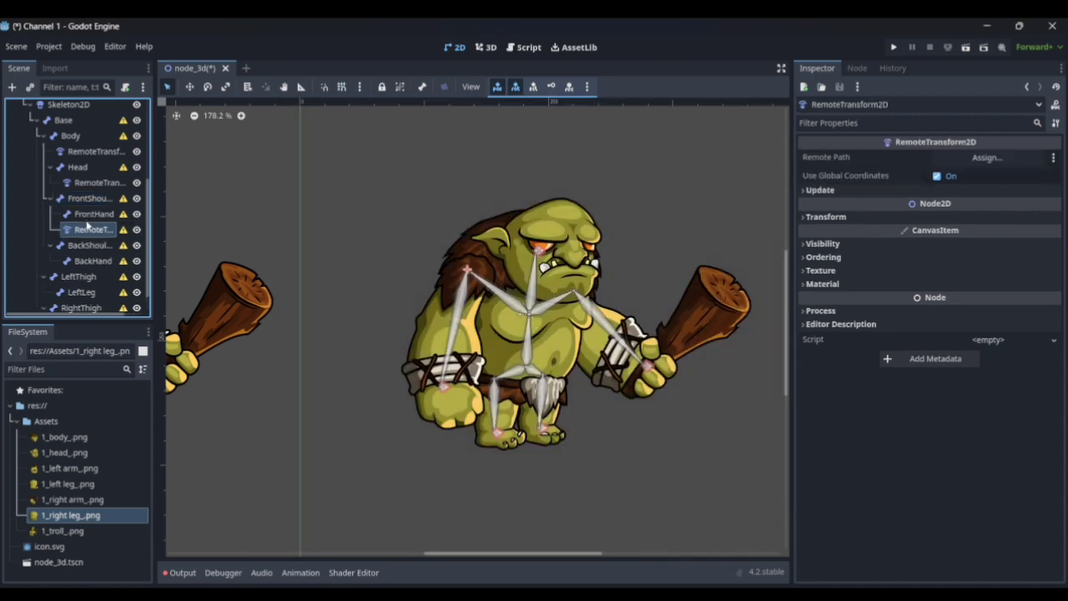
click(943, 158)
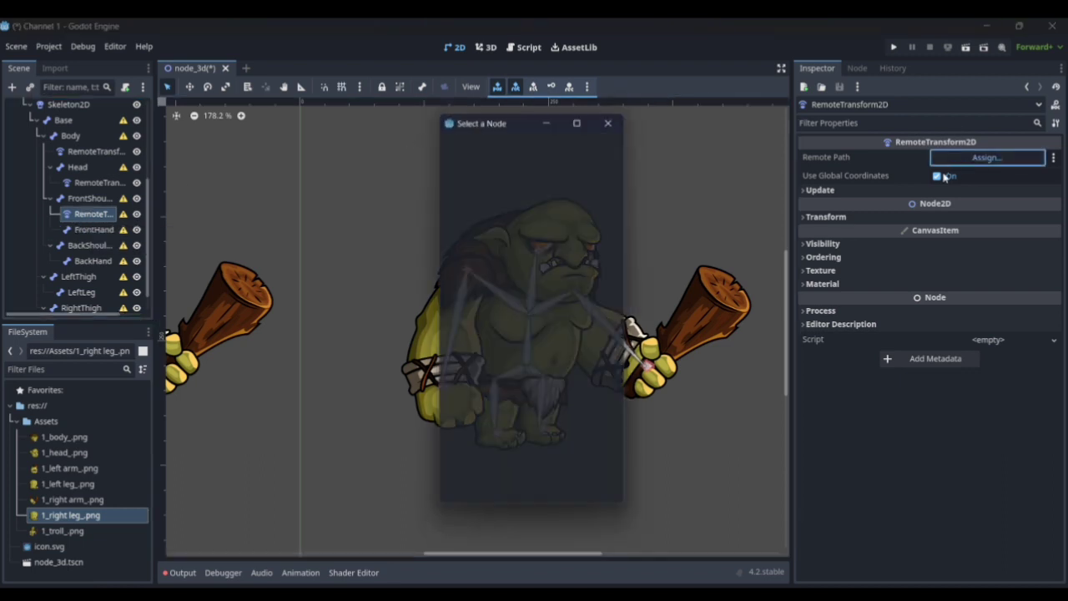
click(484, 253)
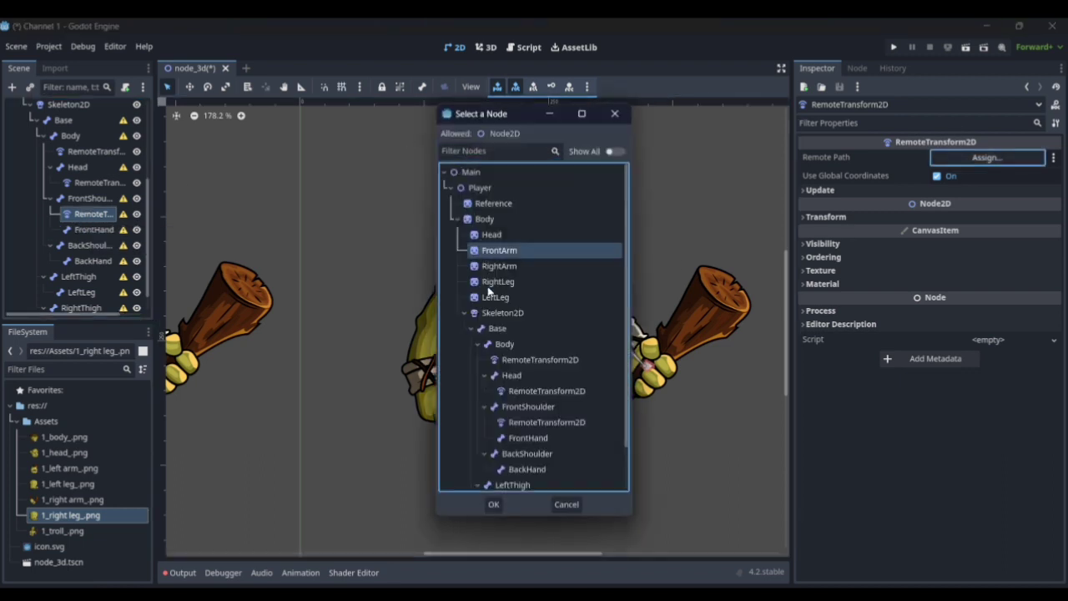
click(493, 506)
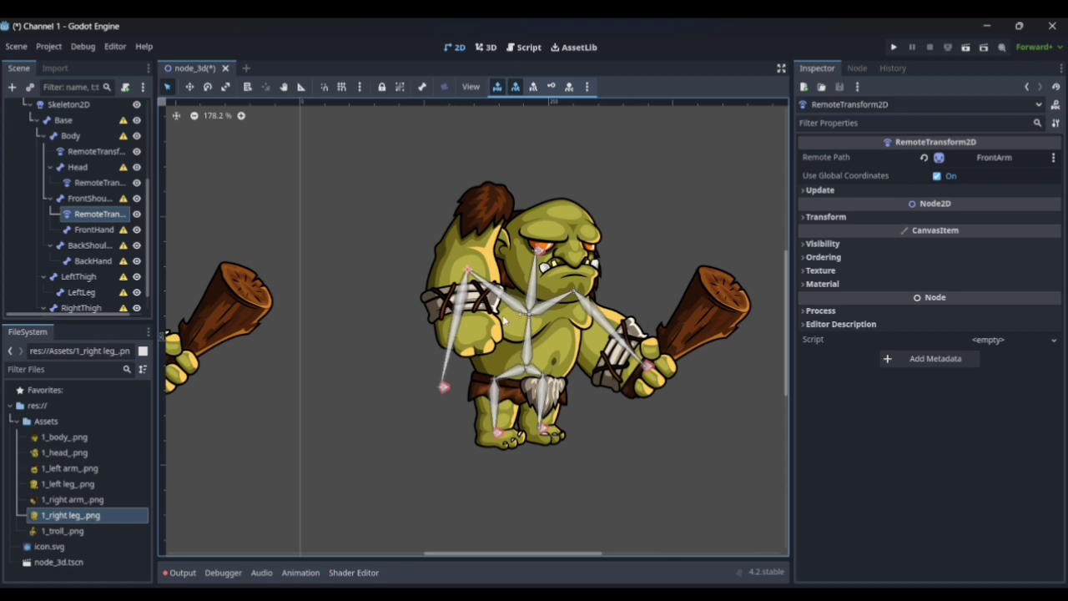
Step: Move the RemoteTransform2D under FrontShoulder so the FrontArm sprite lines up with the shoulder and hand bones
drag(484, 307, 484, 338)
key(ctrl+z)
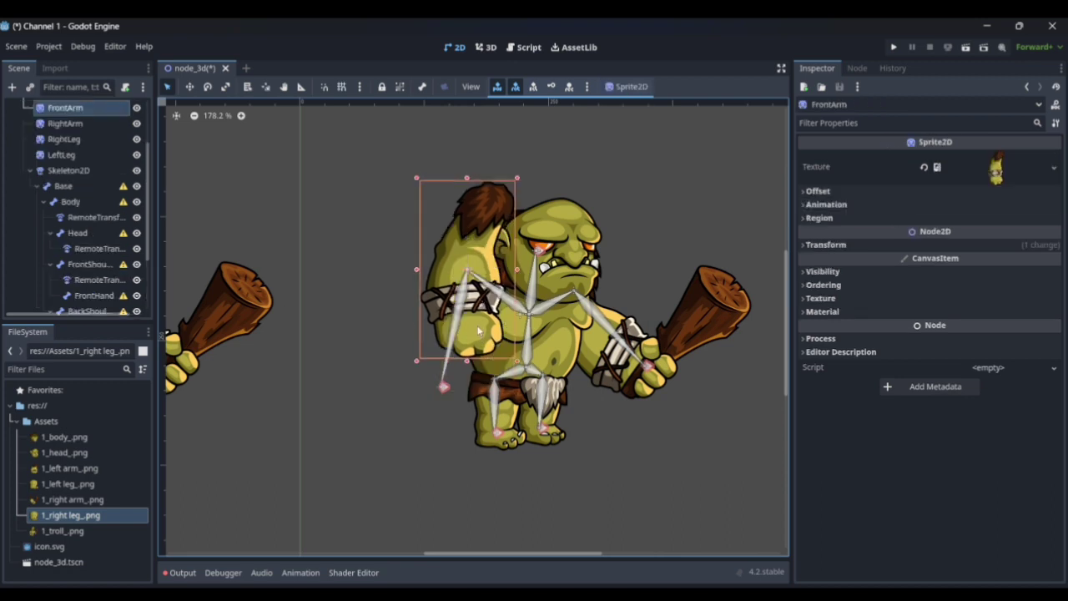
scroll(102, 267, down, 3)
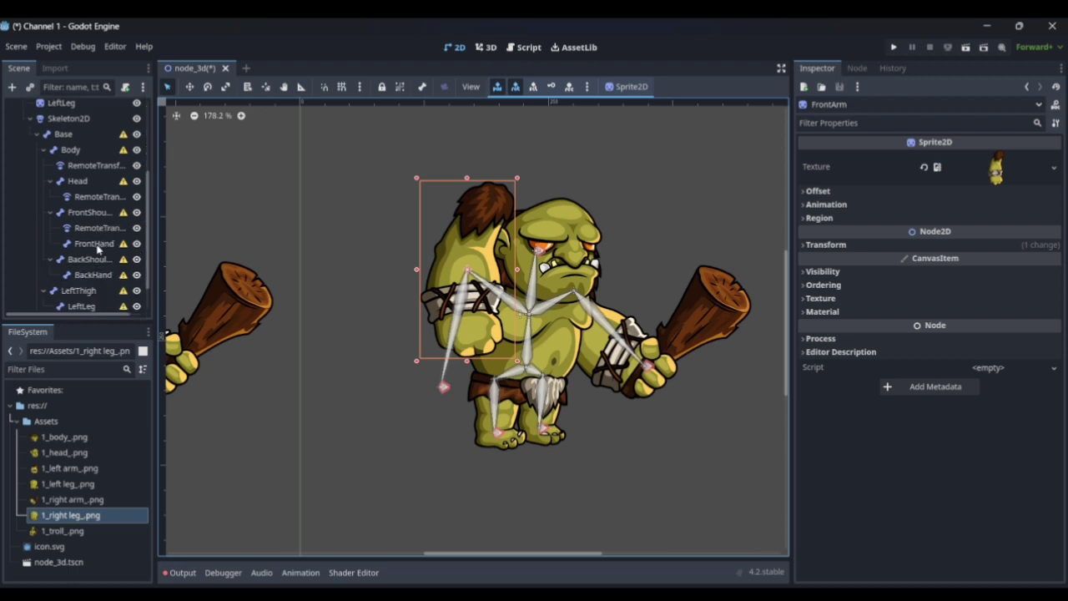
click(93, 231)
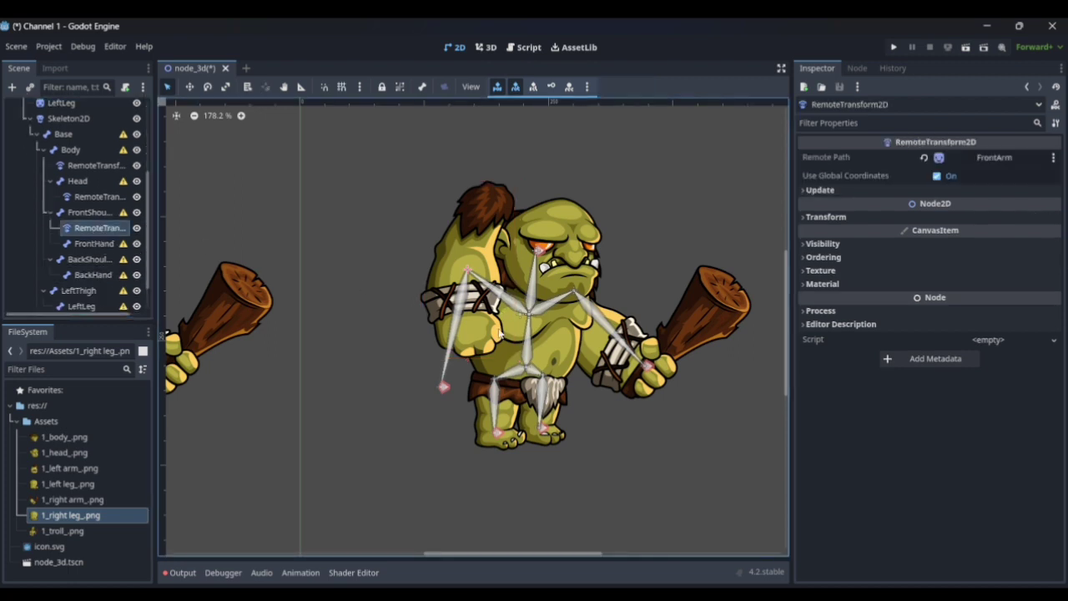
key(w)
drag(487, 328, 463, 398)
scroll(464, 398, down, 4)
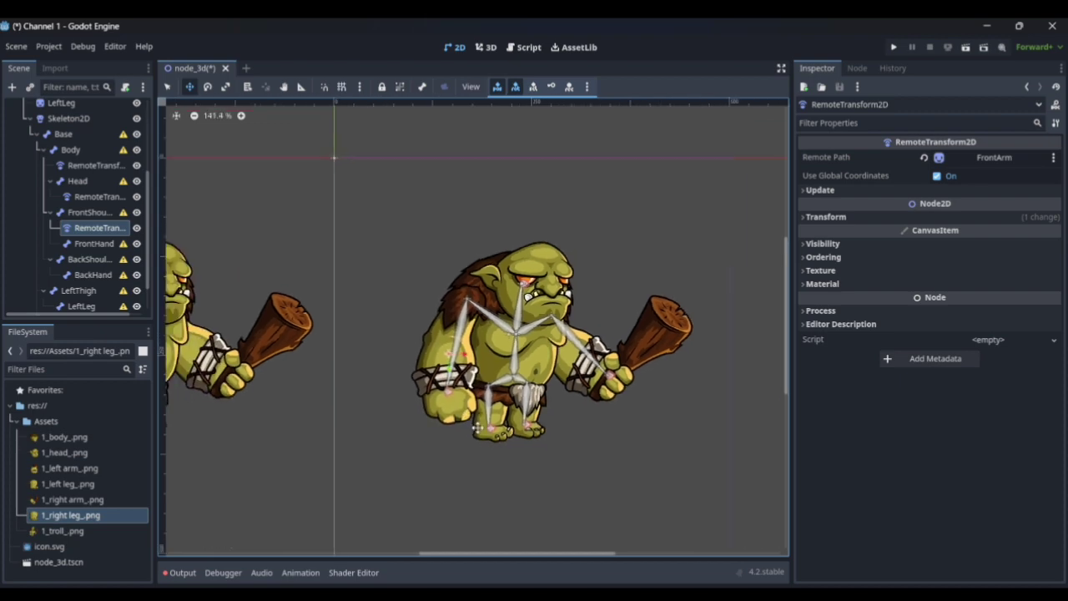
Step: Add a RemoteTransform2D under BackShoulder, target the RightArm sprite, and move it so the club arm lines up with its bones
middle_drag(479, 423, 552, 418)
scroll(551, 418, up, 2)
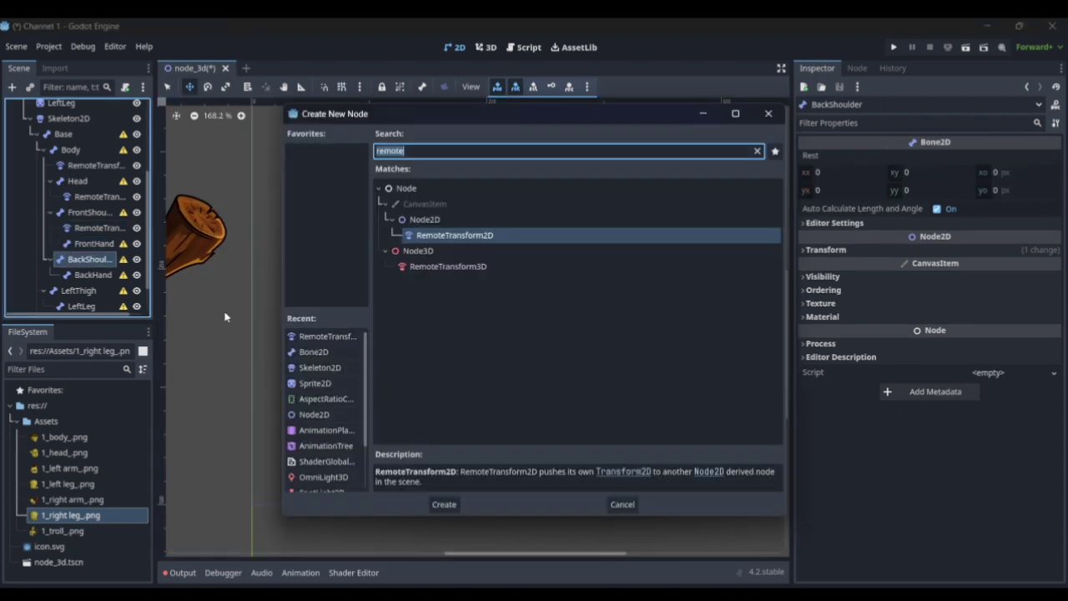
key(Return)
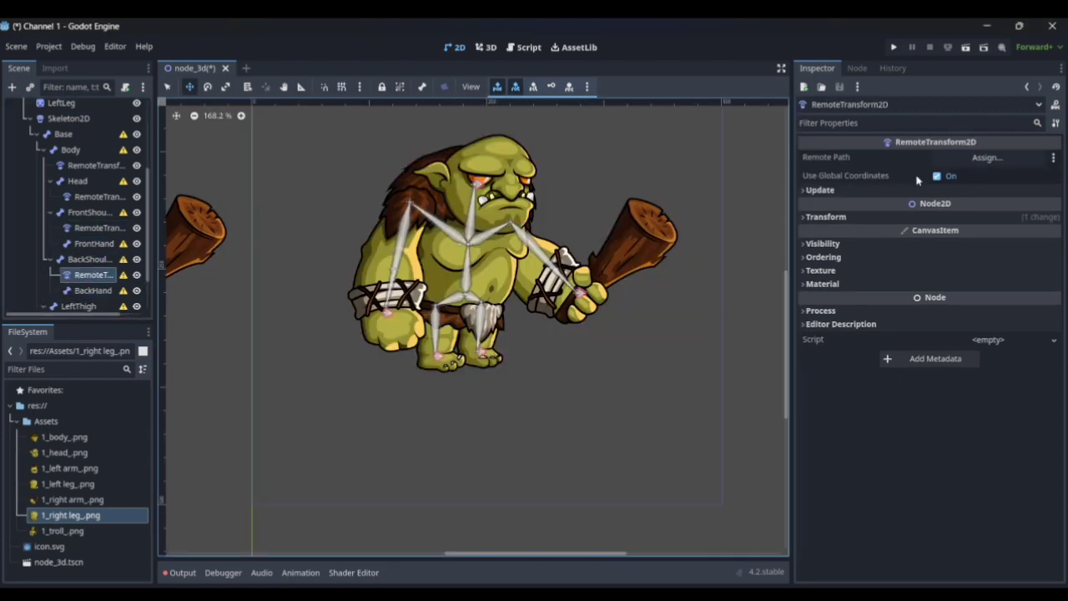
drag(688, 301, 413, 264)
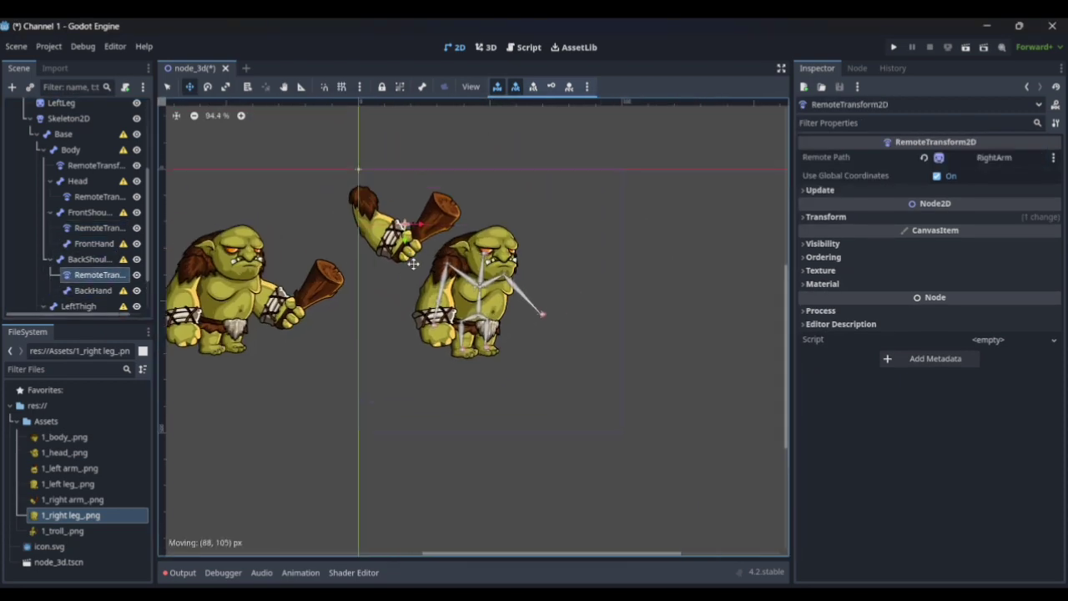
Step: Set the remote path of LeftThigh's RemoteTransform2D to the LeftLeg sprite and add another RemoteTransform2D under RightThigh
scroll(413, 264, up, 5)
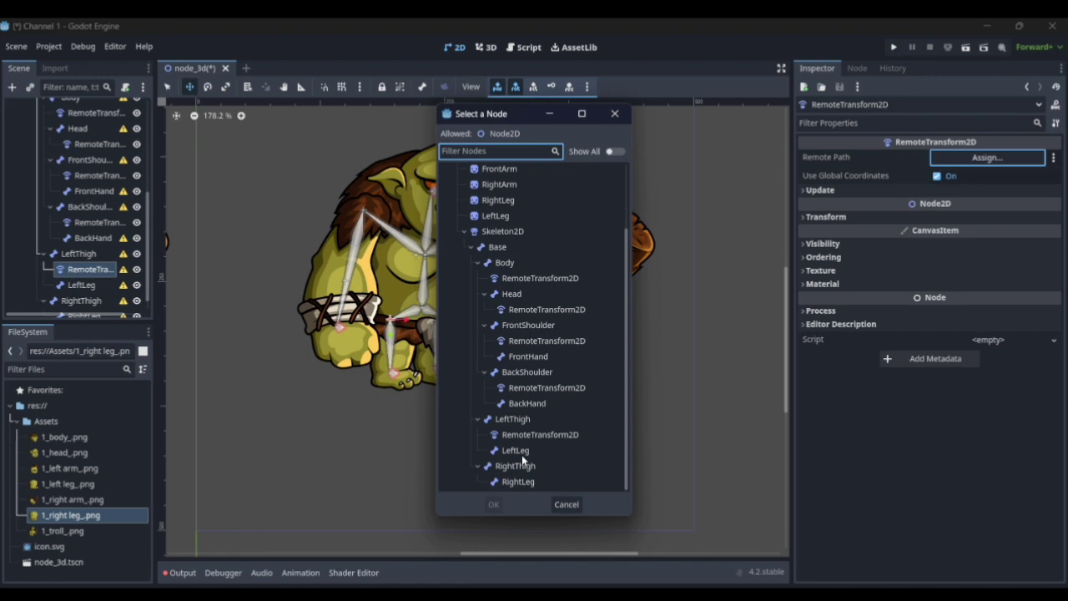
click(498, 279)
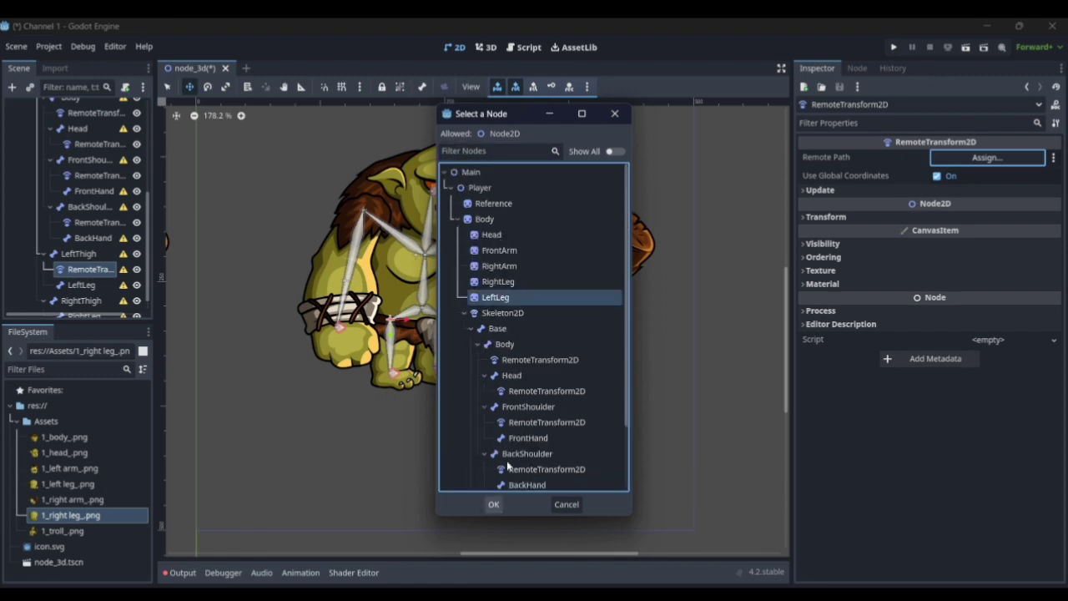
click(492, 503)
scroll(503, 431, down, 3)
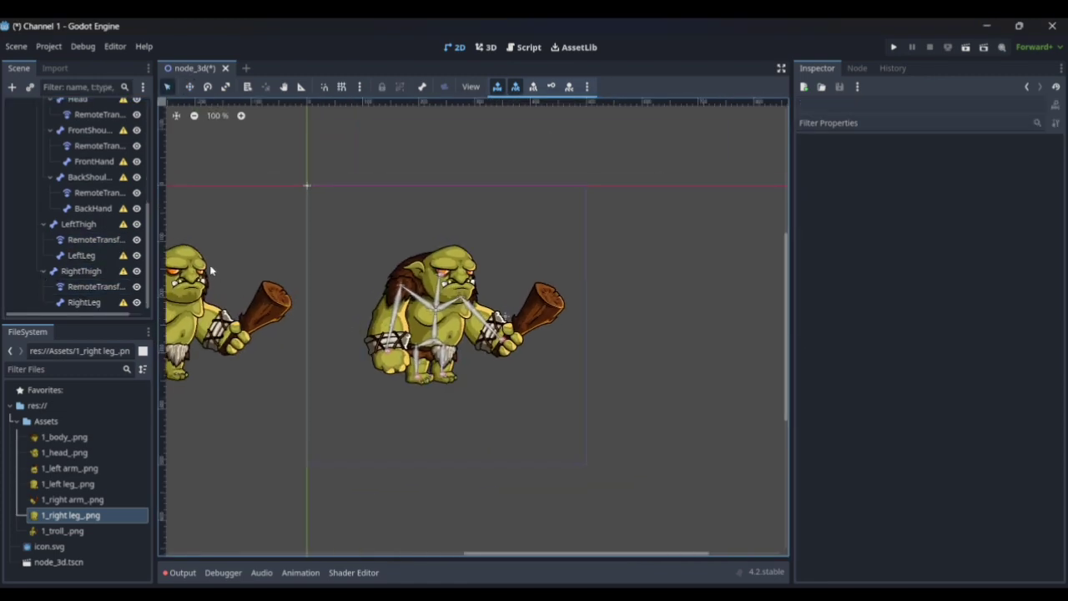
Step: Overwrite the rest pose of the Skeleton2D with the current bone placement and collapse its branch in the scene tree
scroll(100, 222, up, 3)
scroll(72, 220, down, 2)
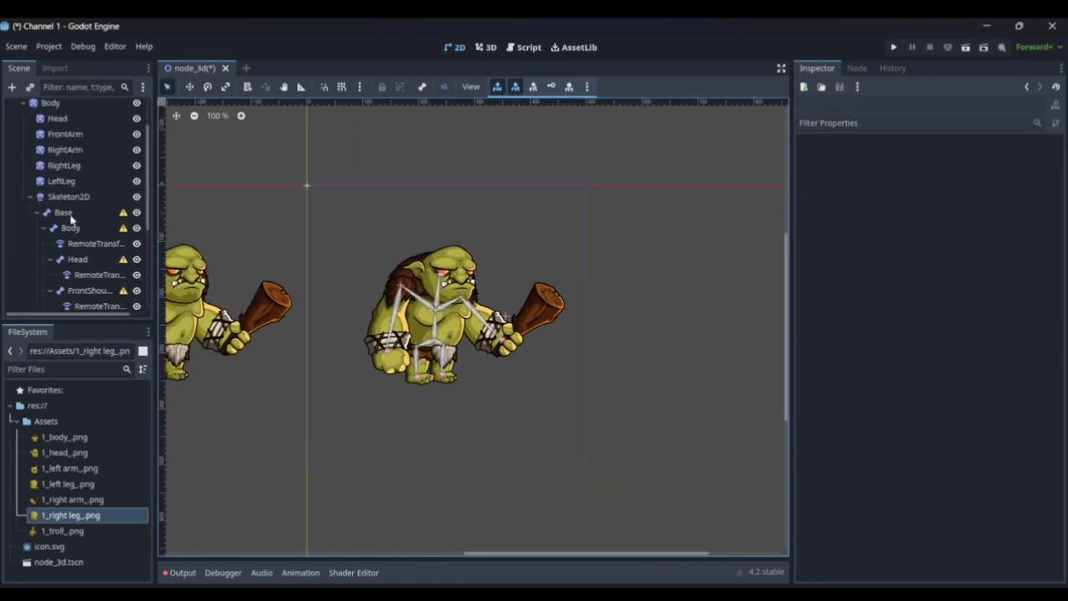
click(73, 200)
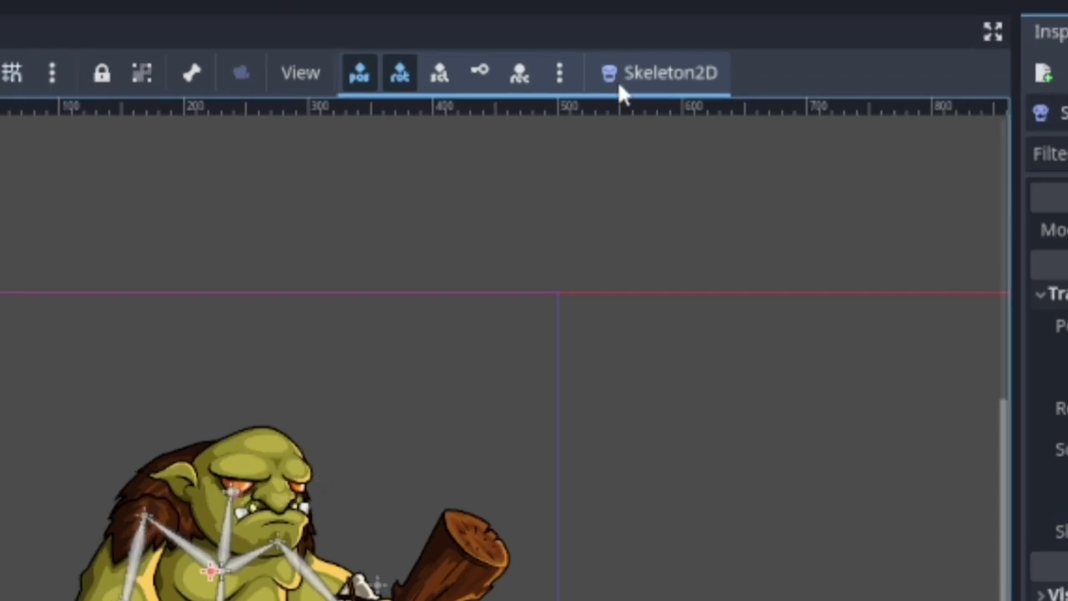
click(615, 83)
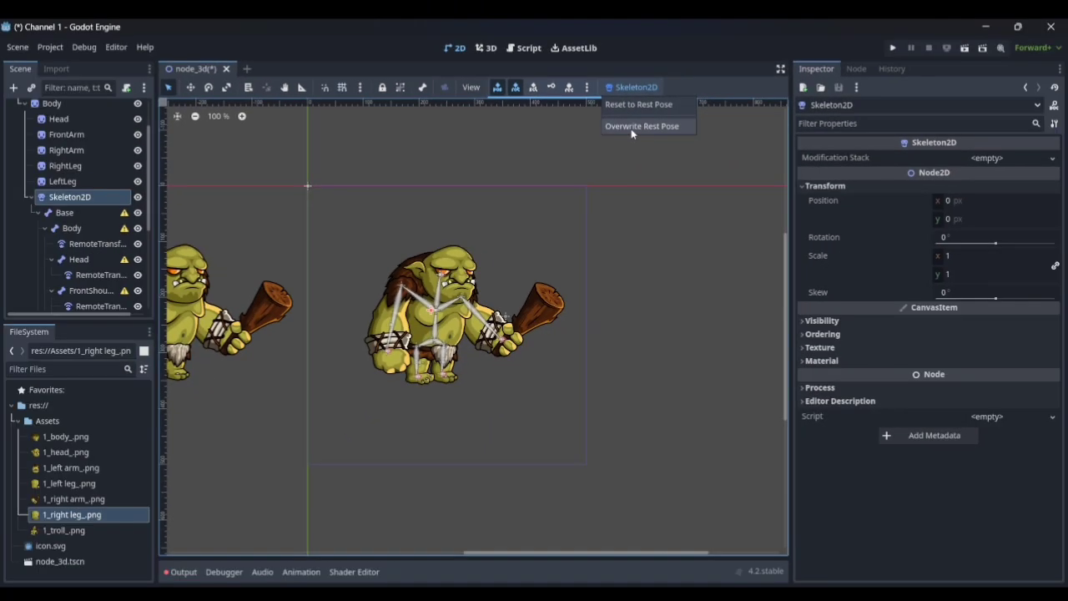
click(660, 167)
scroll(28, 301, down, 4)
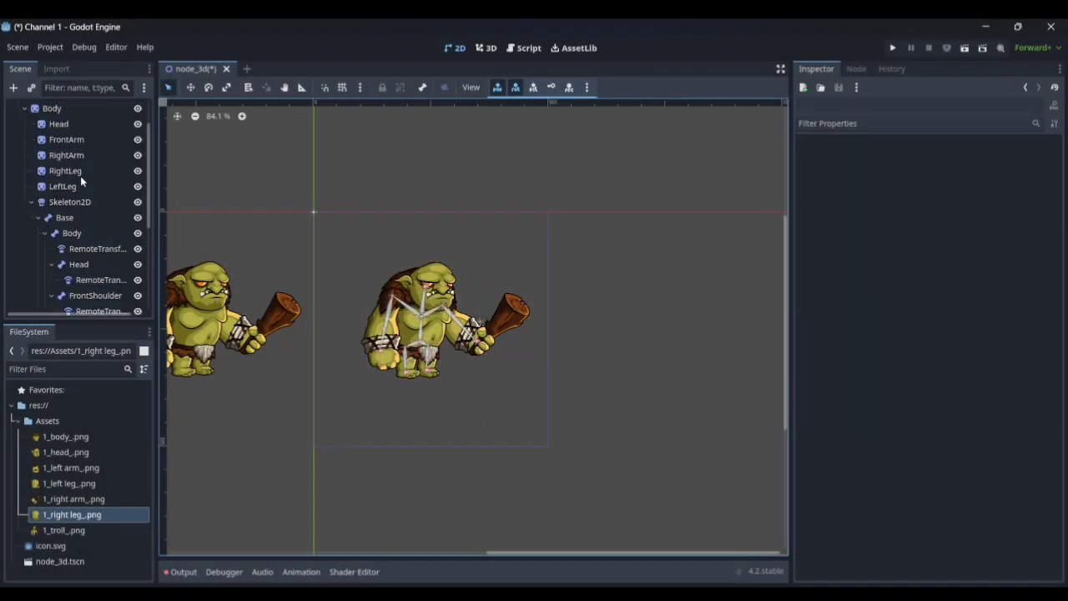
click(34, 203)
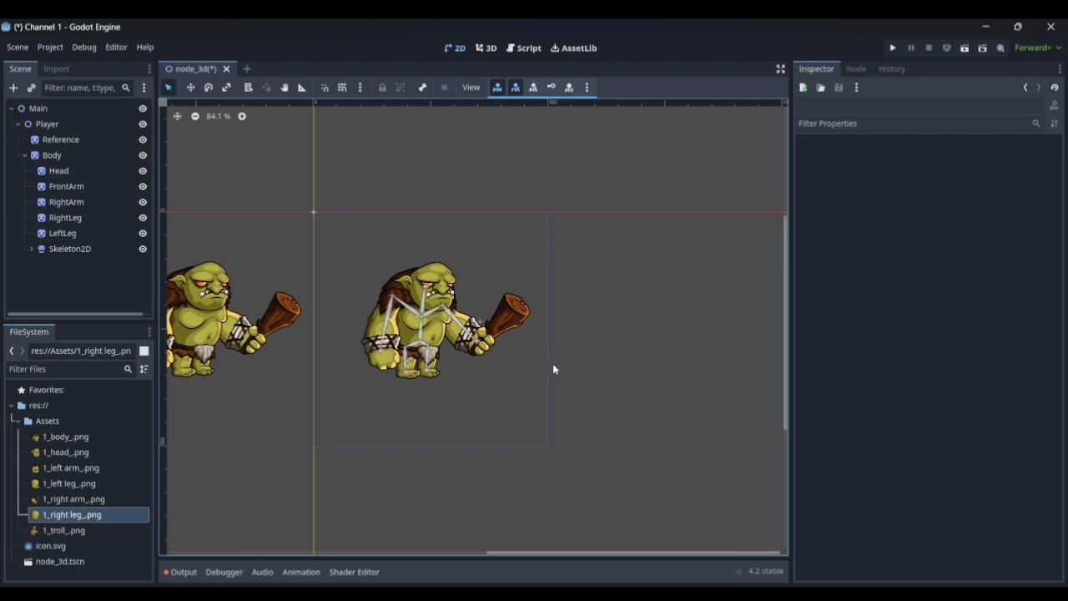
scroll(407, 325, up, 4)
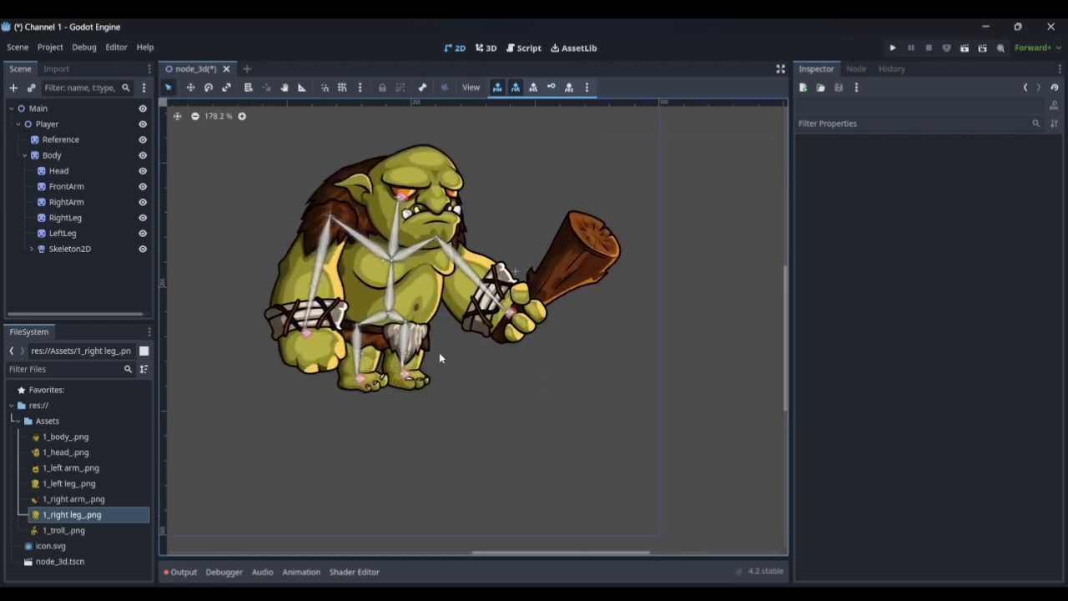
scroll(447, 290, down, 3)
scroll(434, 284, up, 2)
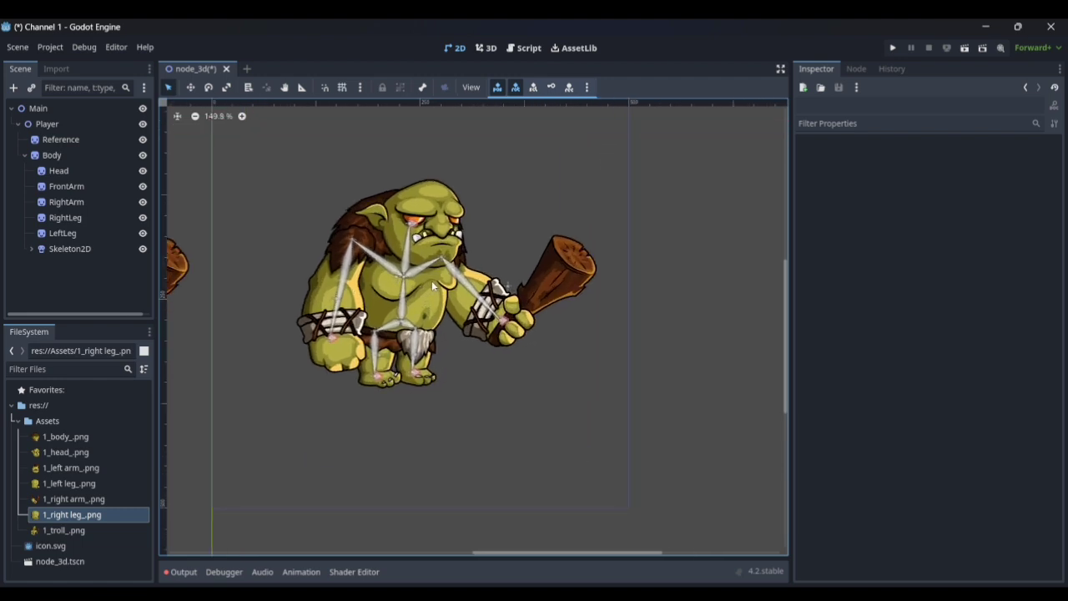
scroll(432, 277, down, 2)
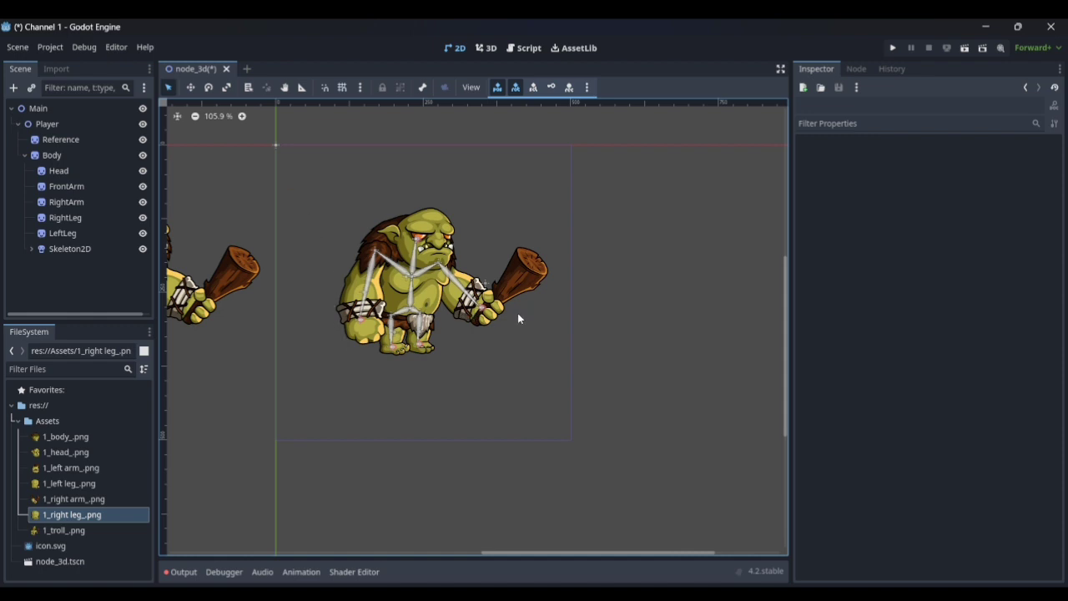
Step: Add an AnimationPlayer node as a child of Main
click(55, 113)
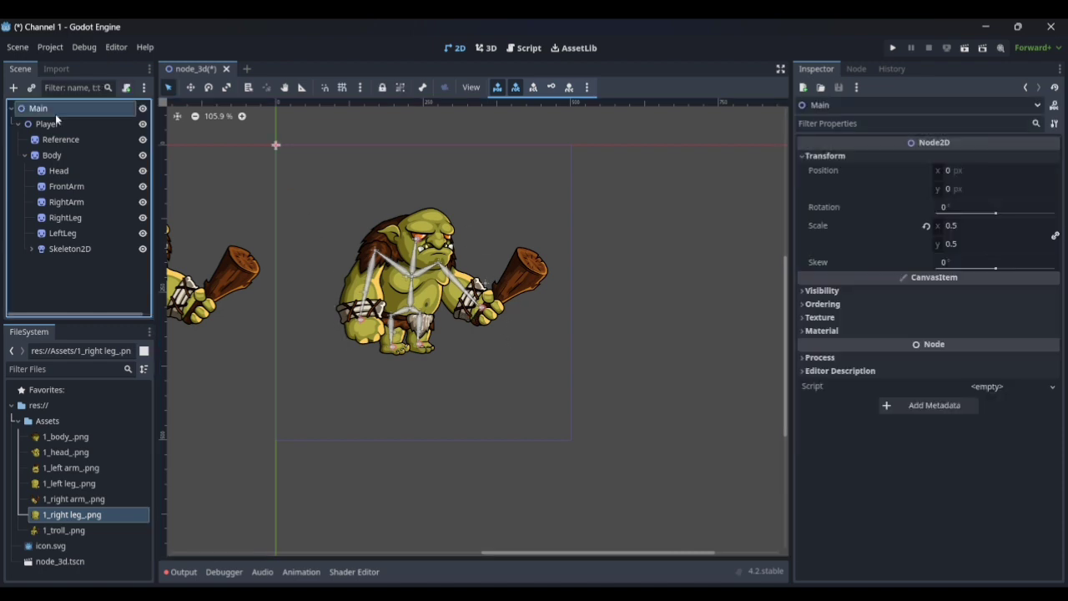
key(ctrl+a)
text(animat)
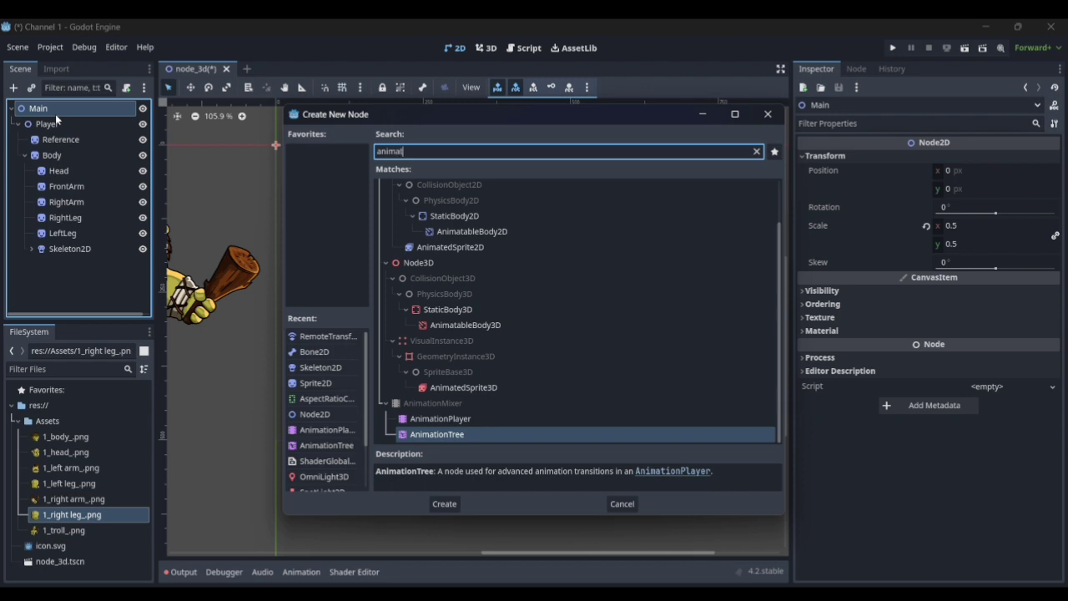
text(ion)
key(Up)
key(Return)
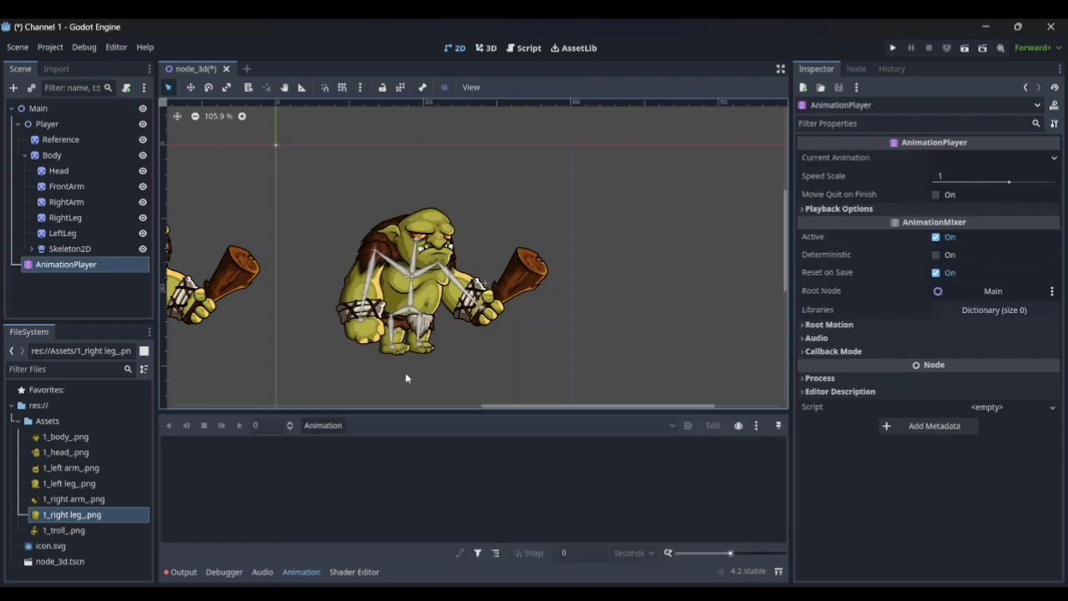
Step: Create a new animation named "move" in the AnimationPlayer
click(323, 425)
click(316, 440)
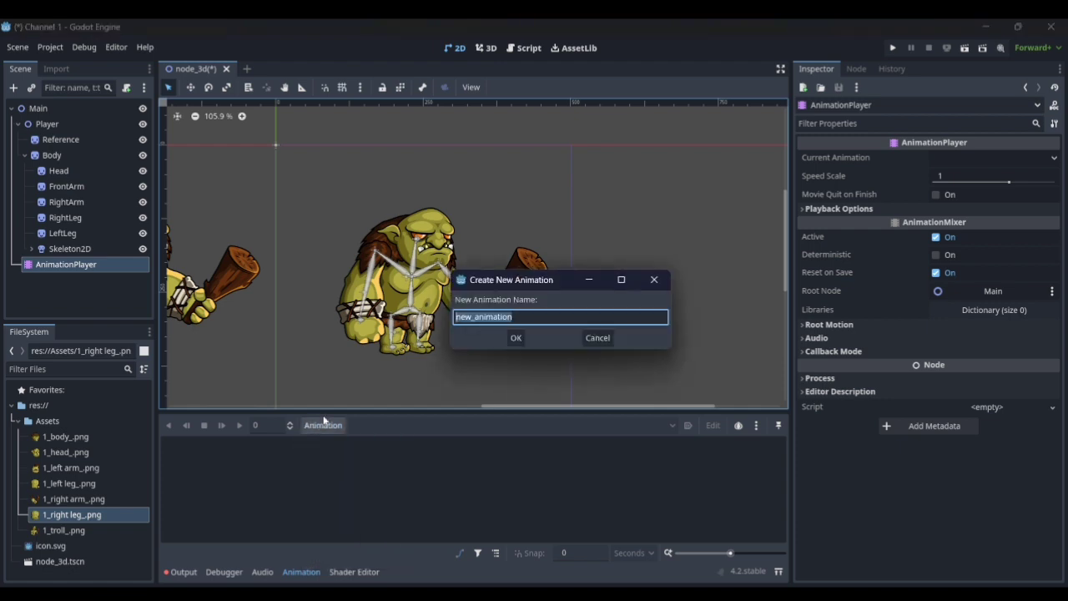
text(move)
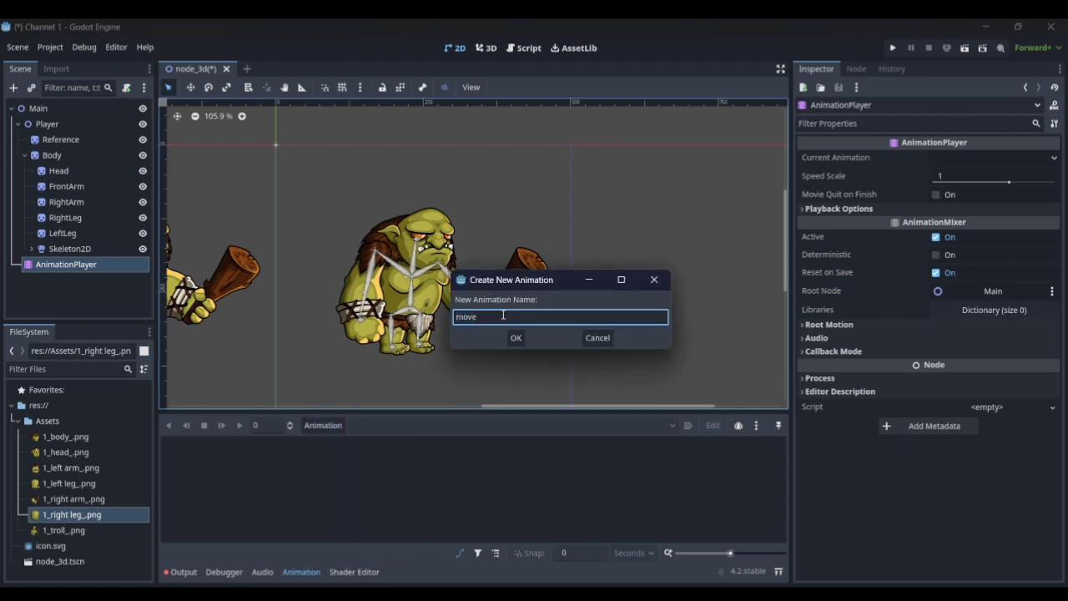
key(Return)
Step: Add a property track to the move animation for the rotation of the FrontShoulder bone
scroll(422, 363, down, 1)
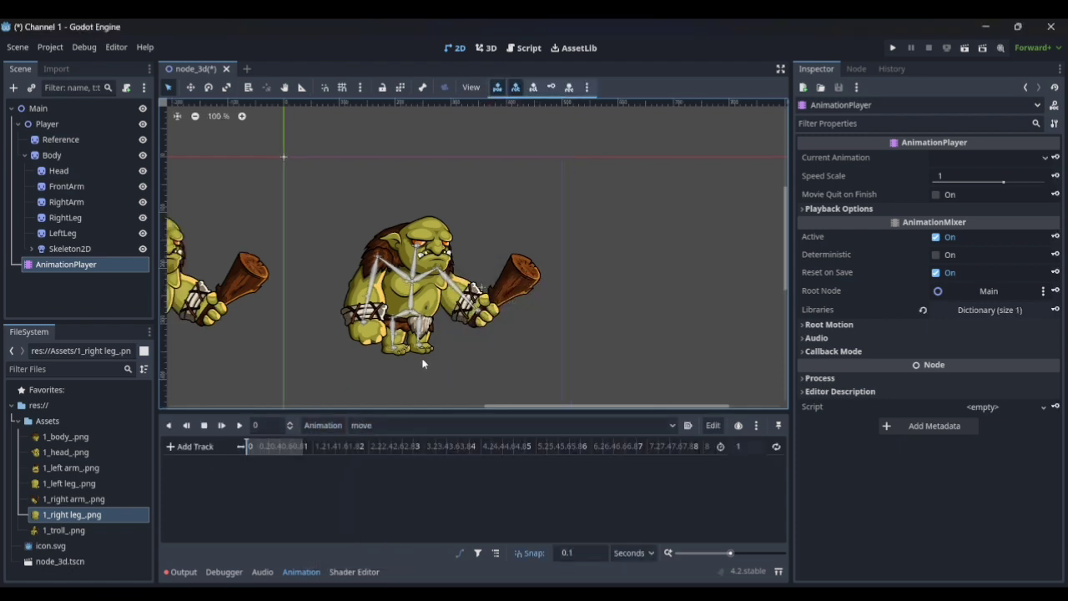
scroll(389, 311, up, 2)
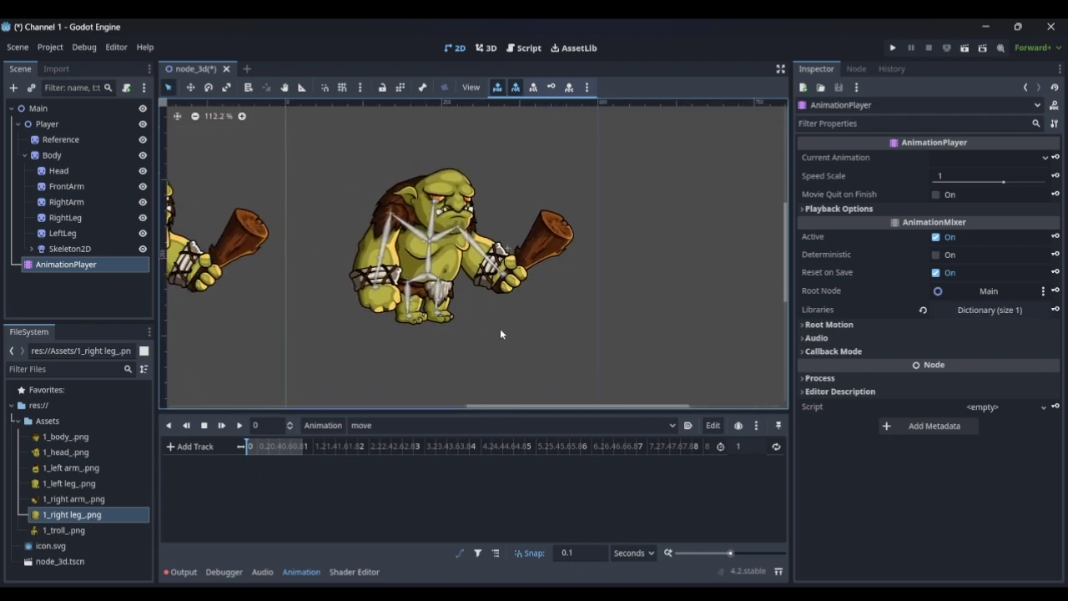
middle_drag(490, 329, 478, 326)
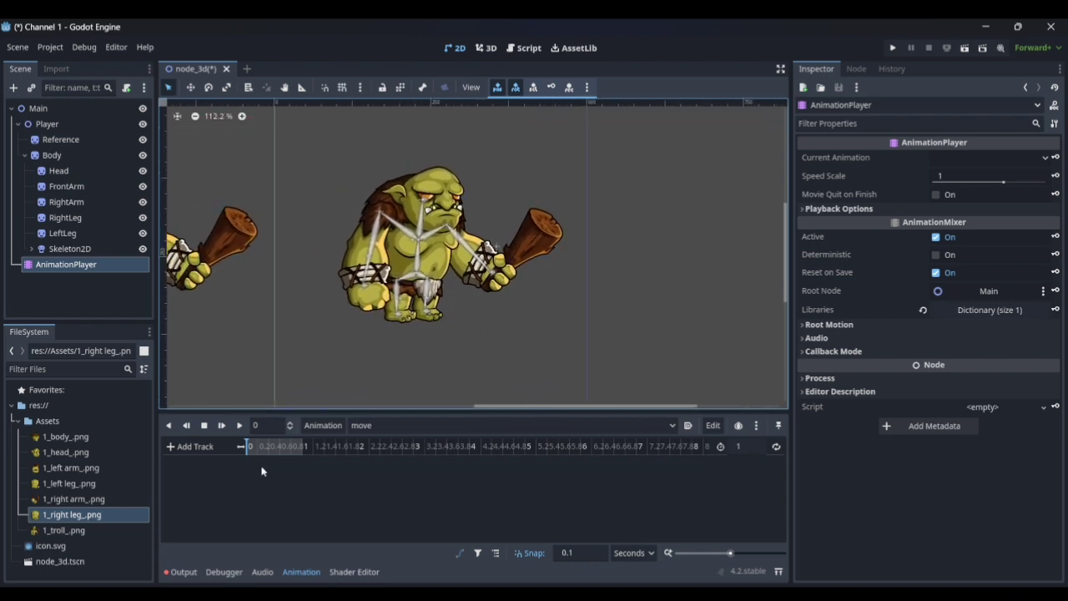
click(208, 446)
click(212, 449)
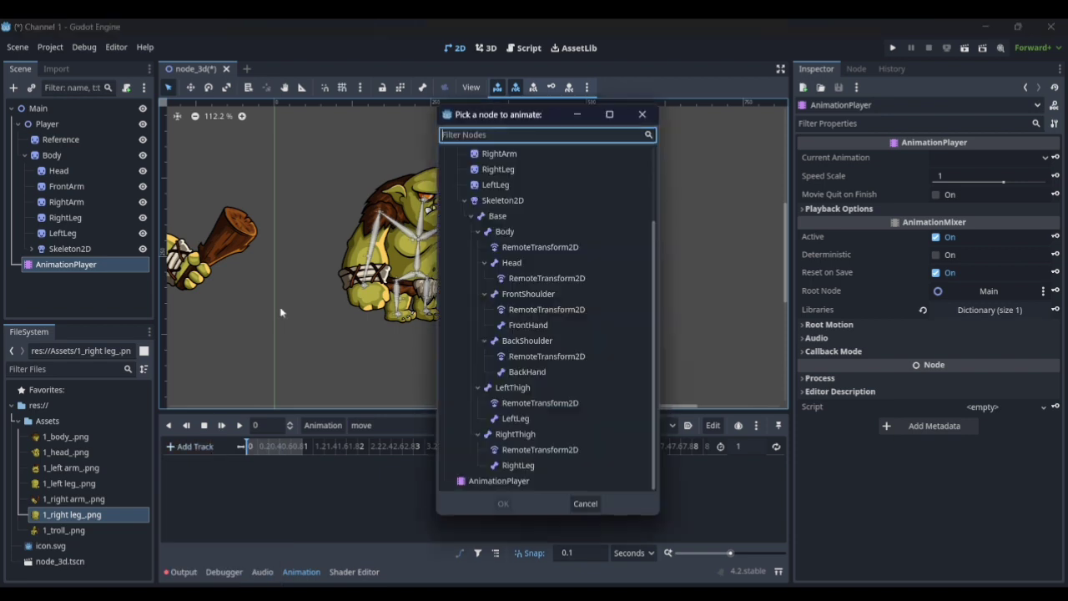
click(539, 293)
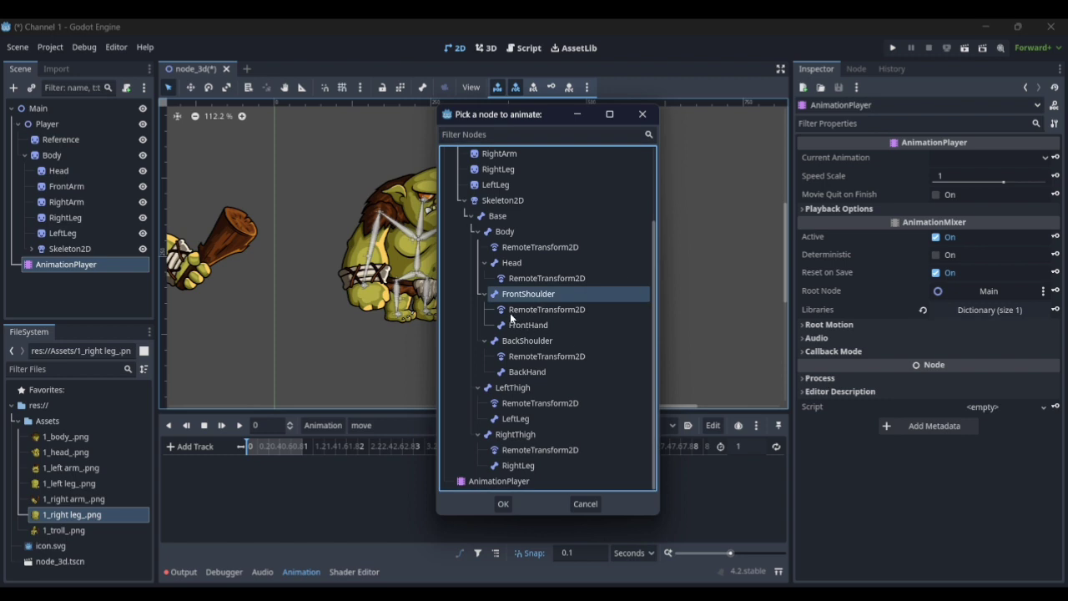
click(503, 503)
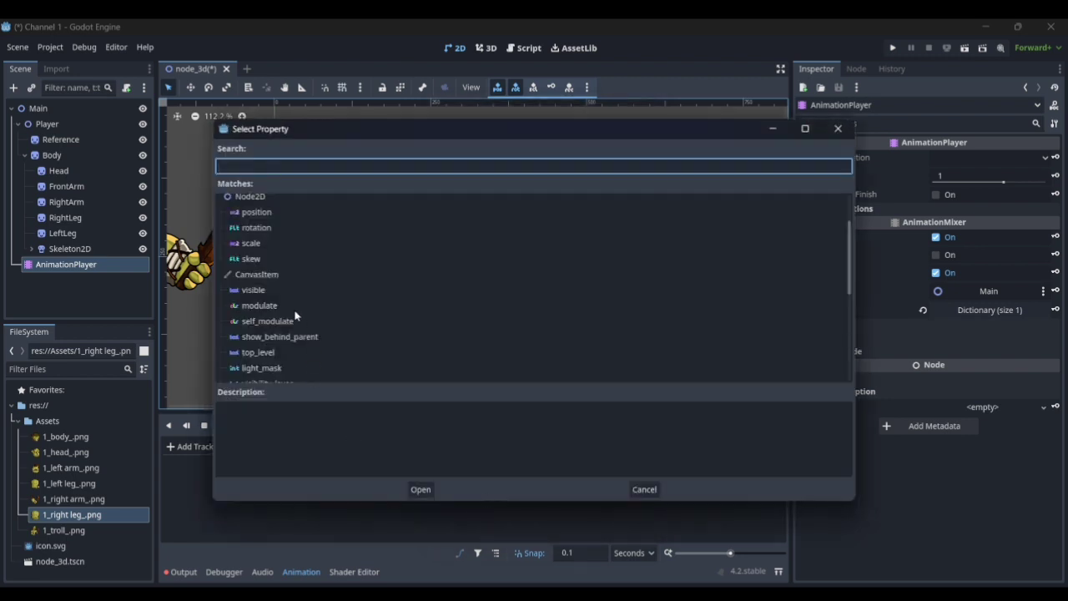
click(259, 253)
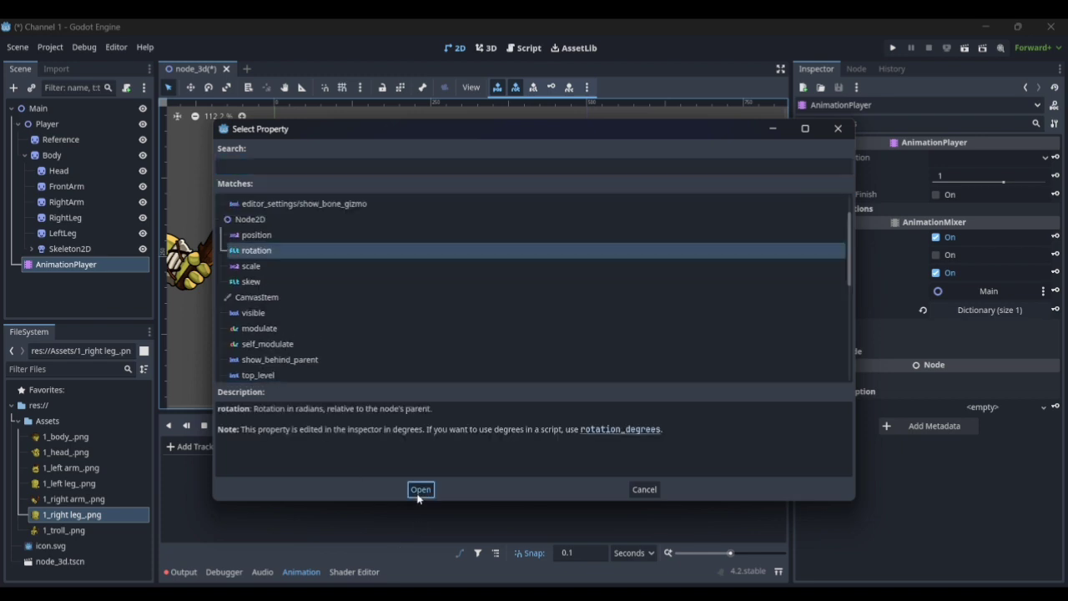
click(420, 490)
Step: Add a property track for the rotation of the BackShoulder bone
click(192, 446)
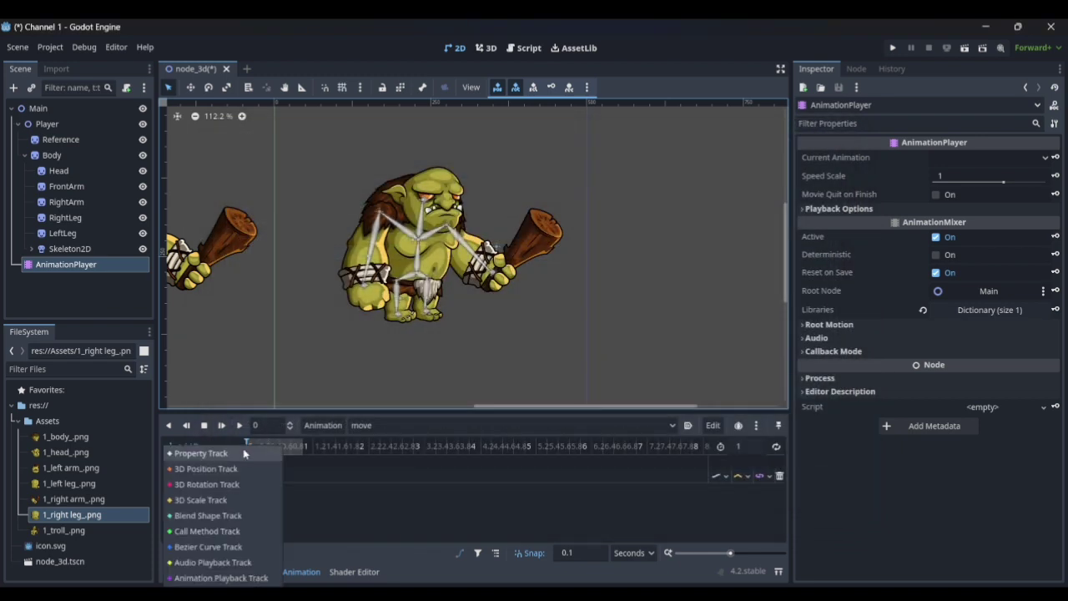
click(242, 451)
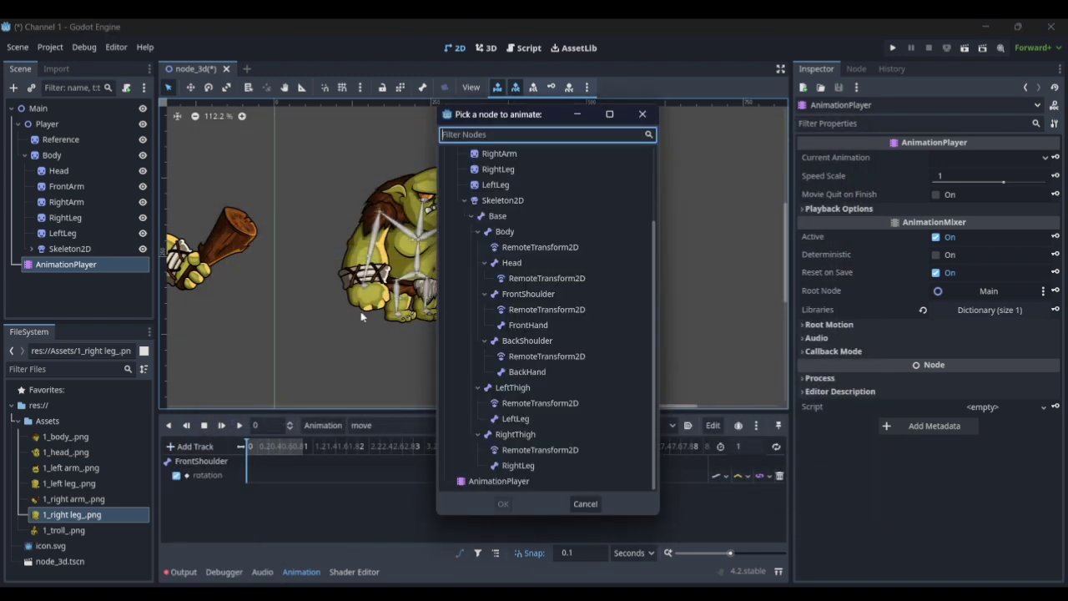
click(526, 342)
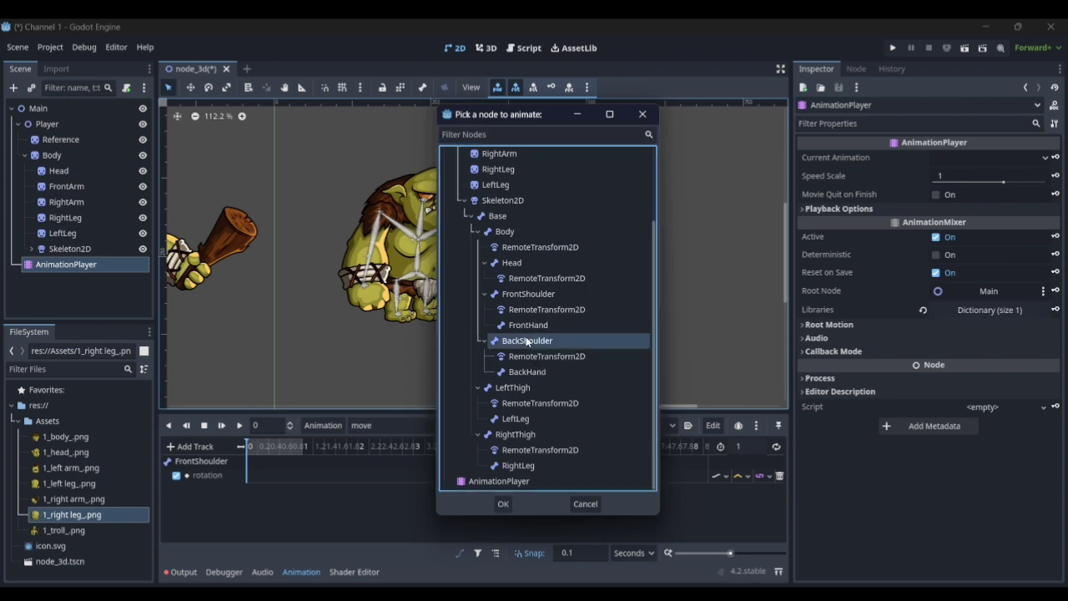
click(503, 504)
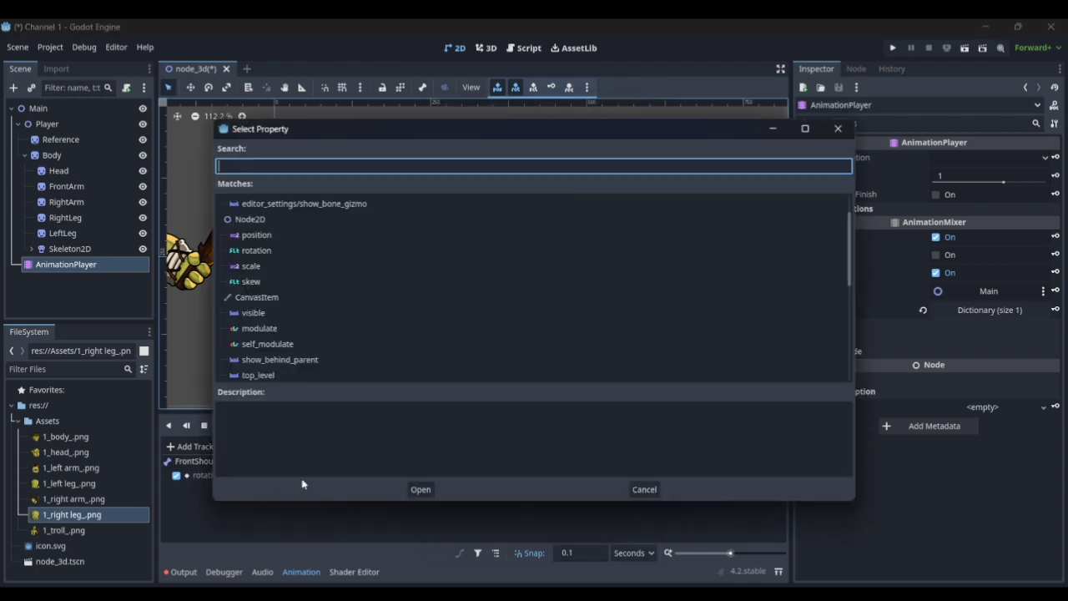
click(267, 253)
click(420, 491)
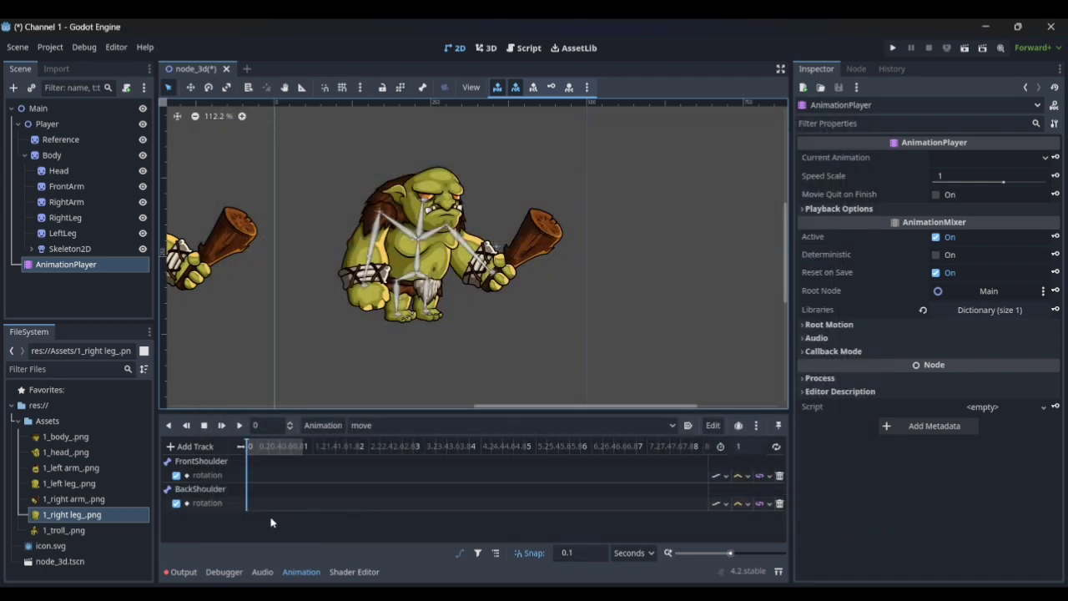
Step: Add property tracks for the rotation of the LeftThigh and RightThigh bones
click(188, 447)
click(214, 448)
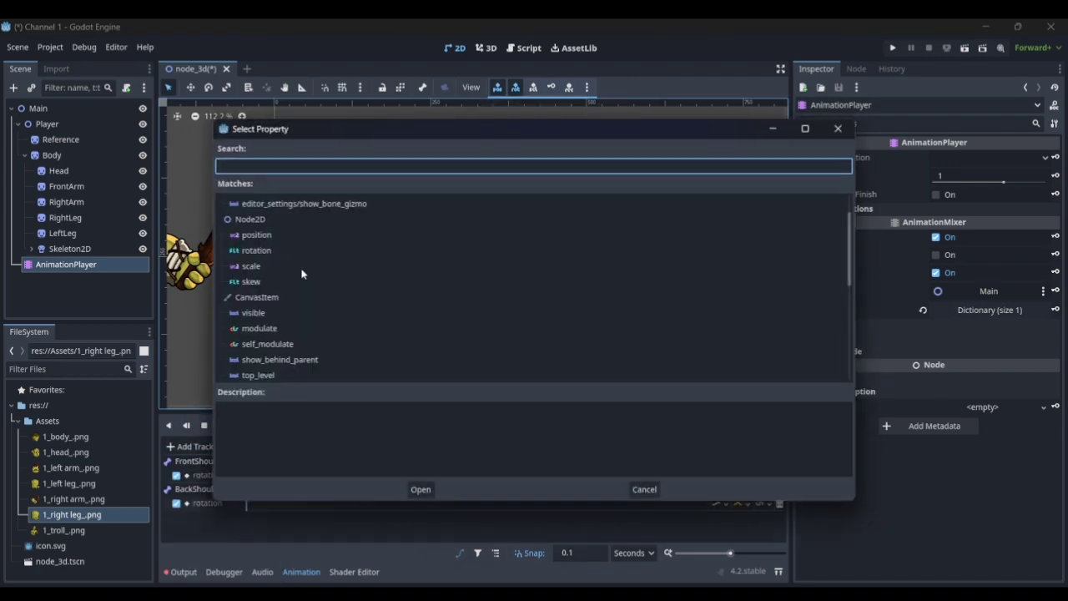
double_click(256, 250)
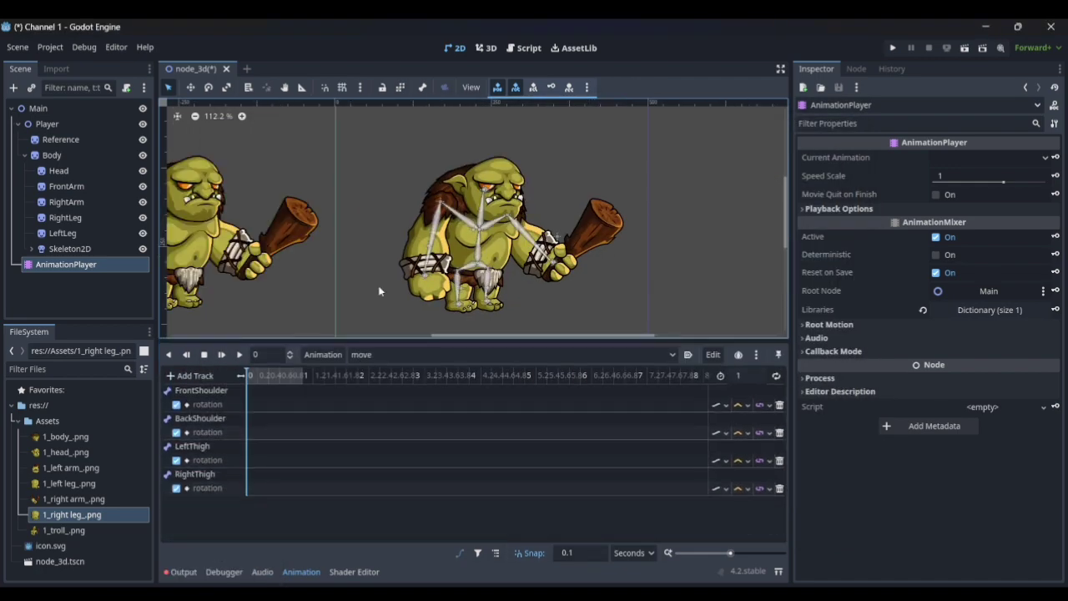
Step: Expand the Skeleton2D branch and key the FrontShoulder bone's rotation of 0° at 0 s
scroll(556, 296, up, 1)
middle_drag(556, 296, 499, 274)
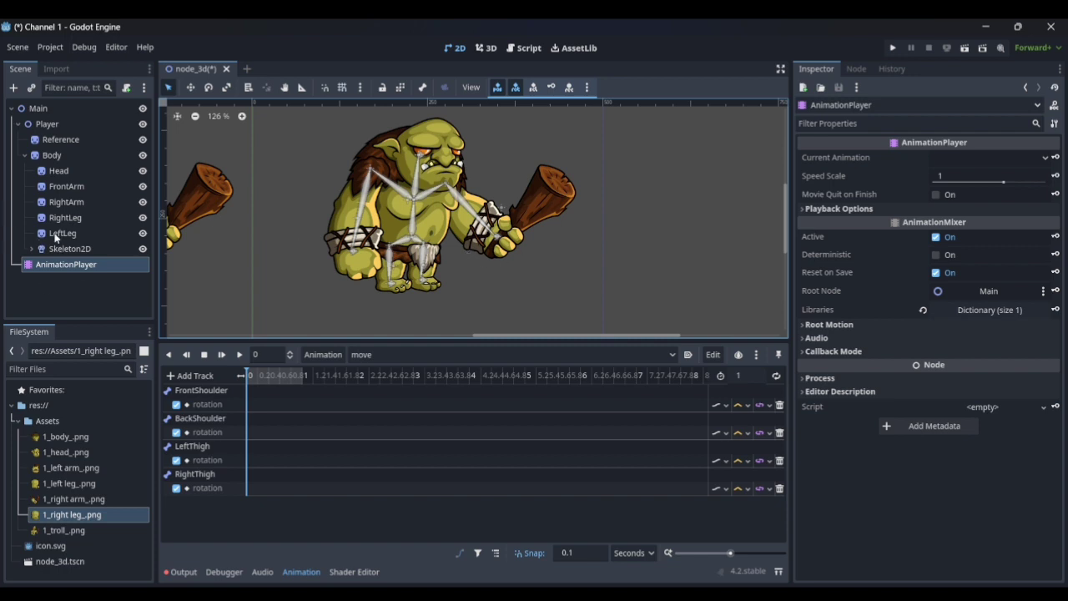
click(33, 248)
scroll(67, 225, down, 3)
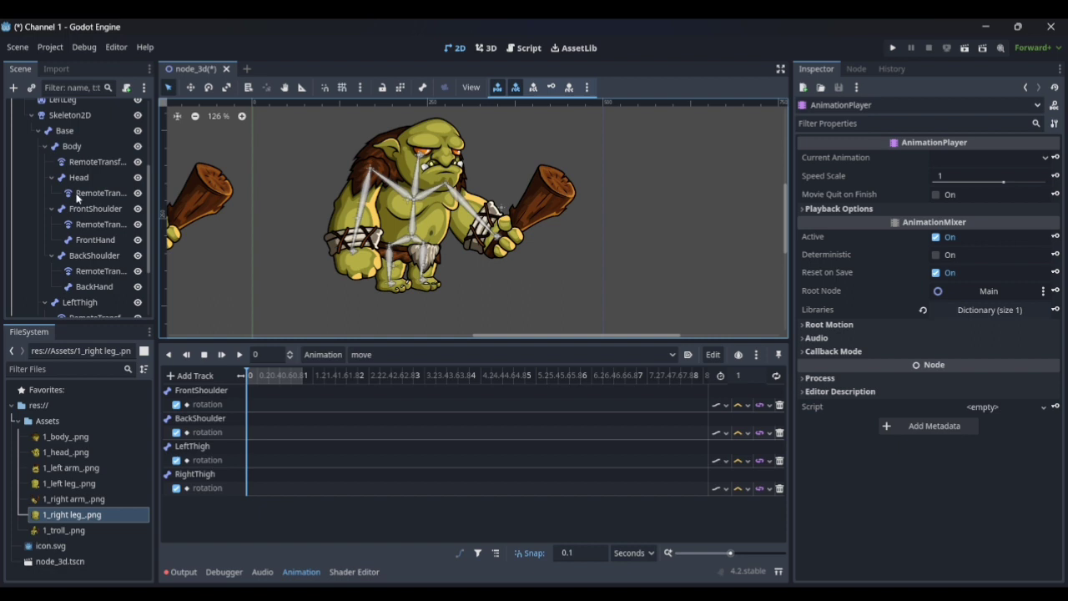
scroll(78, 200, down, 1)
click(84, 184)
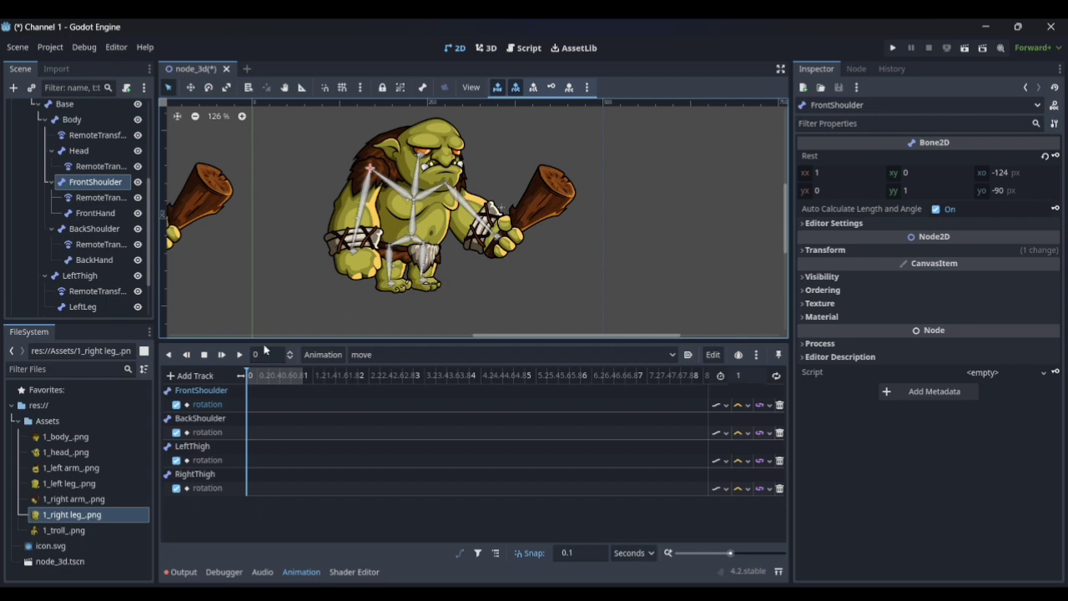
click(864, 251)
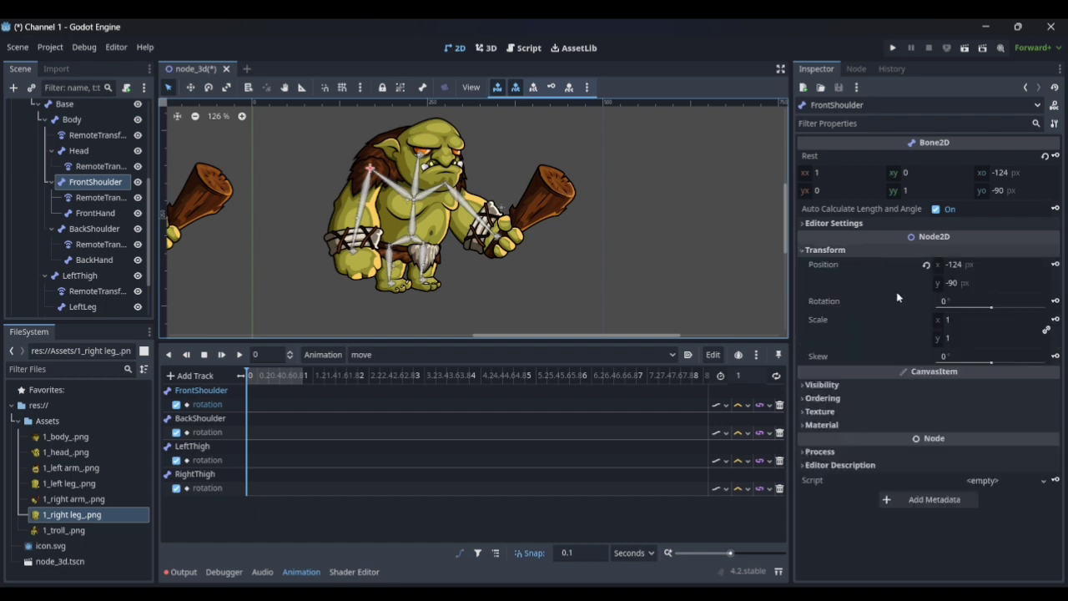
click(1055, 301)
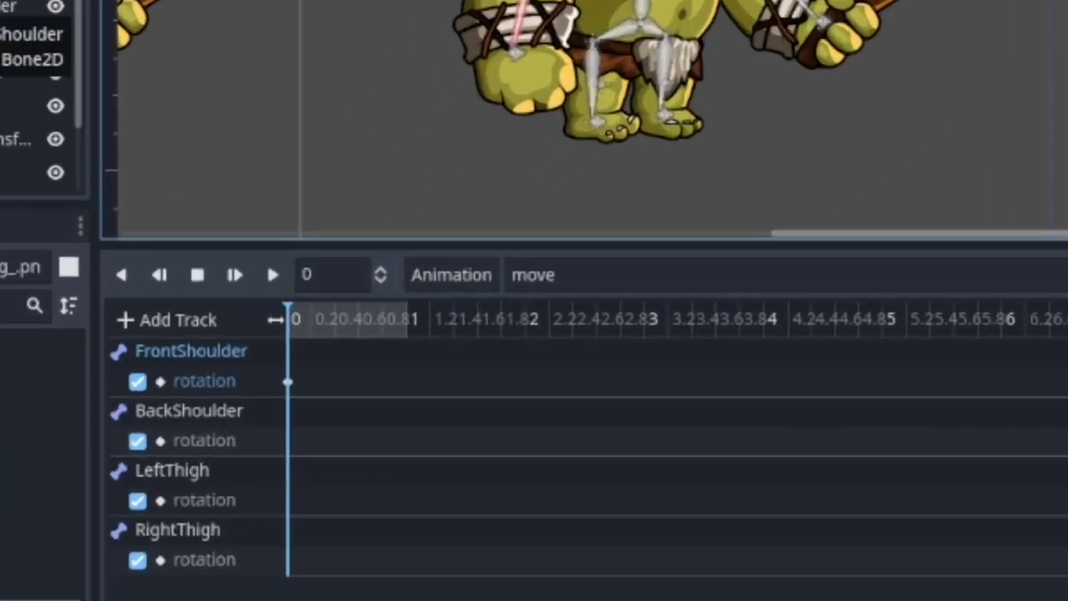
Step: Key the 0° rotation of the BackShoulder, LeftThigh and RightThigh bones at 0 s
click(19, 8)
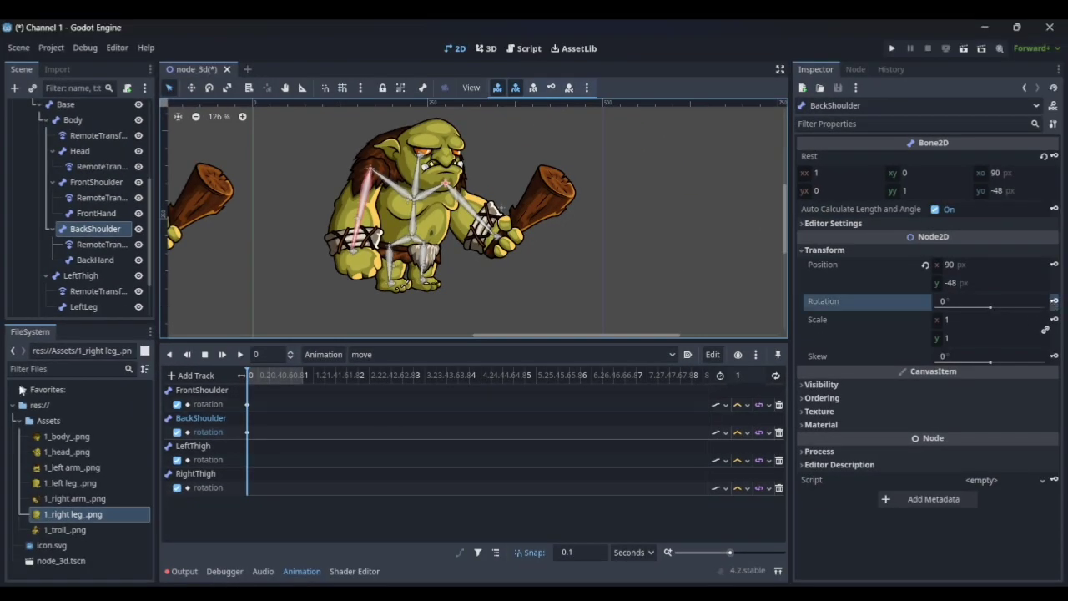
click(80, 275)
scroll(83, 266, down, 3)
click(83, 260)
click(1001, 250)
click(1055, 302)
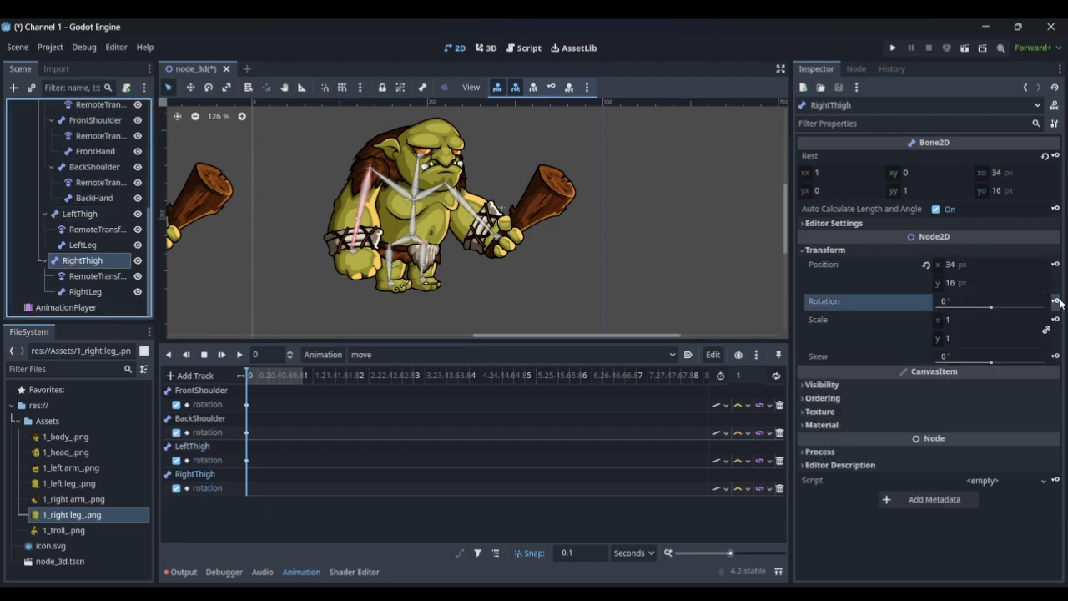
Step: Set the length of the move animation to 1.4 seconds
click(743, 373)
text(1.4)
key(Return)
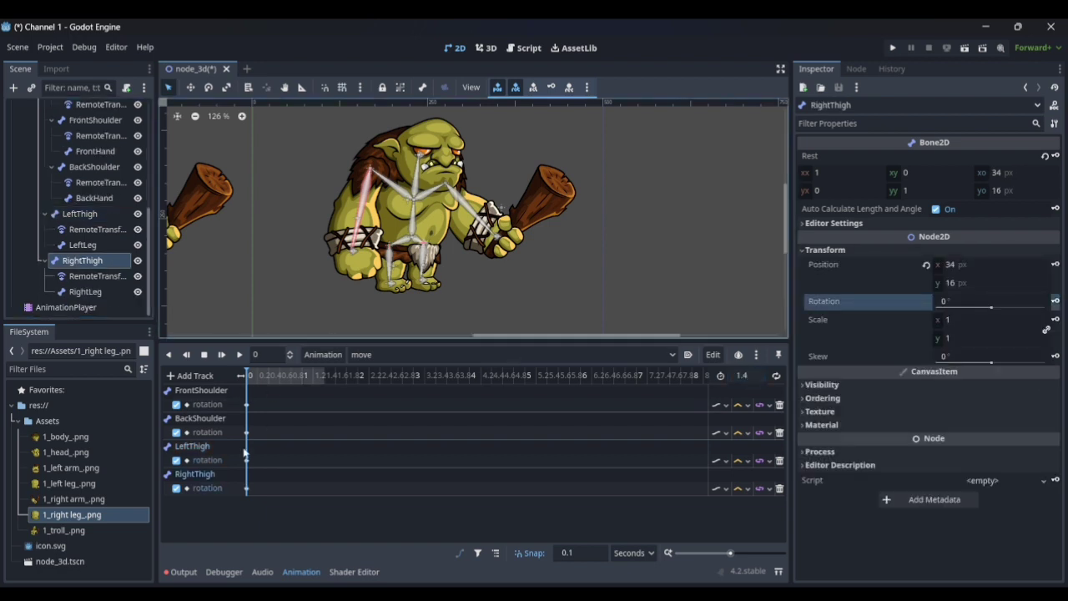
Step: At 0.2 s, rotate FrontShoulder slightly and BackShoulder to about 10.1°, keying the rotation of both bones
click(257, 381)
scroll(83, 166, up, 1)
click(90, 147)
key(e)
drag(359, 245, 368, 247)
click(1056, 301)
click(93, 194)
drag(540, 253, 525, 270)
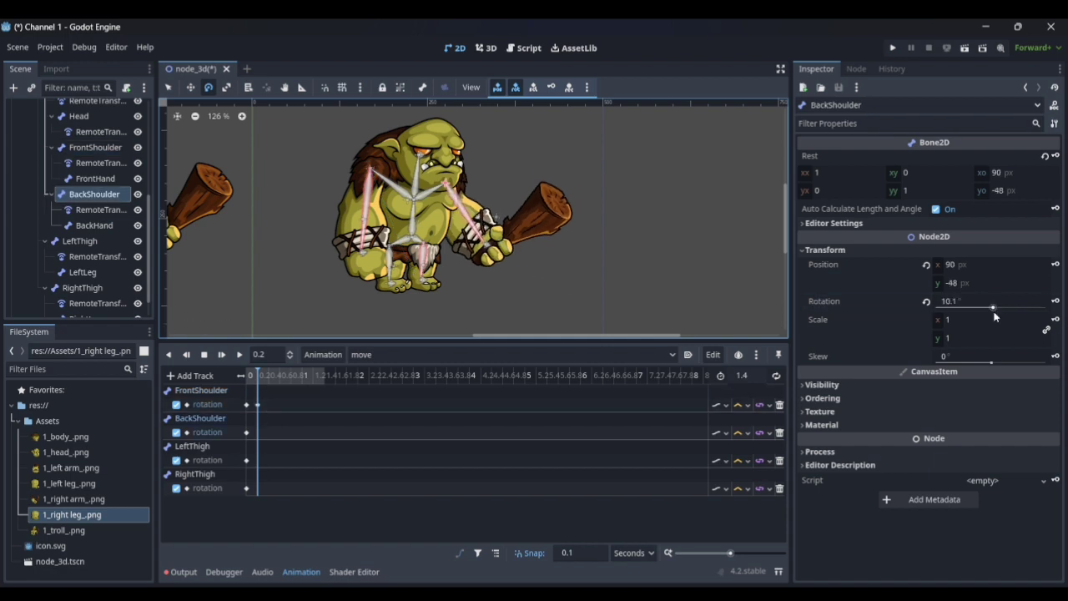
click(1056, 301)
Step: Rotate the LeftThigh and RightThigh bones into a stride pose at 0.2 s and key their rotations
click(80, 241)
drag(398, 306, 445, 285)
click(1055, 301)
click(82, 288)
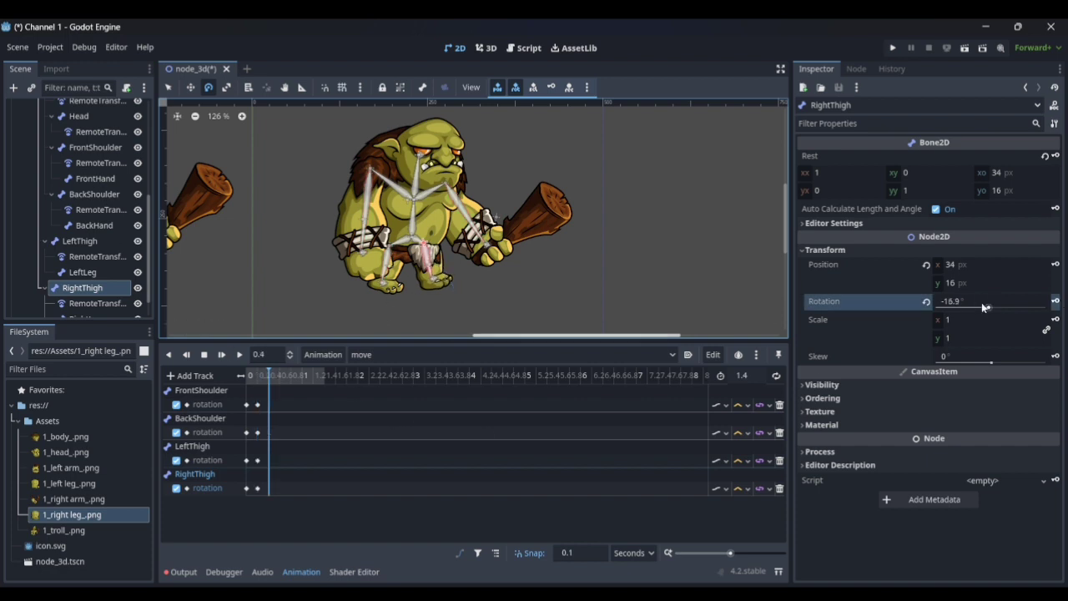
Step: At 0.4 s, rotate the thighs and shoulders further, with BackShoulder at about 16.2°, and key all four rotations
key(k)
drag(394, 292, 384, 317)
drag(364, 281, 380, 297)
key(k)
drag(467, 246, 473, 288)
Step: At 0.6 s, rotate FrontShoulder to about -8.2° and key the rotations of both shoulders and both thighs
click(280, 377)
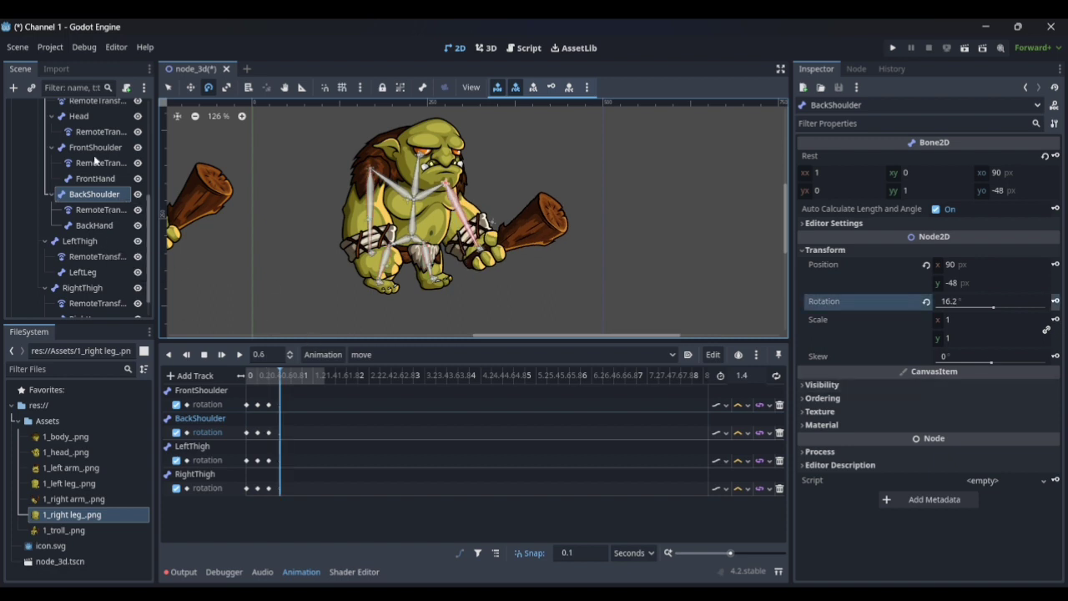
drag(377, 288, 381, 309)
click(100, 195)
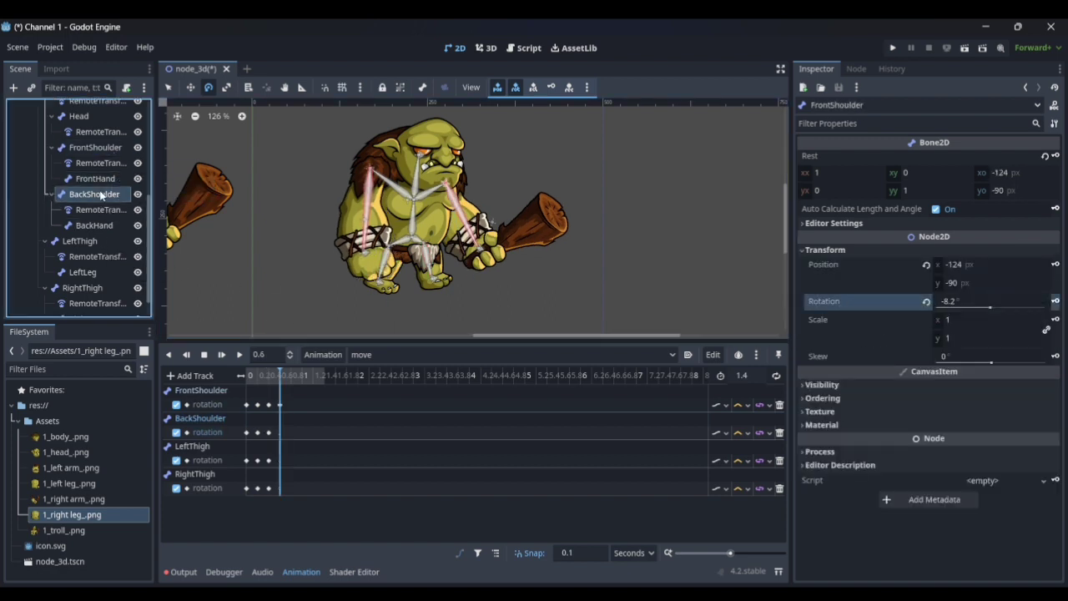
click(1055, 301)
click(66, 241)
click(1057, 301)
click(82, 288)
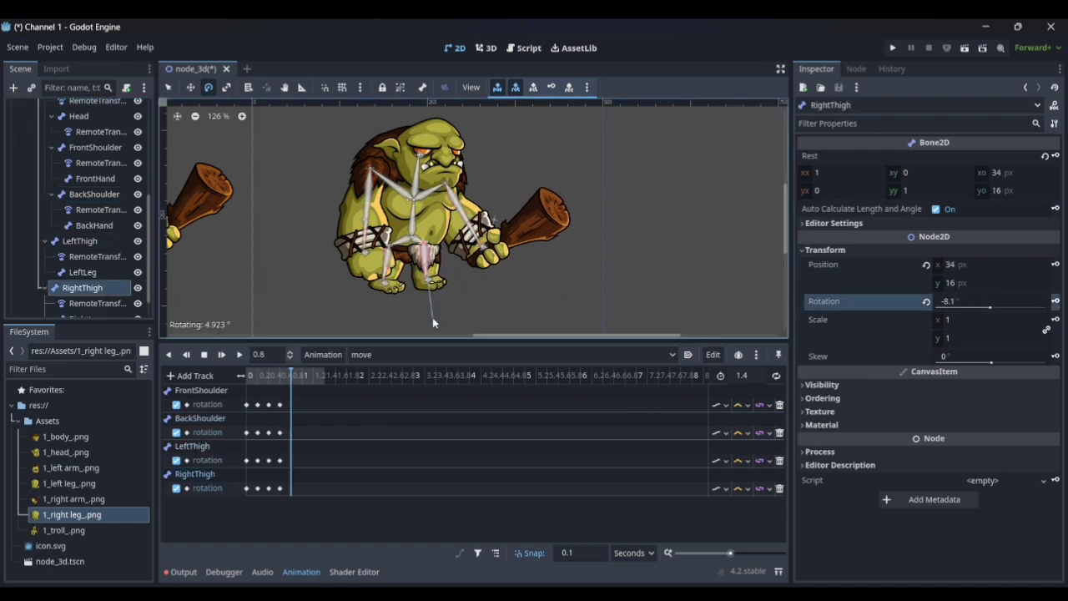
Step: At 0.8 s, rotate RightThigh back toward rest and LeftThigh to about 1.9°, keying both rotations
drag(432, 323, 434, 328)
click(1055, 302)
click(79, 242)
click(1056, 301)
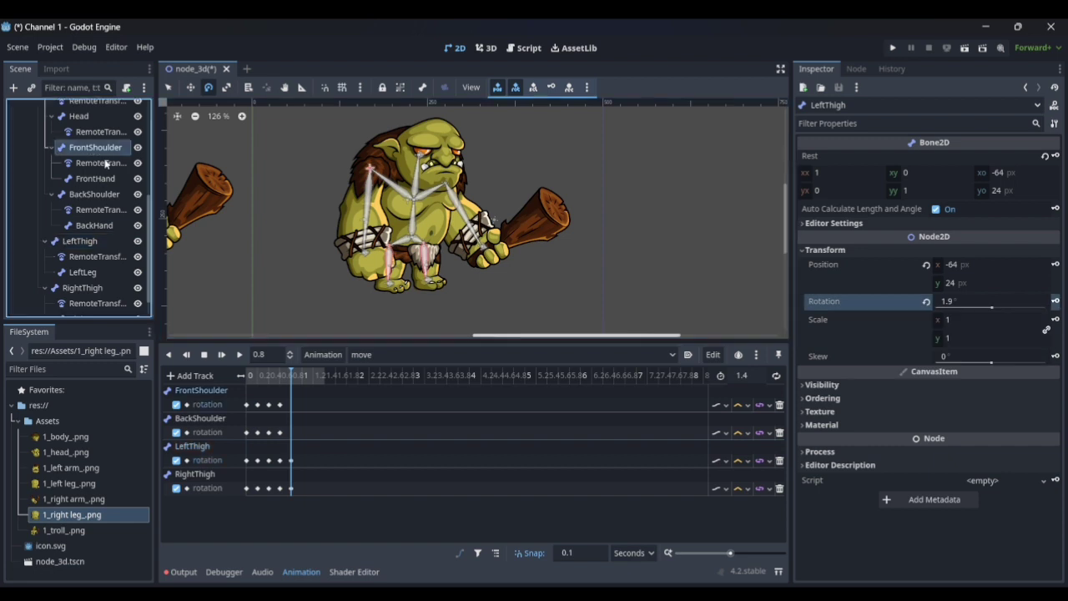
Step: Key the rotations of FrontShoulder and BackShoulder at 0.8 s, with BackShoulder at about 10.6°
click(95, 147)
click(1056, 301)
click(94, 193)
click(1055, 301)
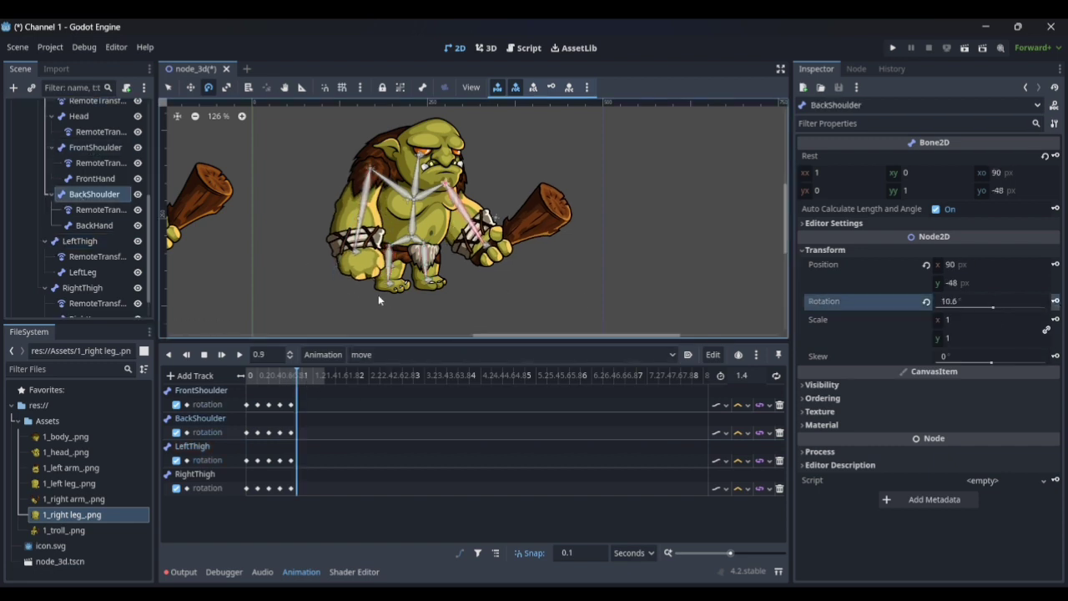
Step: At 1 s, rotate BackShoulder to about 7.5° and key its rotation
click(302, 381)
drag(744, 332, 766, 327)
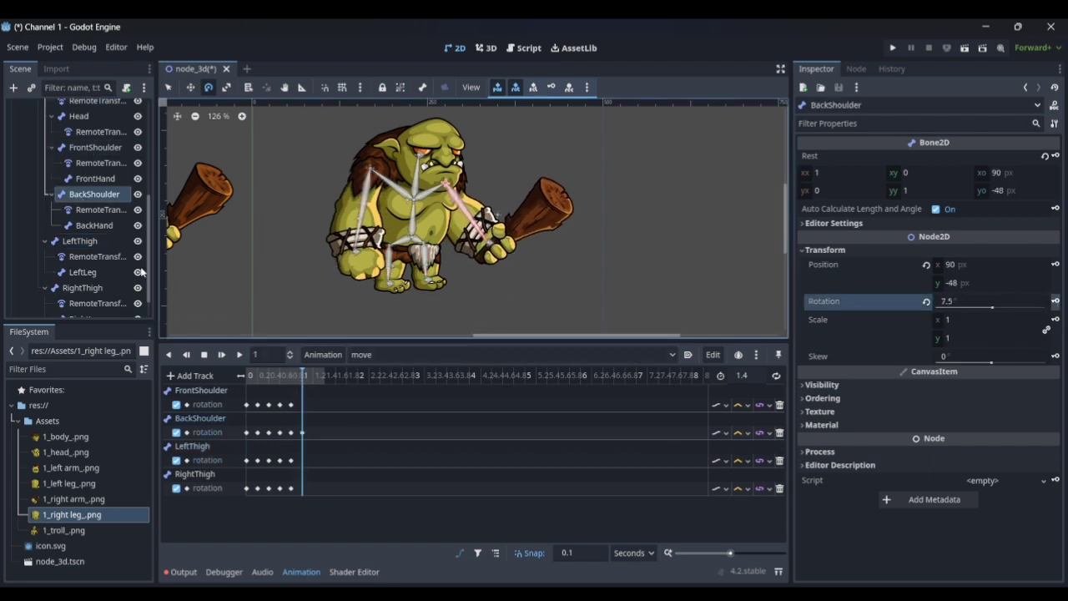
Step: At 1 s, key FrontShoulder's rotation at about 1.9° and rotate and key both thighs, with LeftThigh at about -10.5°
click(95, 147)
click(1056, 301)
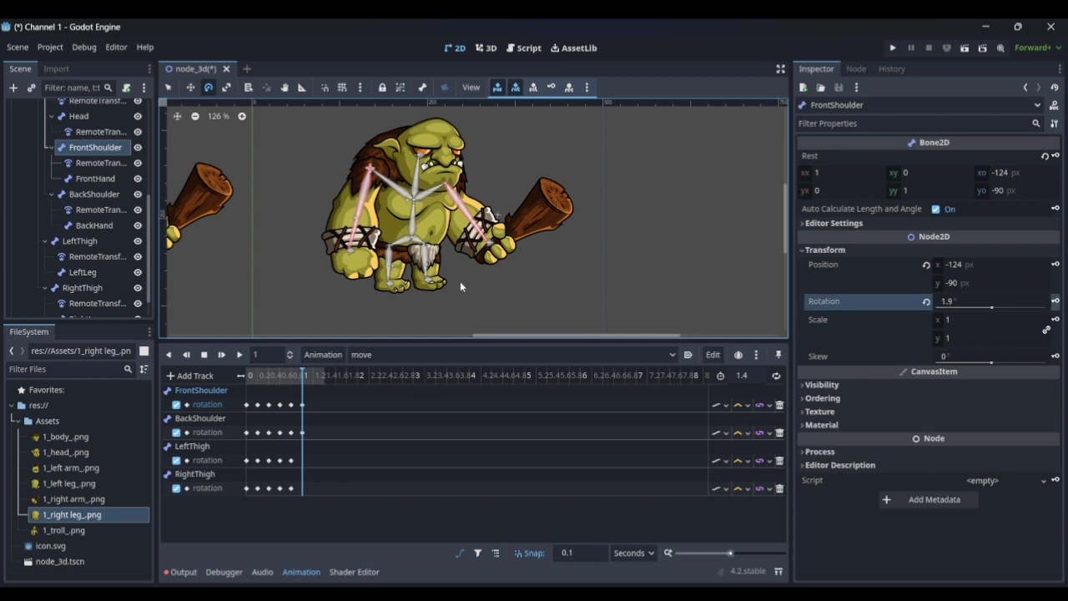
click(80, 240)
drag(410, 328, 416, 328)
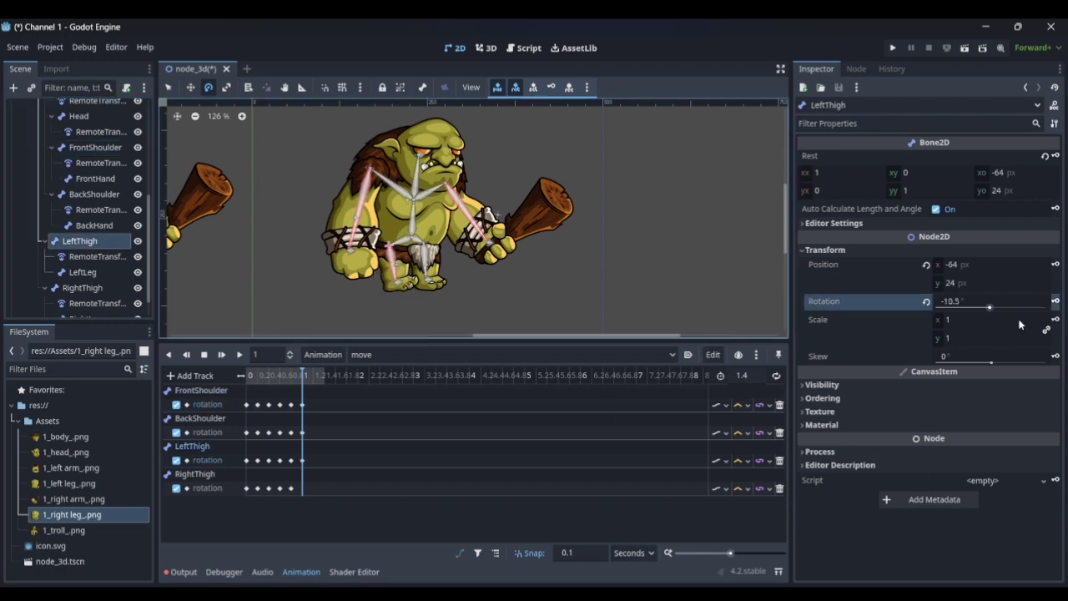
click(353, 266)
click(1055, 301)
Step: At 1.2 s, rotate and key both shoulders and both thighs, with BackShoulder at about 2.4° and RightThigh at about 10°
click(96, 147)
click(314, 376)
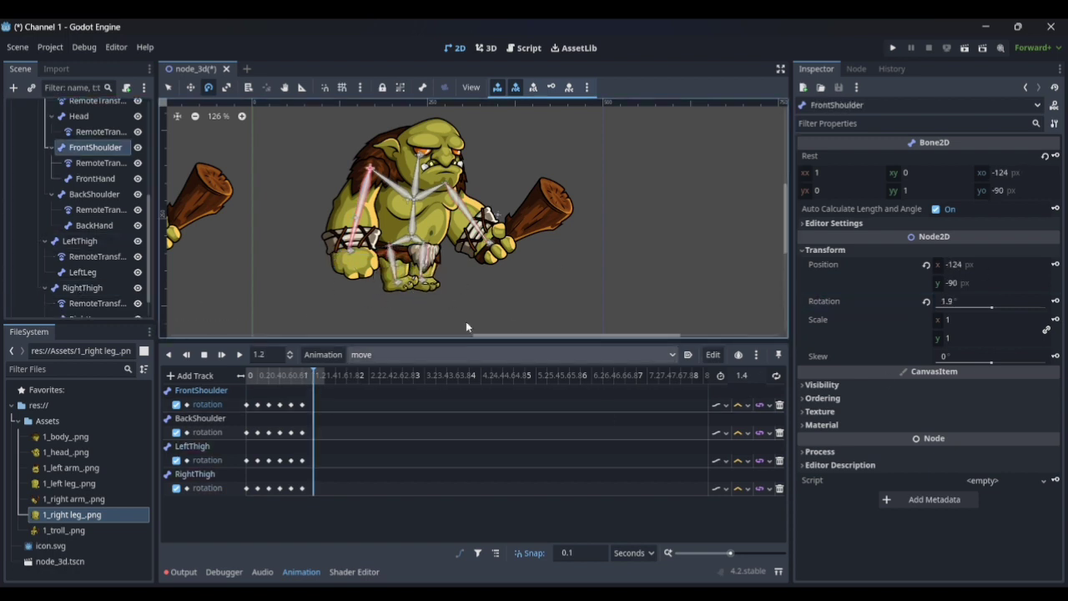
drag(359, 300, 341, 290)
click(1056, 301)
drag(480, 240, 519, 292)
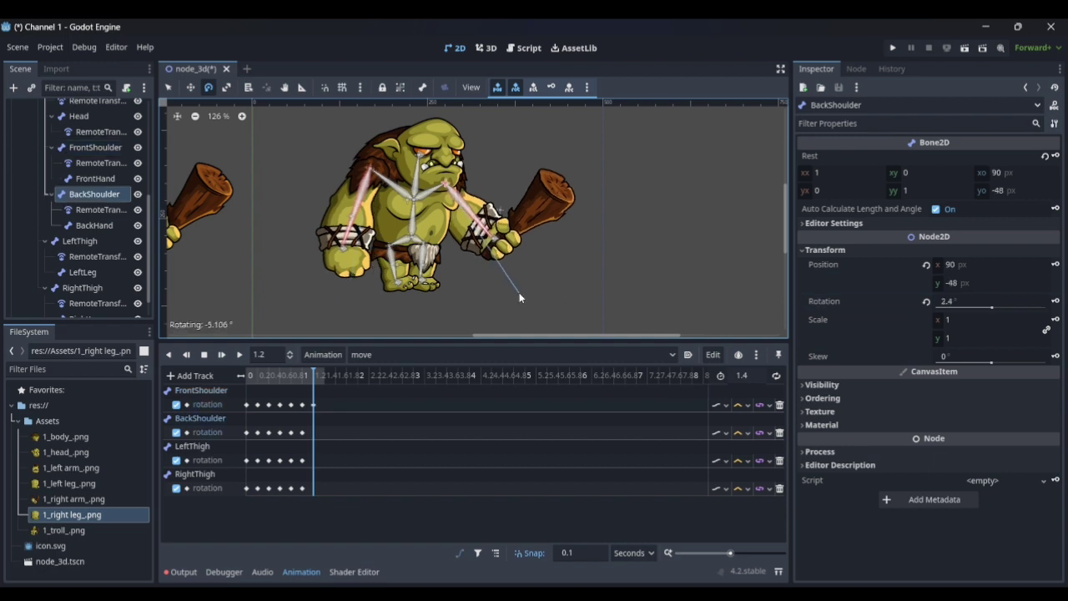
click(117, 242)
drag(419, 278, 413, 310)
Step: Extend the animation length to 1.8 s and, at 1.4 s, rotate and key LeftThigh and RightThigh
click(747, 376)
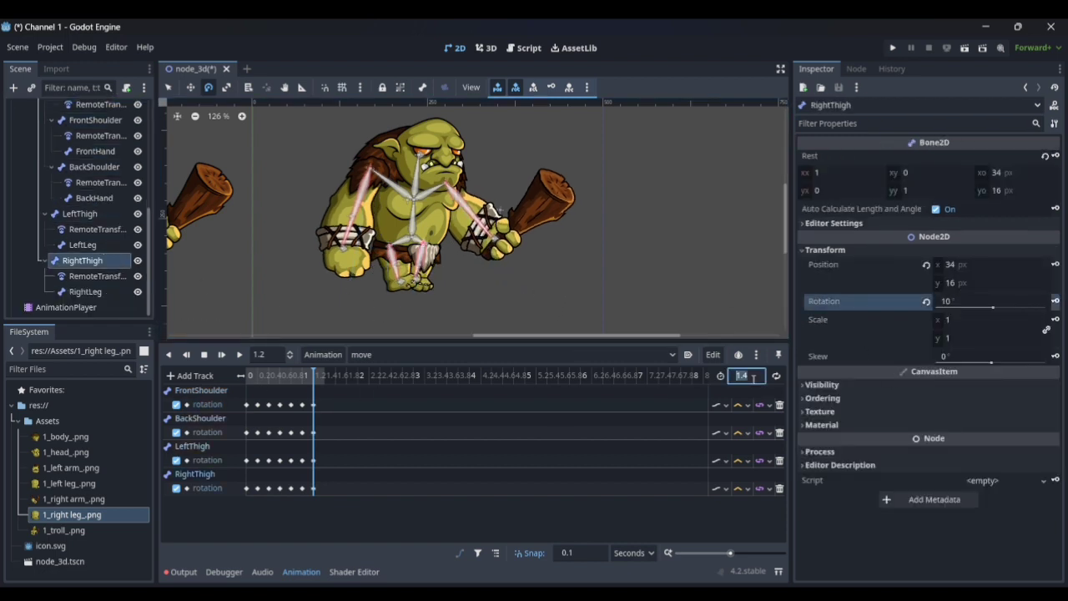
click(326, 380)
click(80, 214)
drag(406, 299, 399, 302)
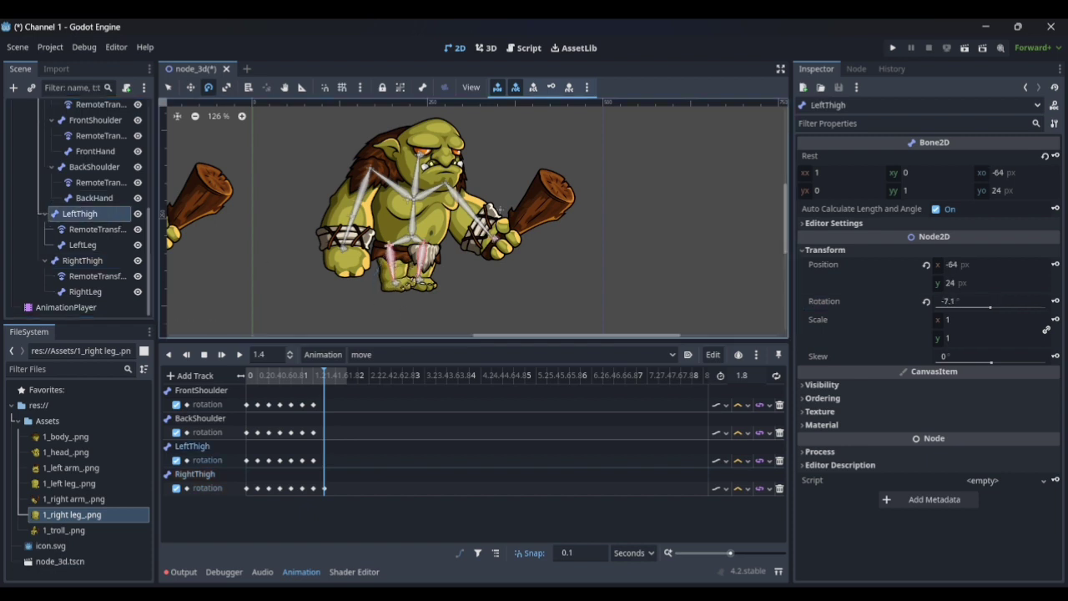
click(1055, 301)
Step: Rotate and key both shoulders at 1.4 s, and key FrontShoulder at about 1.9° at 1.6 s
click(94, 167)
drag(511, 254, 504, 260)
click(1056, 302)
click(96, 120)
drag(291, 282, 297, 286)
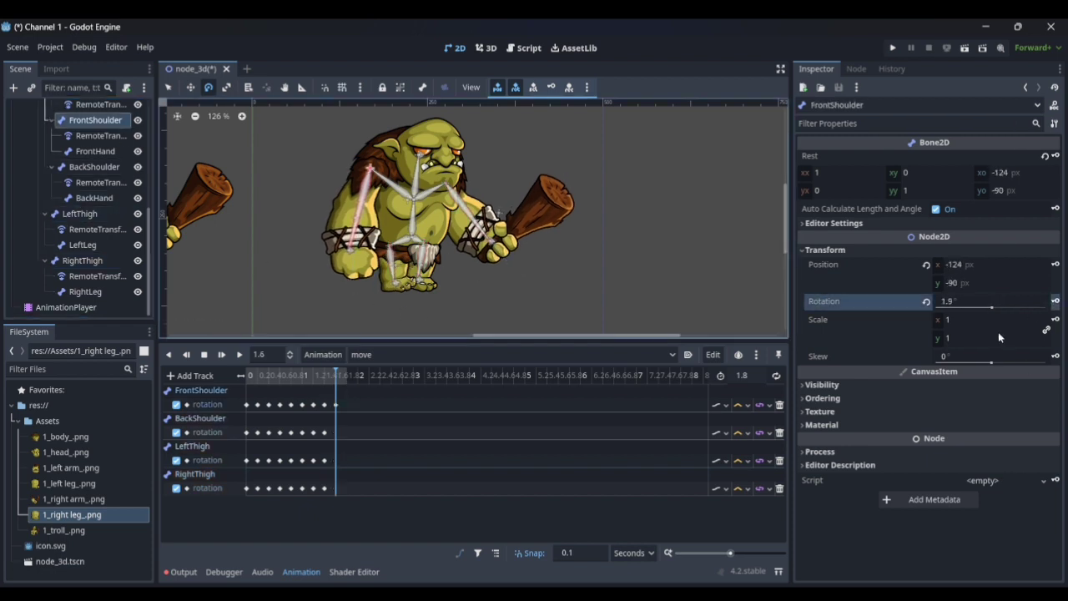
Step: At 1.6 s, rotate and key BackShoulder, LeftThigh and RightThigh, with LeftThigh at about -2.6°
click(94, 166)
drag(535, 281, 531, 286)
click(1056, 301)
click(83, 214)
drag(408, 287, 402, 288)
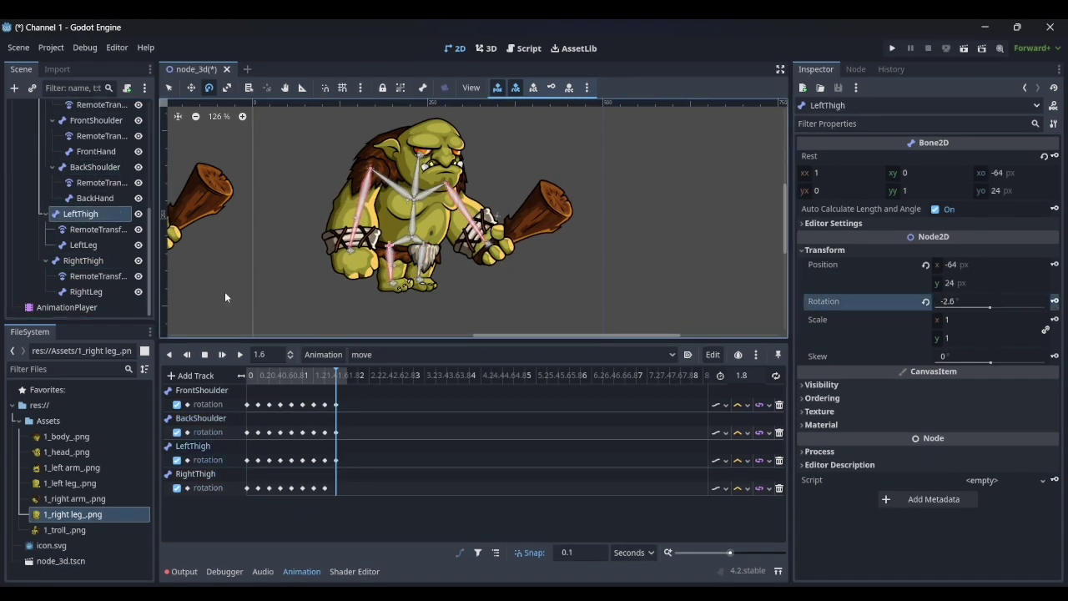
click(83, 261)
drag(466, 309, 460, 315)
Step: Duplicate the 0 s rotation keys of FrontShoulder, BackShoulder, LeftThigh and RightThigh to 1.8 s
click(247, 404)
key(ctrl+d)
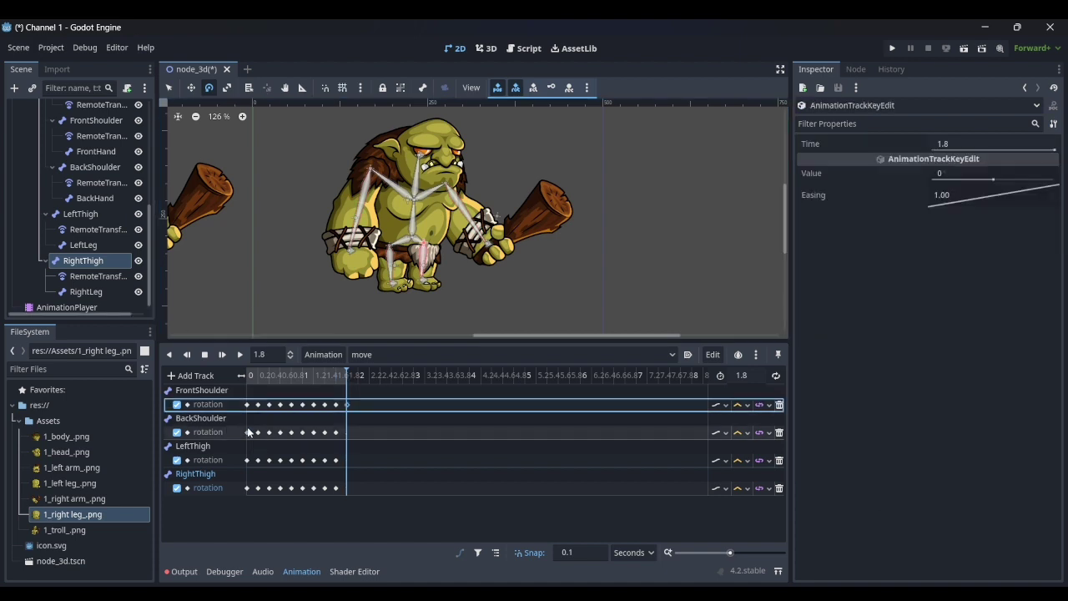
click(247, 432)
key(ctrl+d)
click(247, 459)
key(ctrl+d)
click(248, 489)
key(ctrl+d)
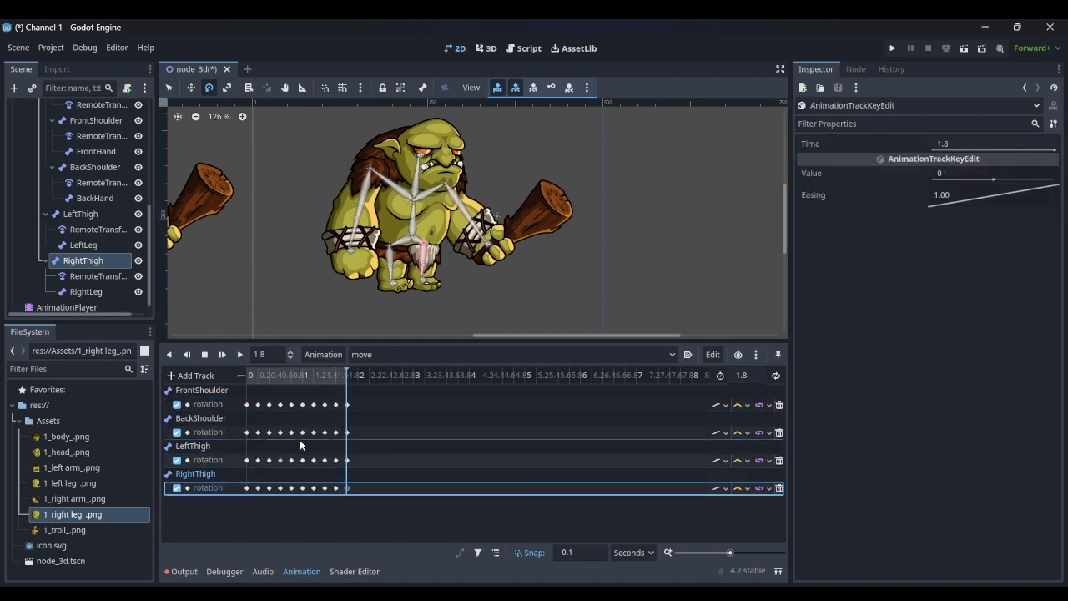
Step: Enable looping for the "move" animation and play it from 0 s to review the troll's walk
drag(320, 378, 242, 377)
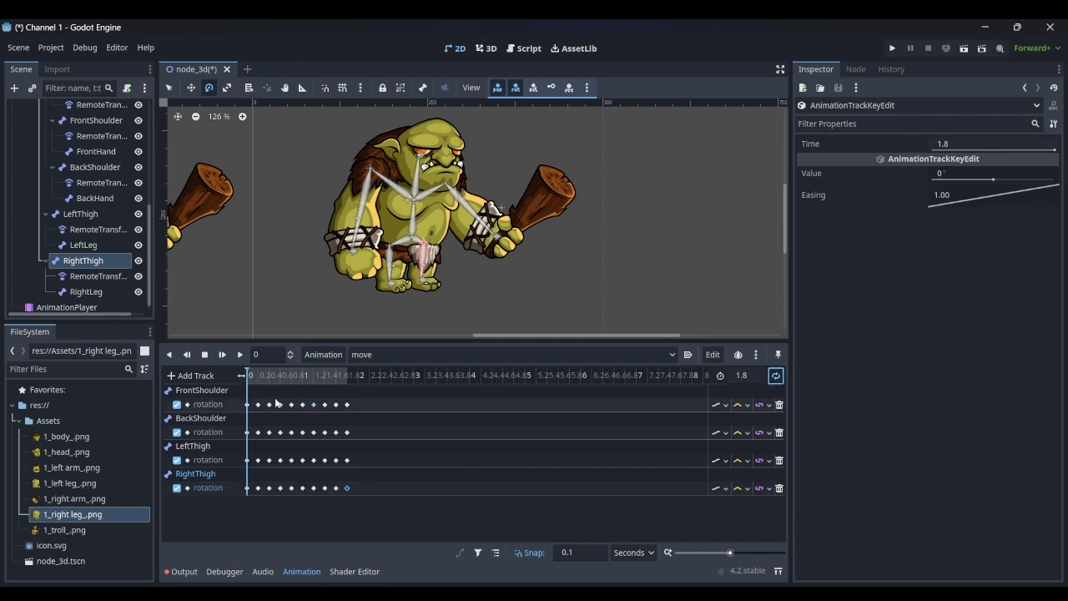
click(239, 355)
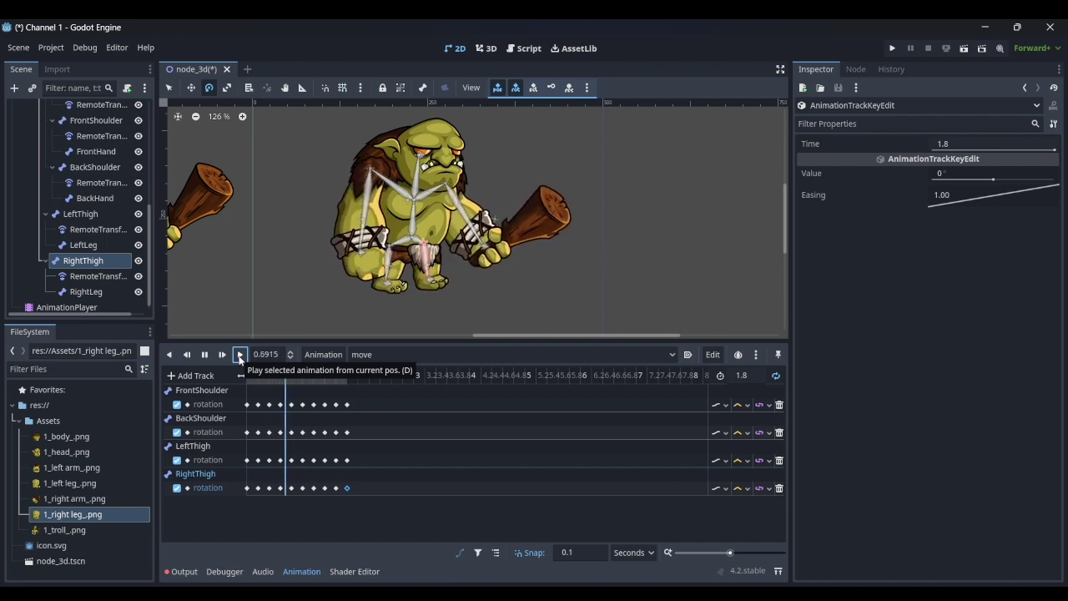
scroll(486, 187, down, 4)
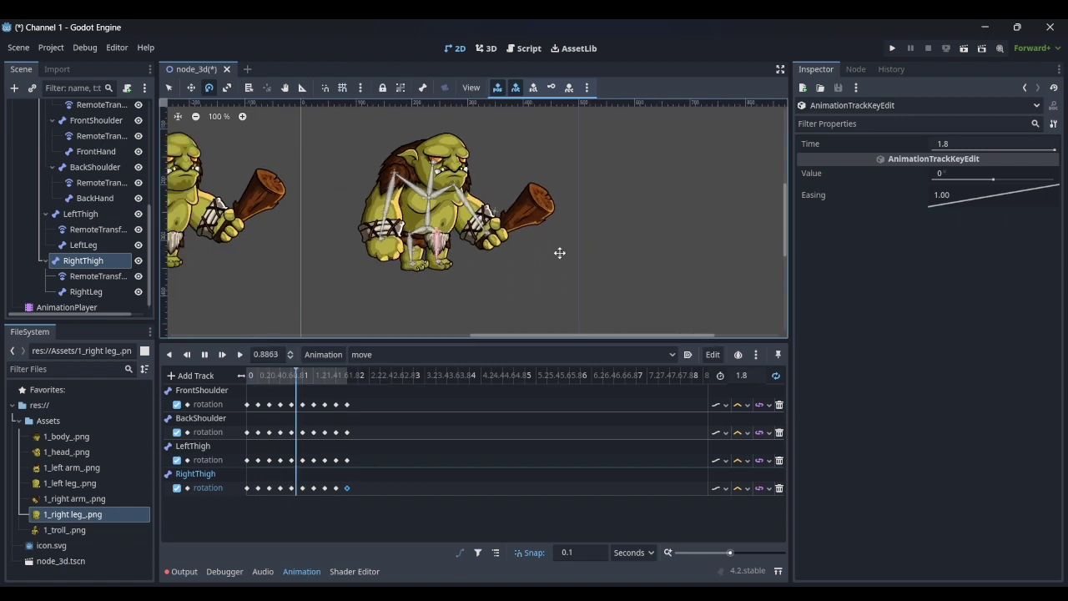
middle_drag(560, 253, 587, 231)
scroll(611, 214, down, 4)
scroll(588, 231, down, 1)
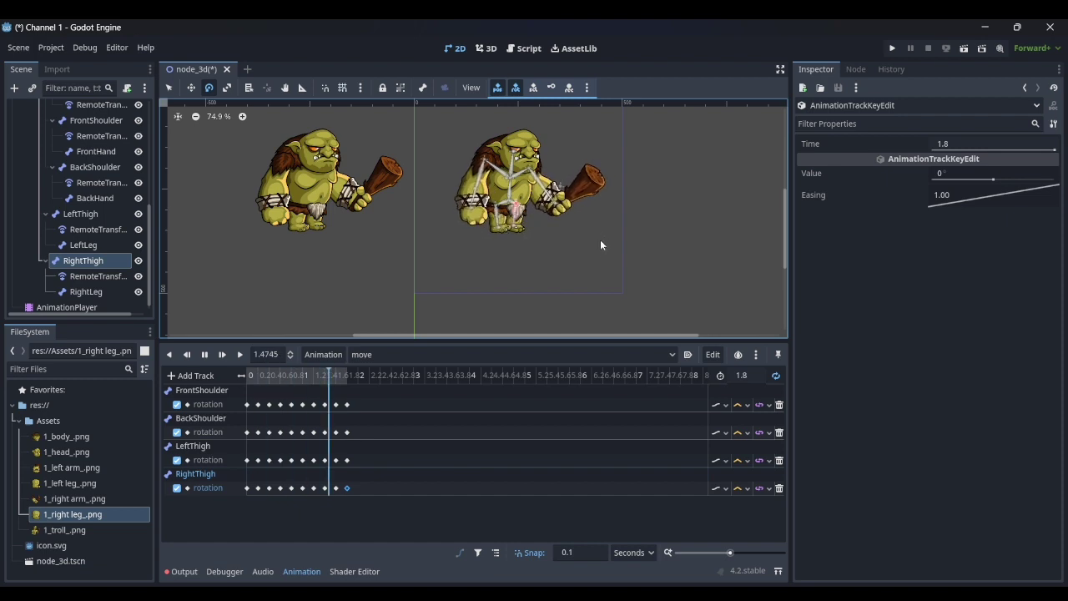
Step: Duplicate the 0 s rotation keys of LeftThigh and RightThigh to 1.8 s
click(248, 460)
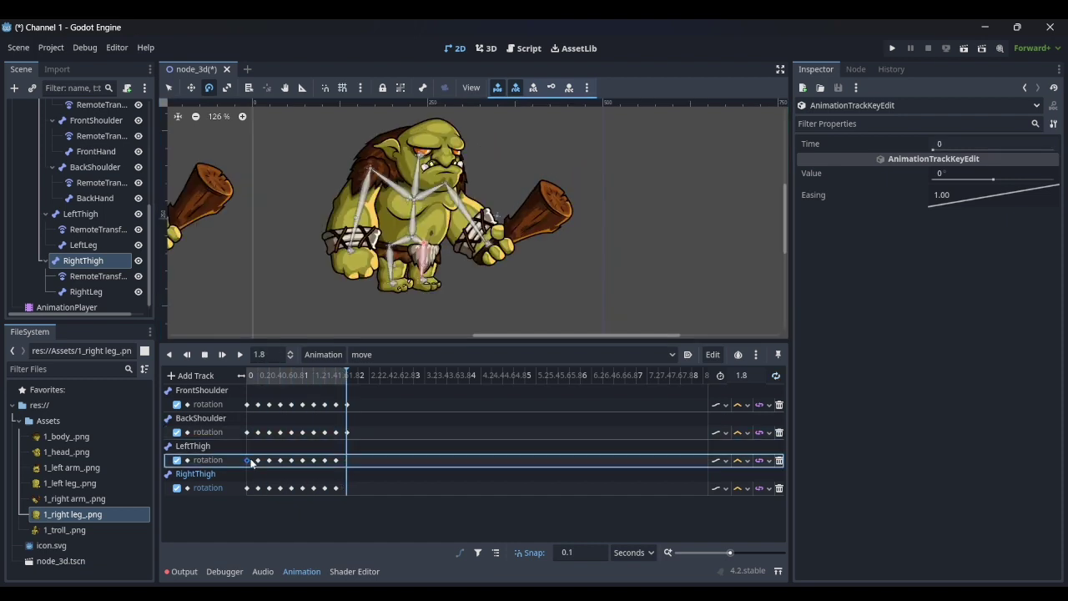
click(248, 488)
key(ctrl+d)
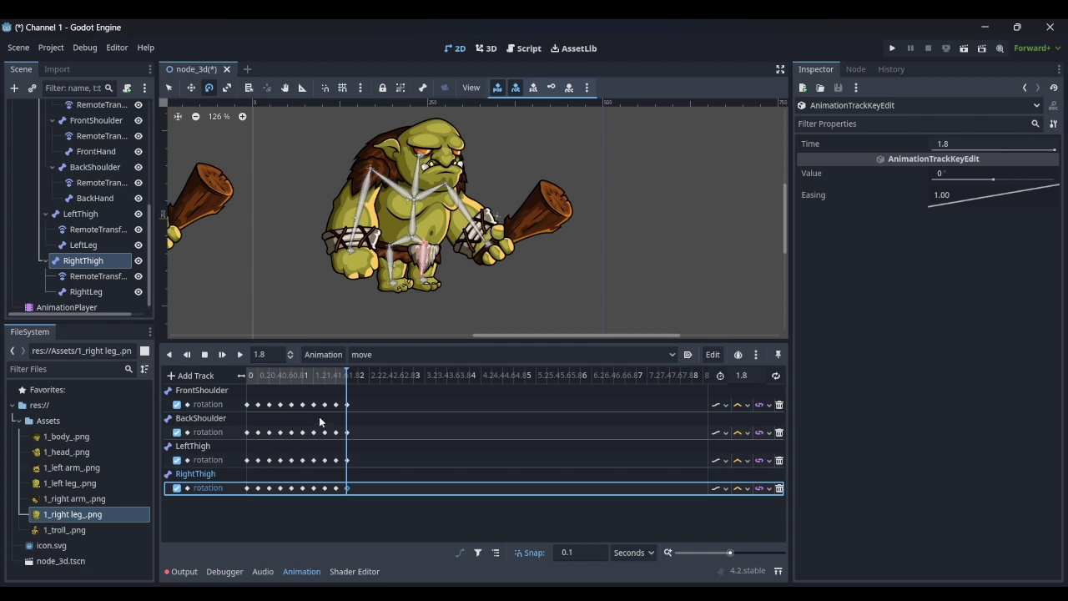
Step: Turn on looping and play the "move" animation from 0 s
click(322, 374)
drag(322, 374, 251, 380)
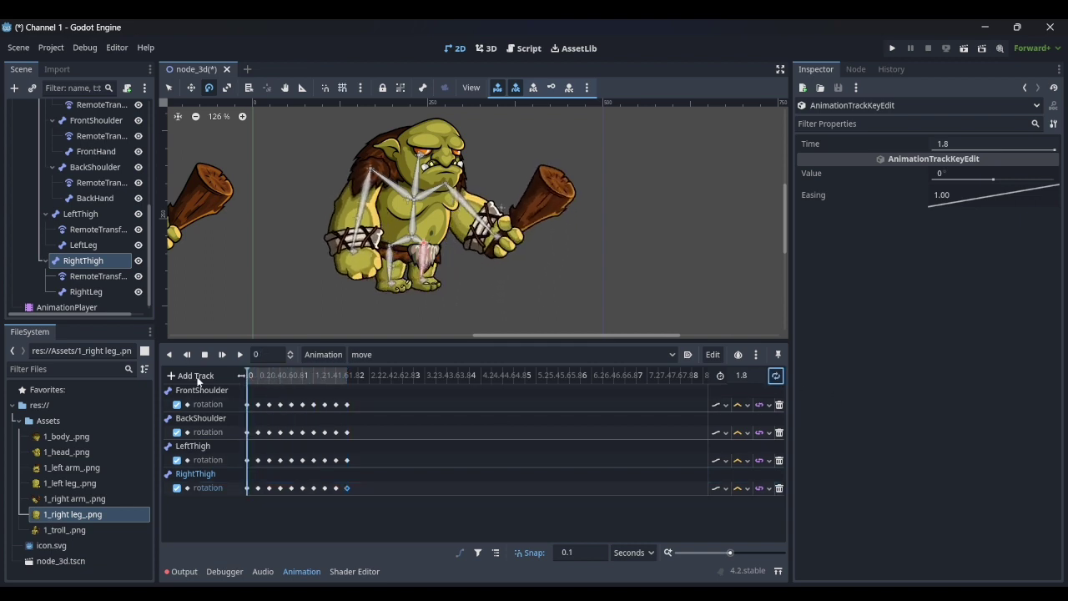
click(239, 355)
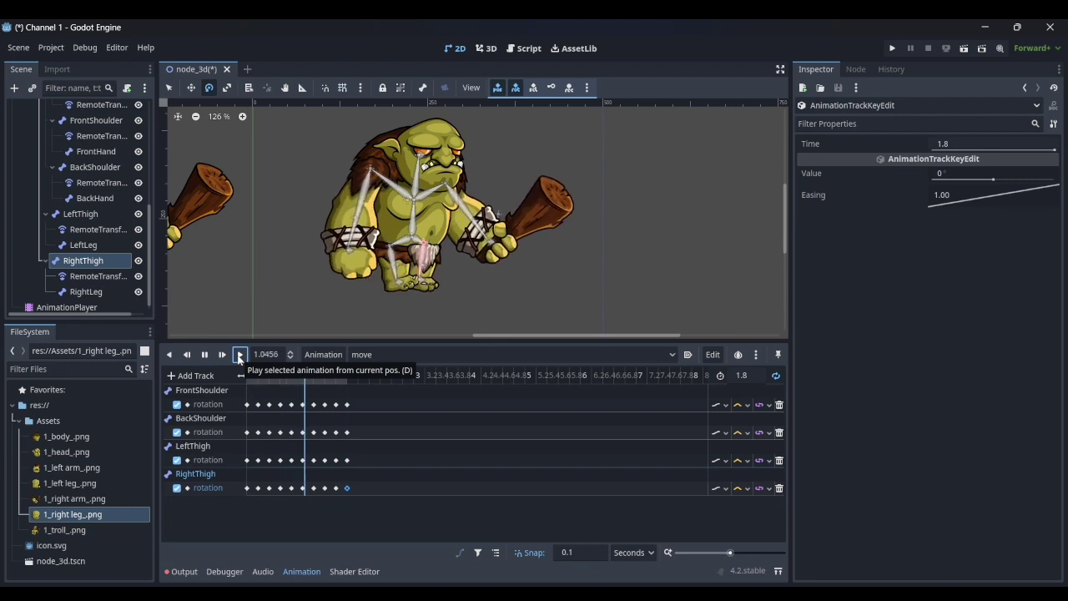
scroll(488, 192, down, 6)
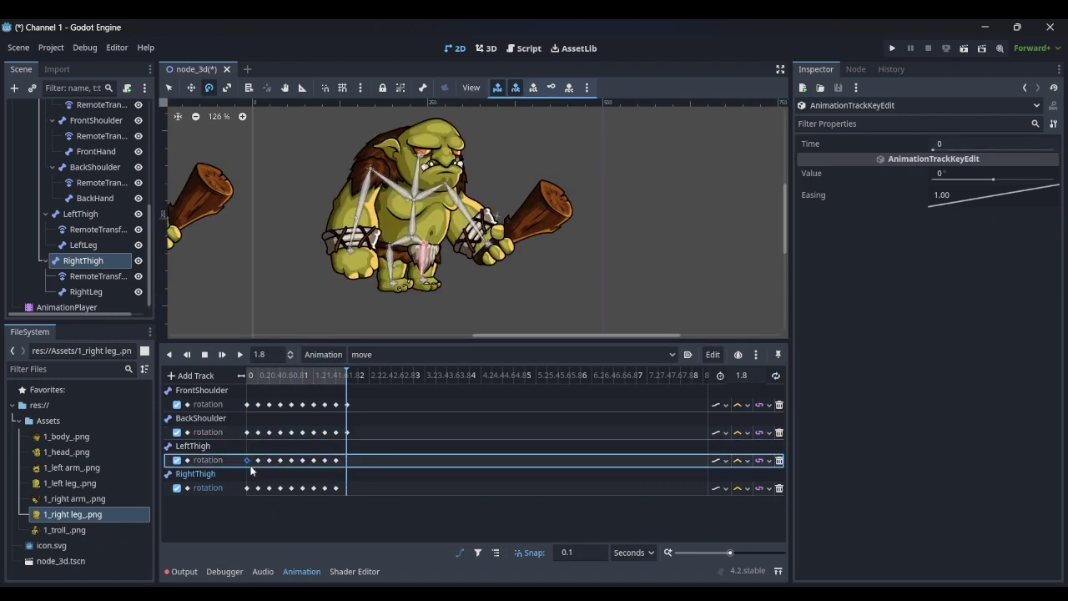
Step: Copy the first rotation keys of LeftThigh and RightThigh to the animation's end at 1.8 s
key(ctrl+d)
click(248, 488)
key(ctrl+d)
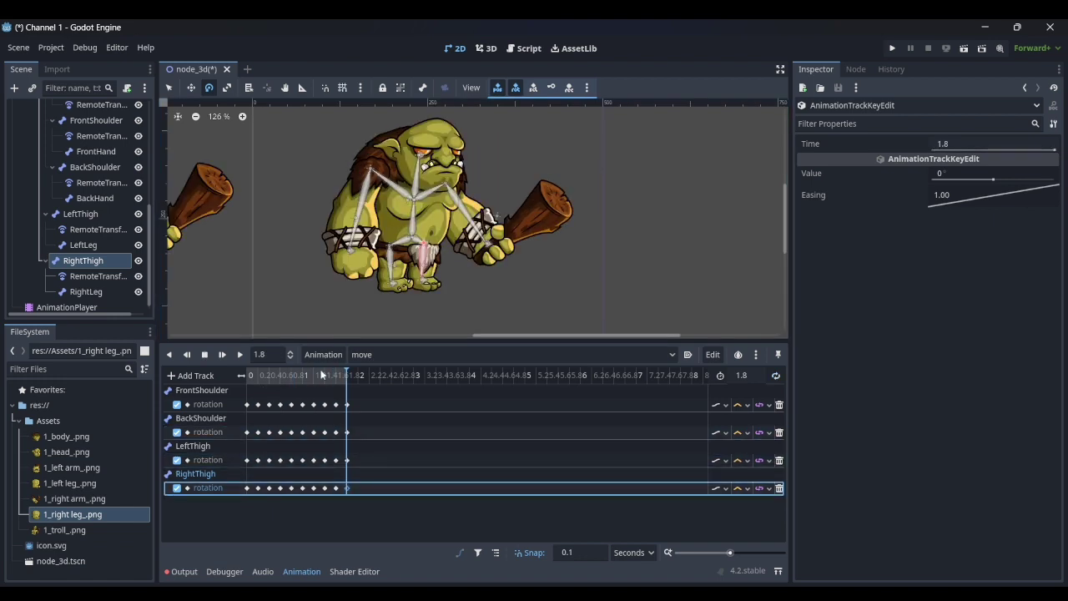
Step: Set the "move" animation to loop and preview it from the start
drag(322, 375, 241, 375)
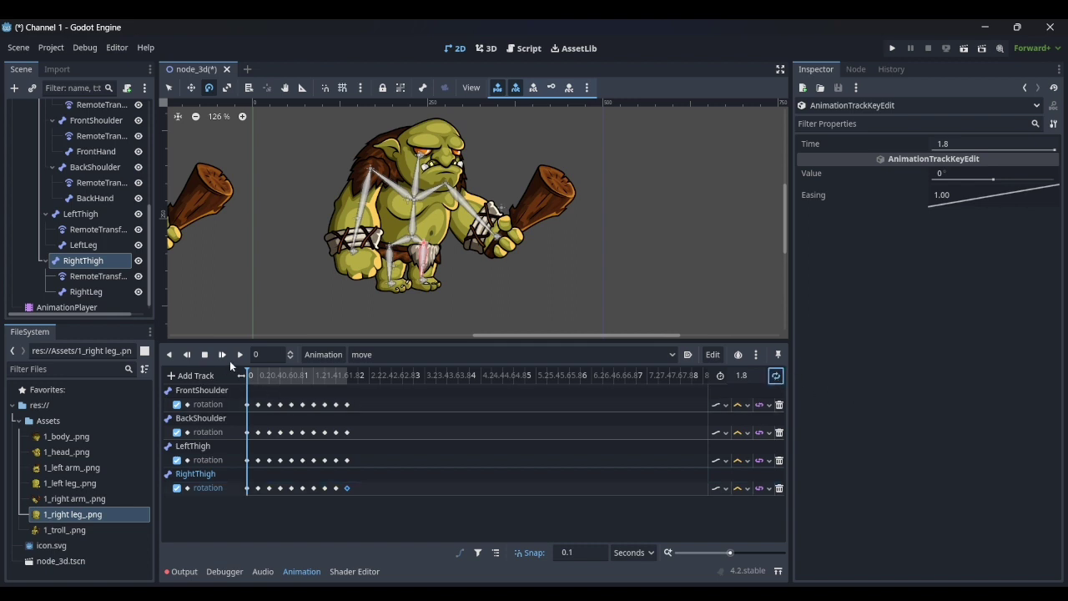
click(238, 356)
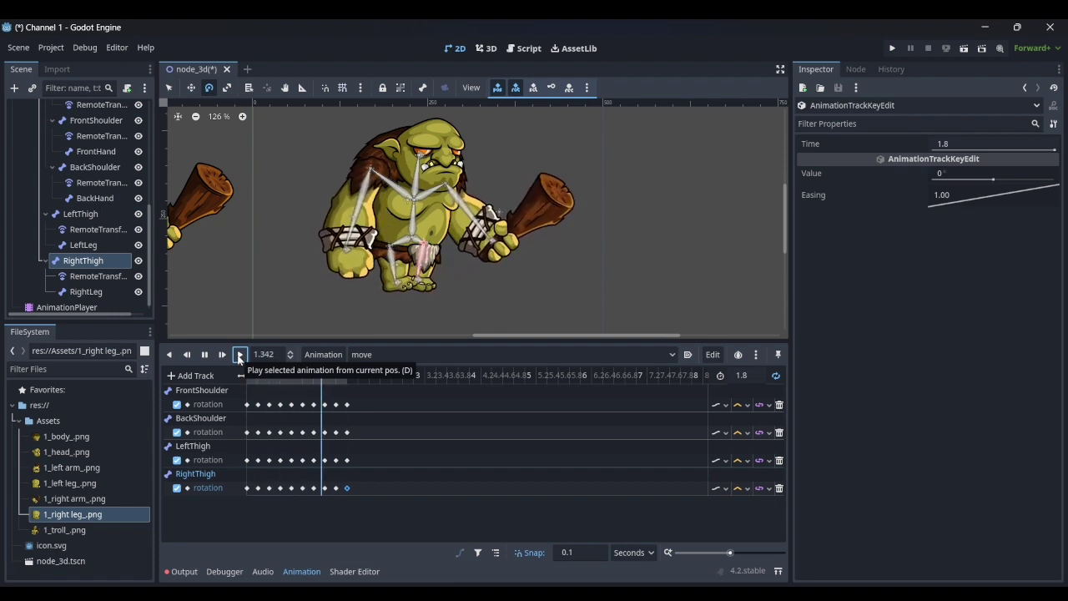
scroll(604, 214, down, 2)
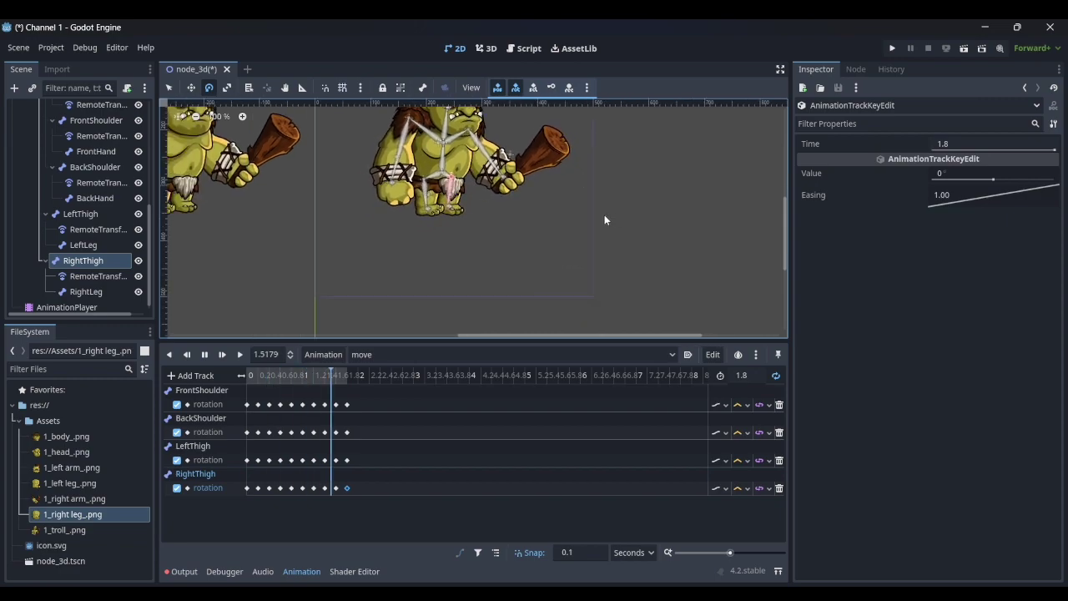